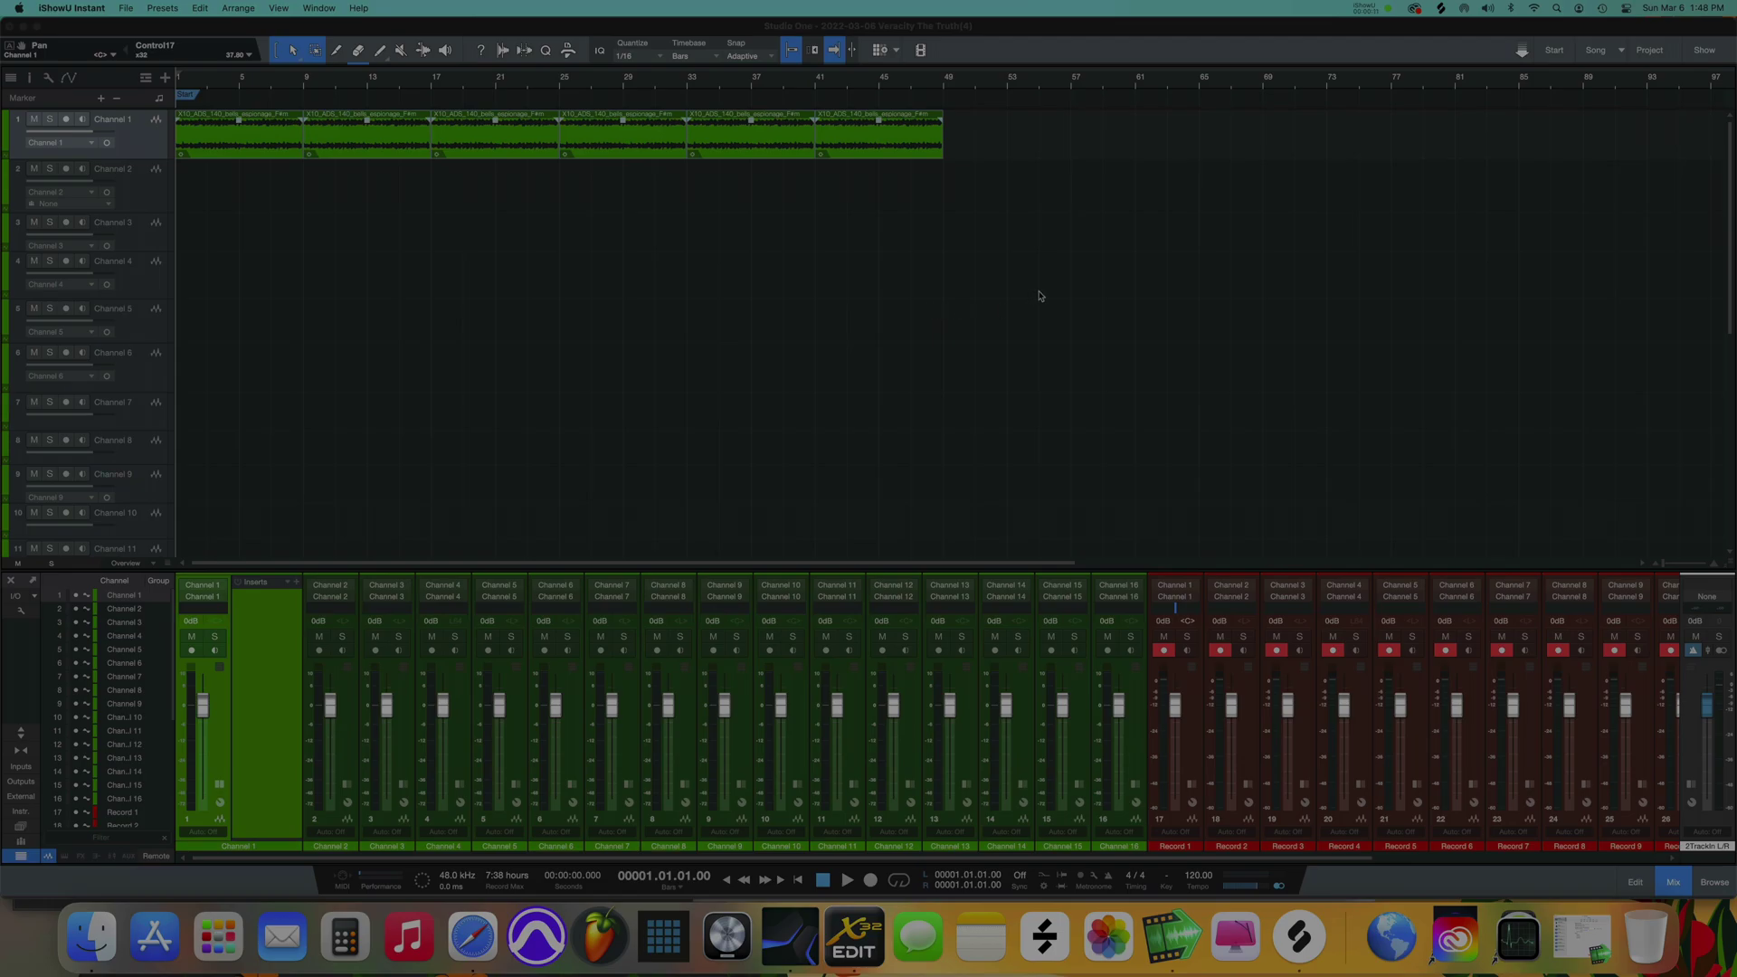
Step: Bring X32-Edit forward, showing the Vocal1 channel page beside the Studio One session
click(854, 940)
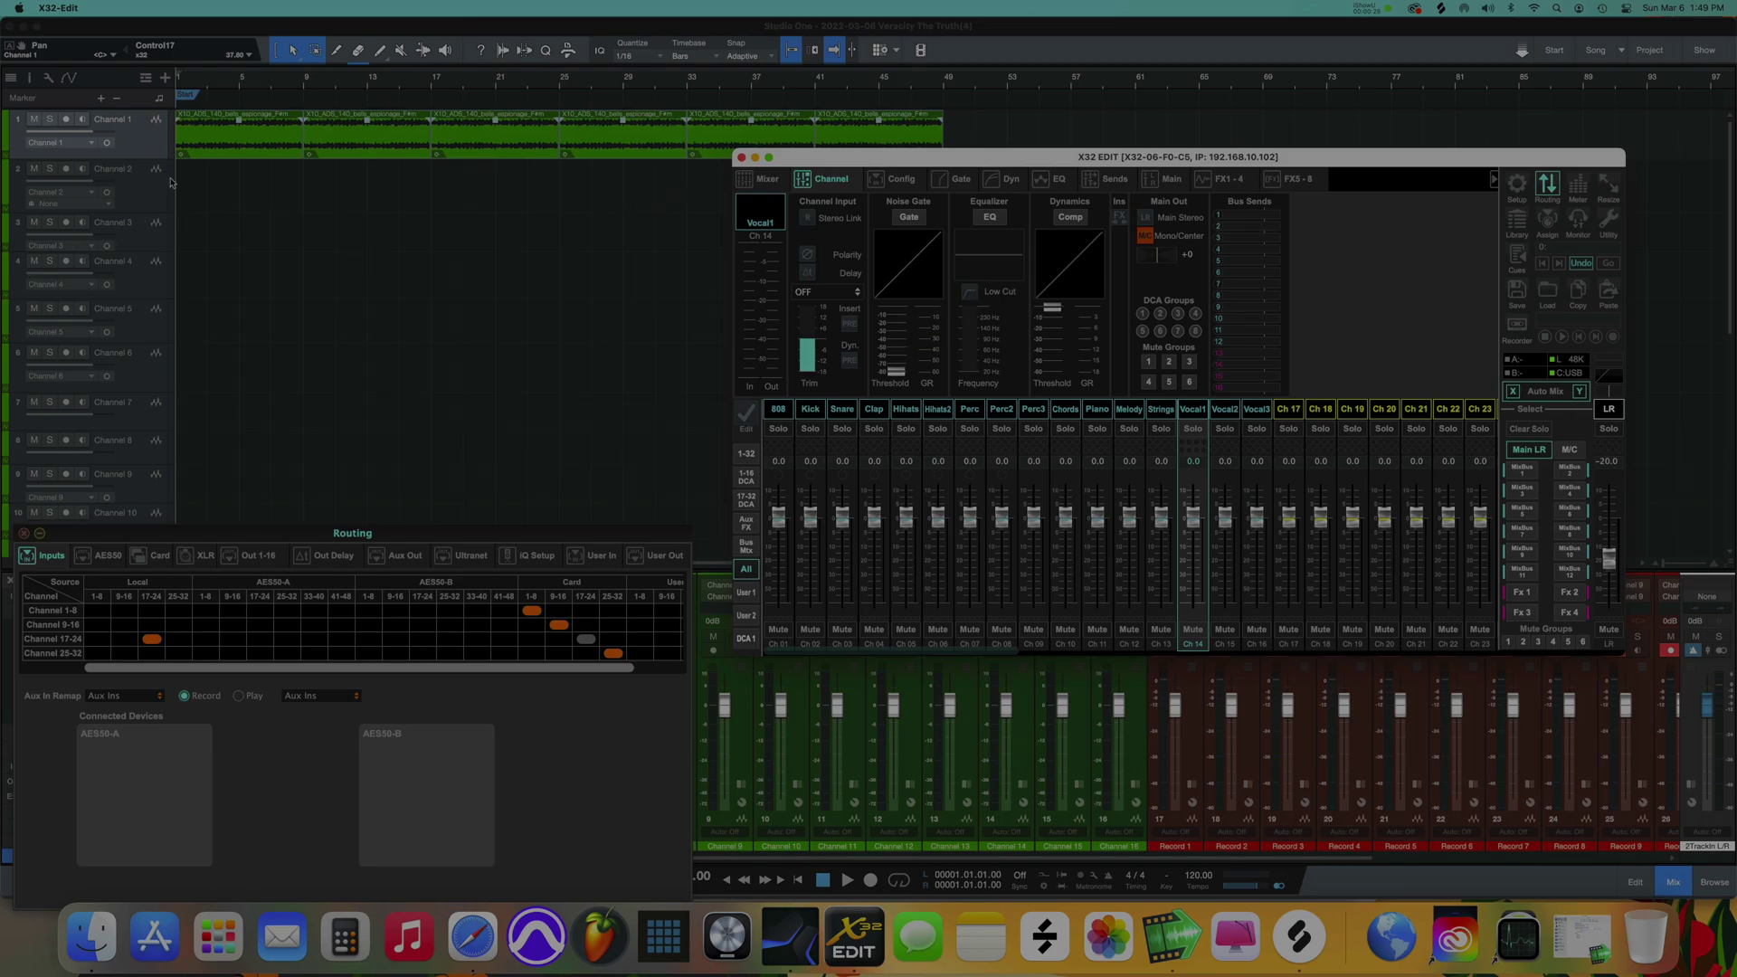
click(136, 154)
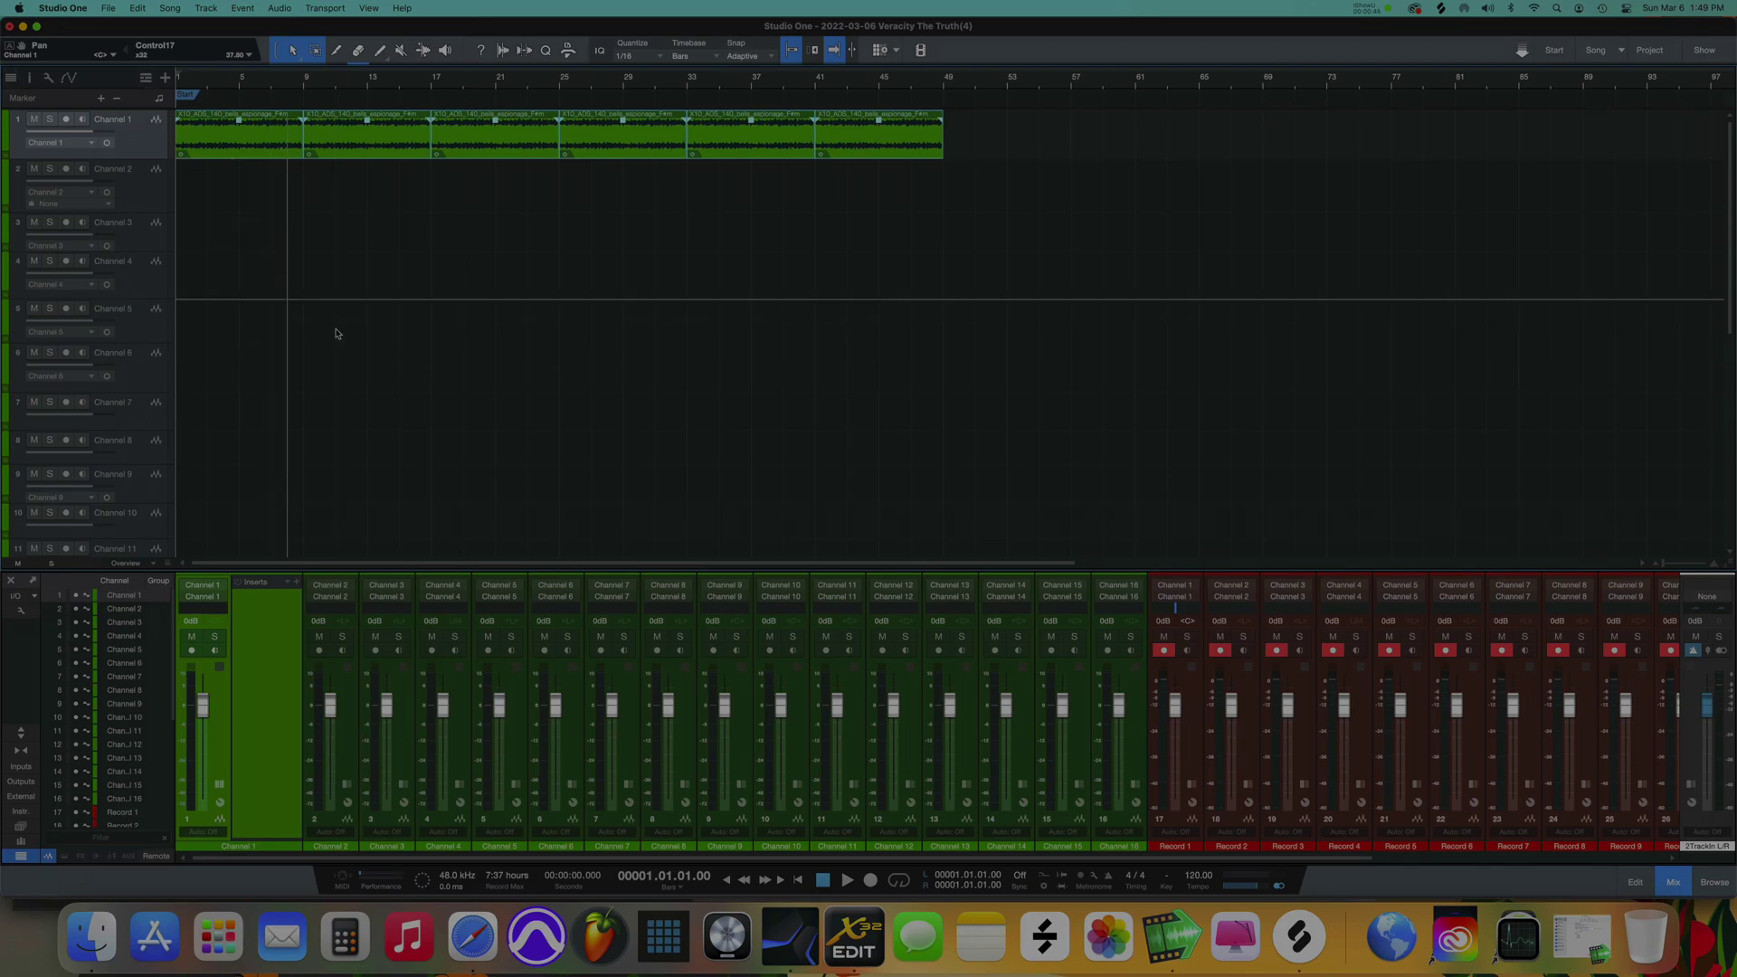
click(859, 945)
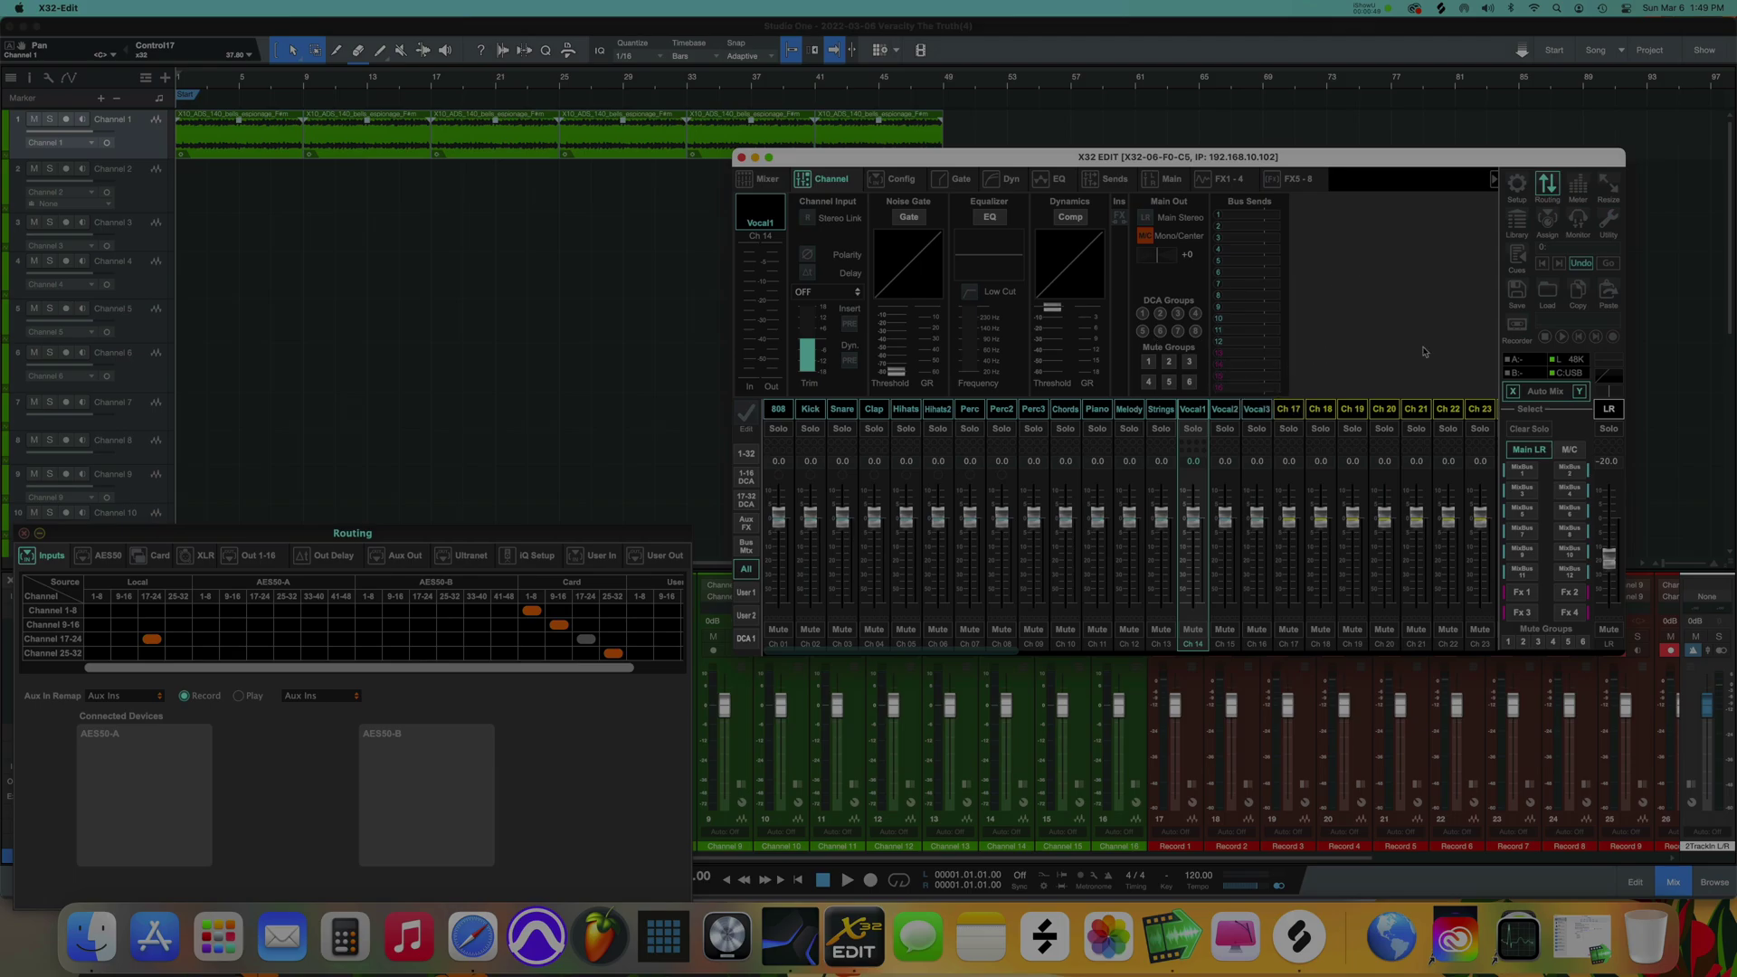
click(1546, 293)
click(1547, 322)
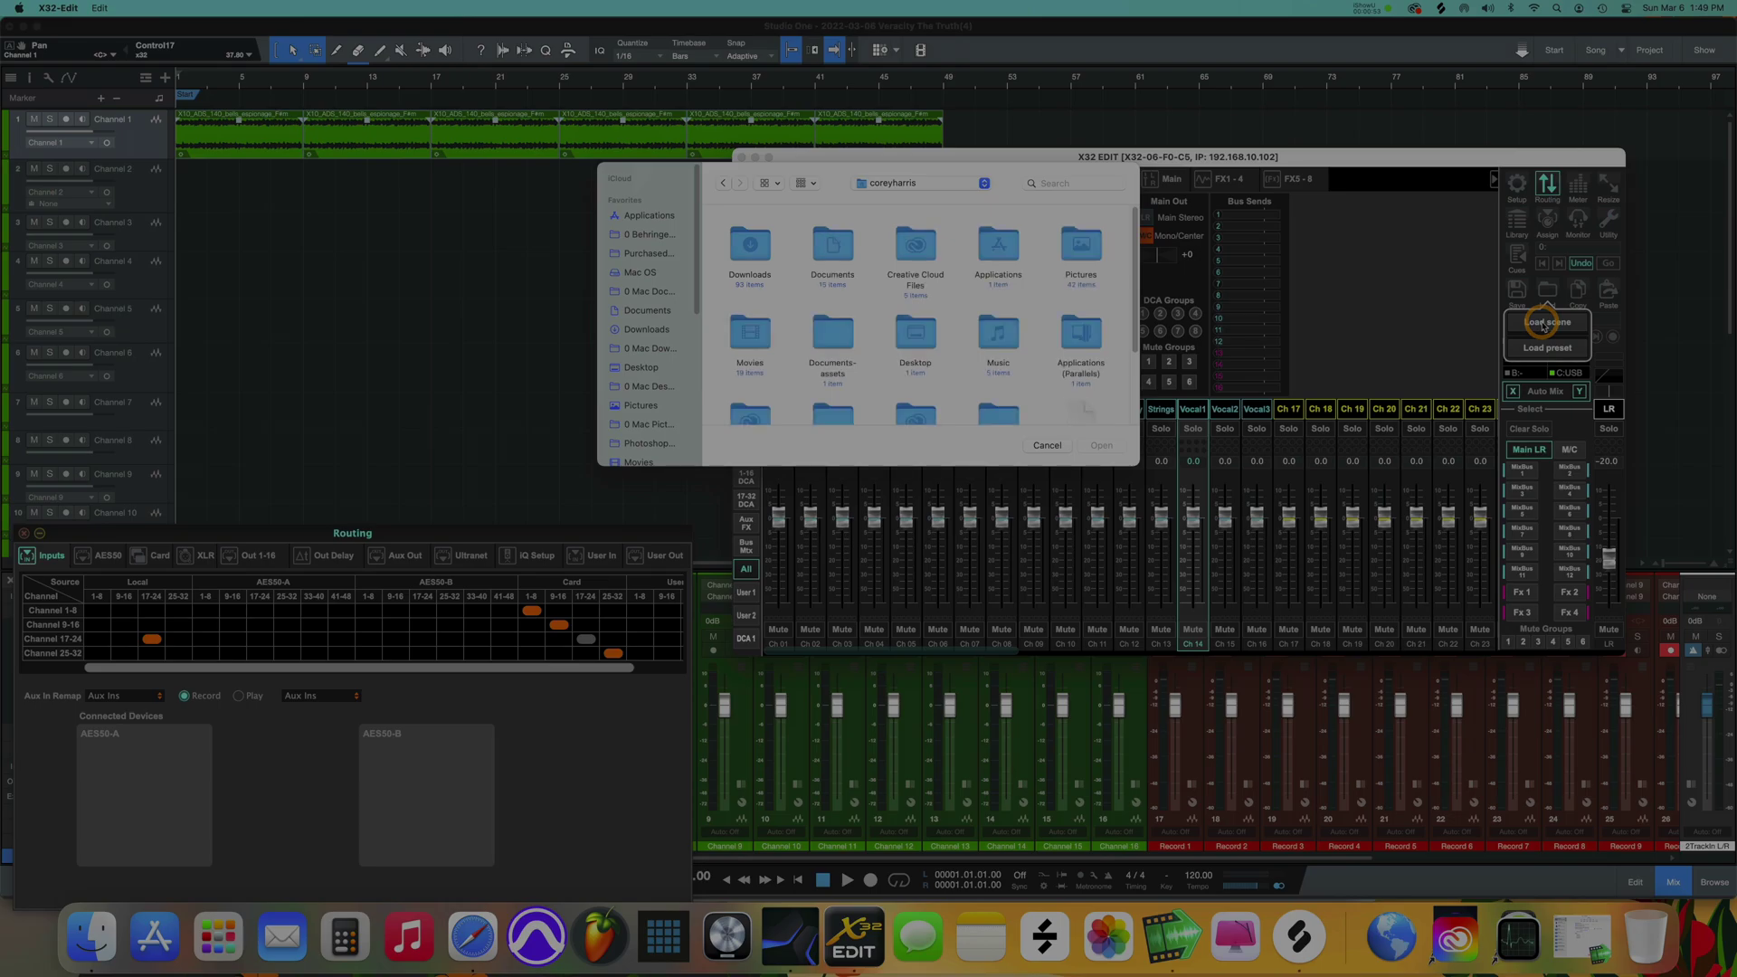
click(1047, 440)
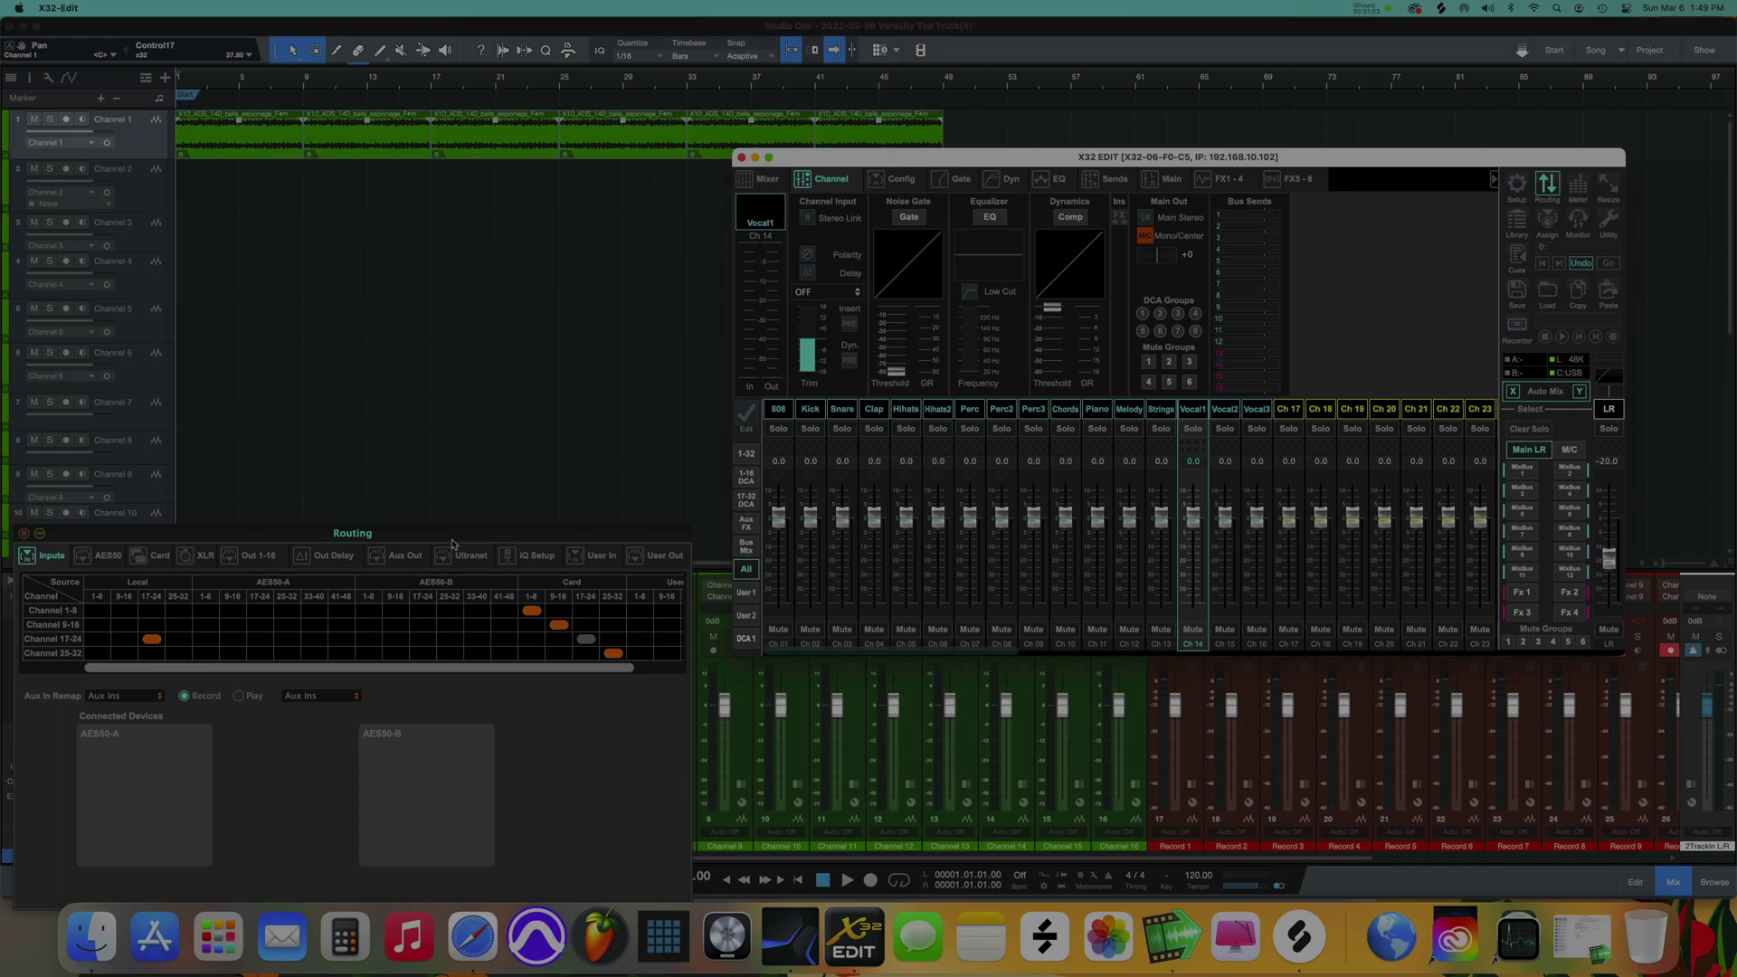
Step: Raise the Routing window and show the Ultranet page, with channels 1–16 on direct outputs
drag(453, 540, 506, 449)
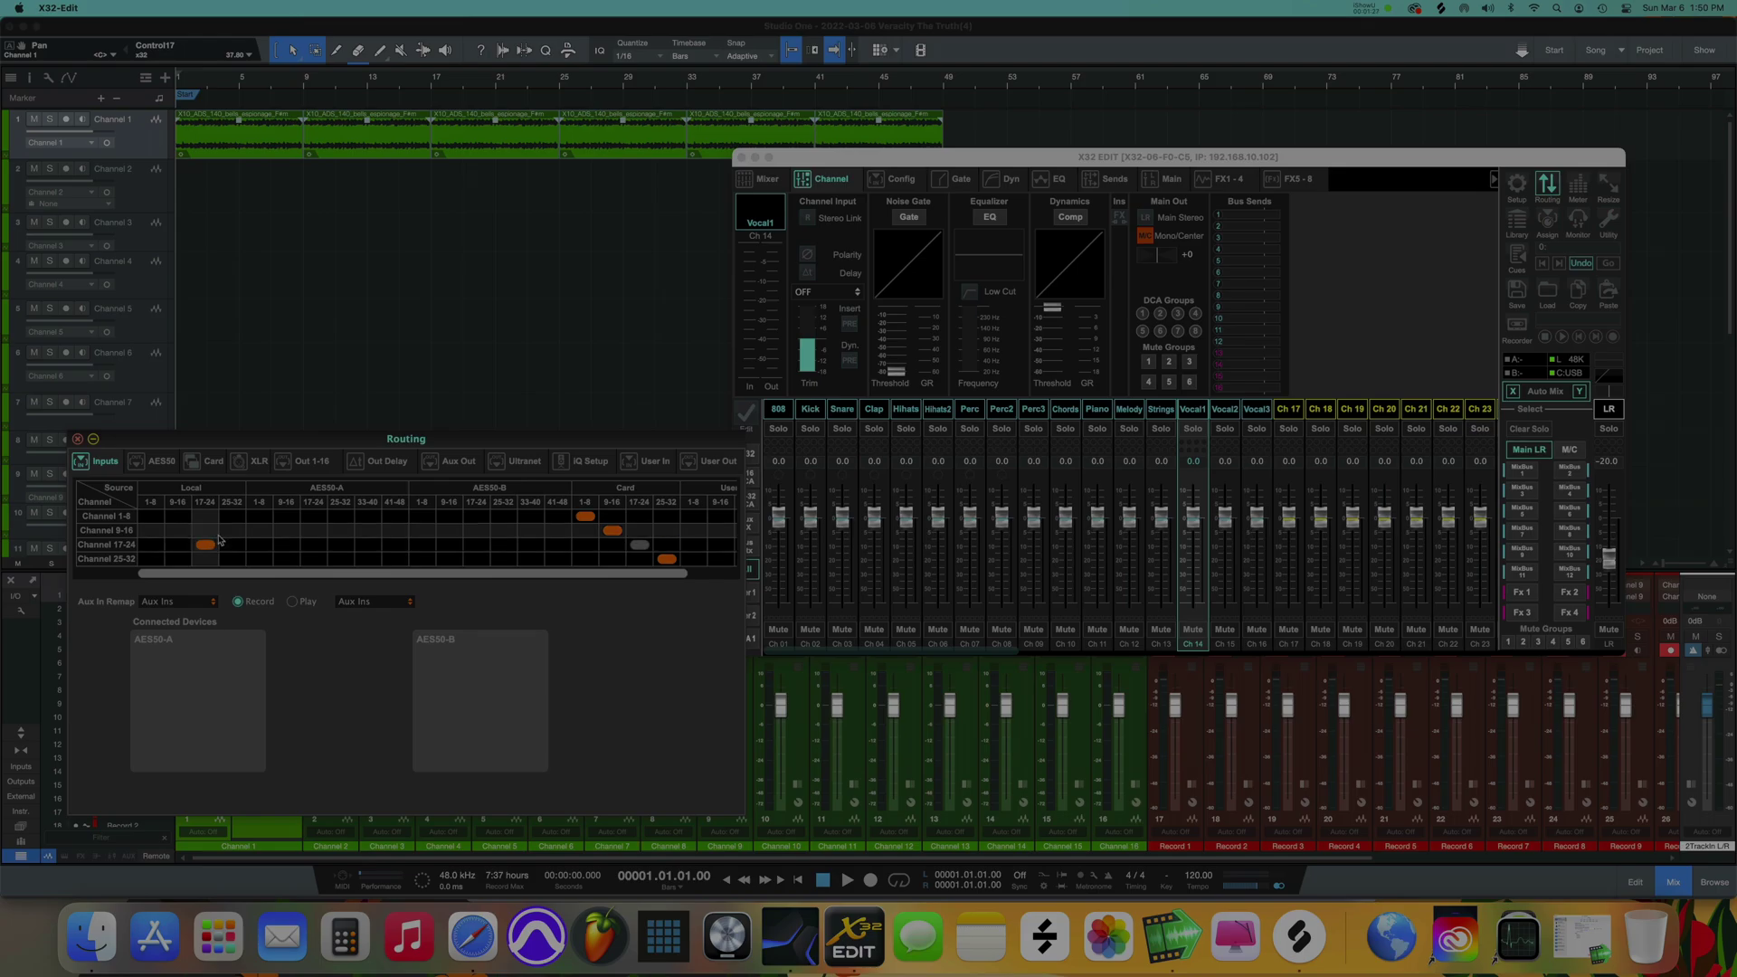
click(517, 461)
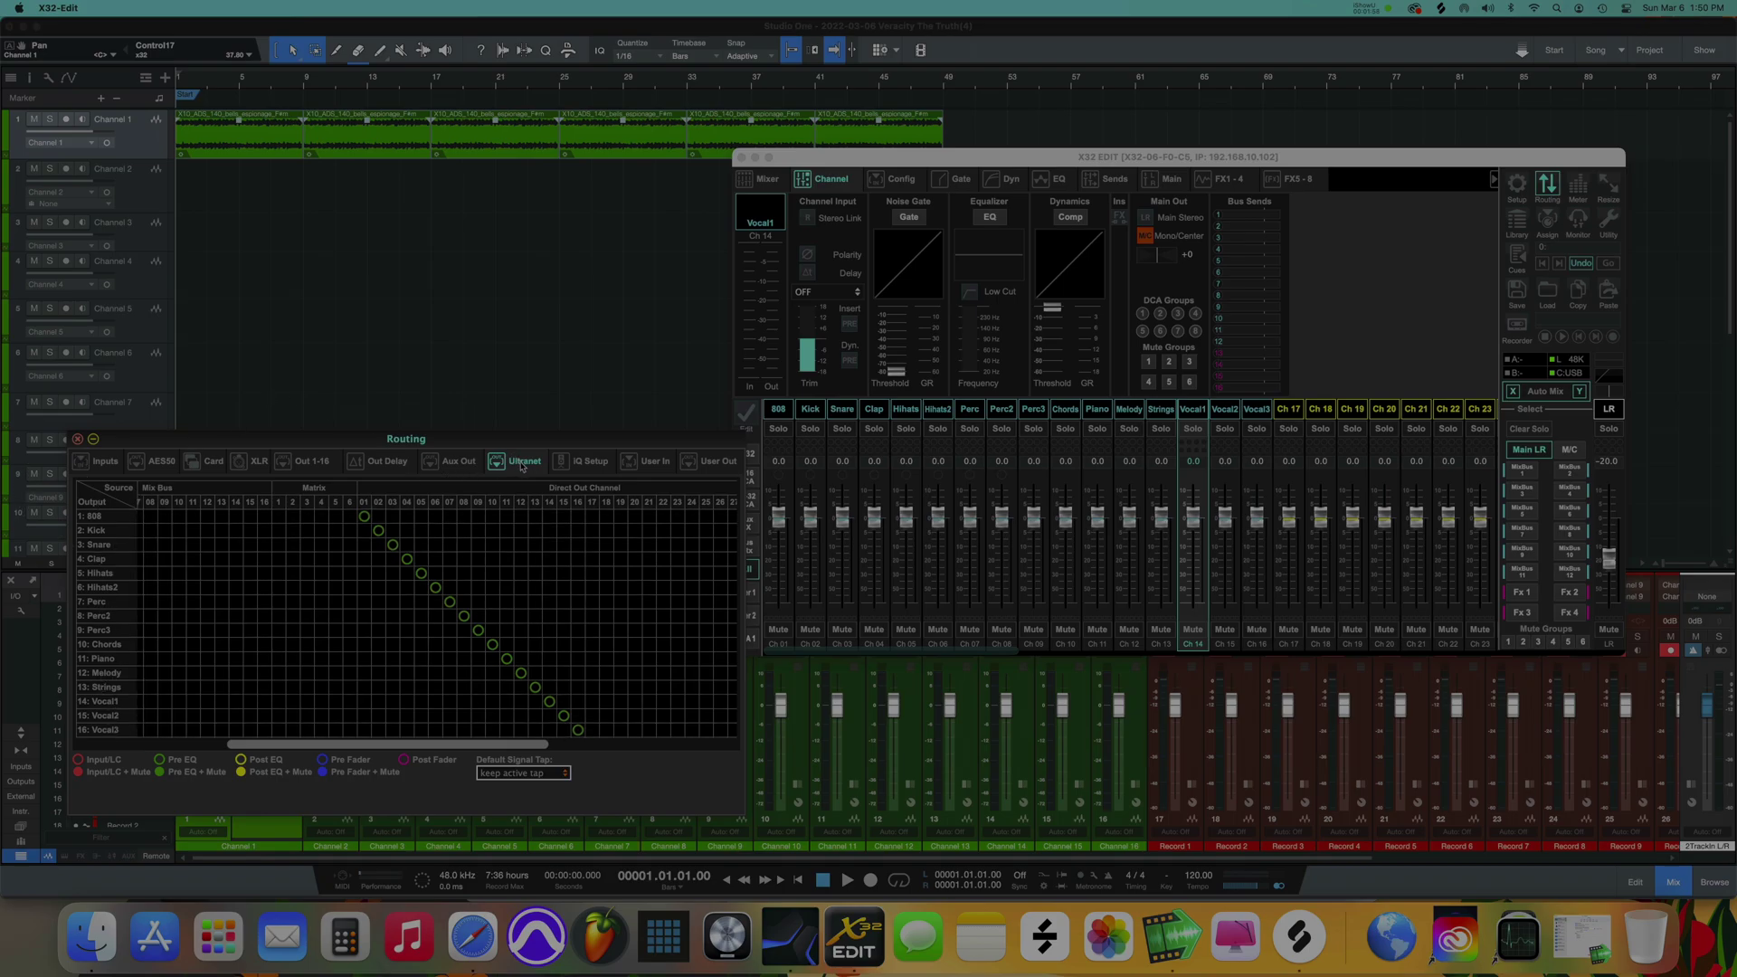
Step: Point out the 808 channel's EQ, compressor and gate sections
click(989, 217)
click(1071, 217)
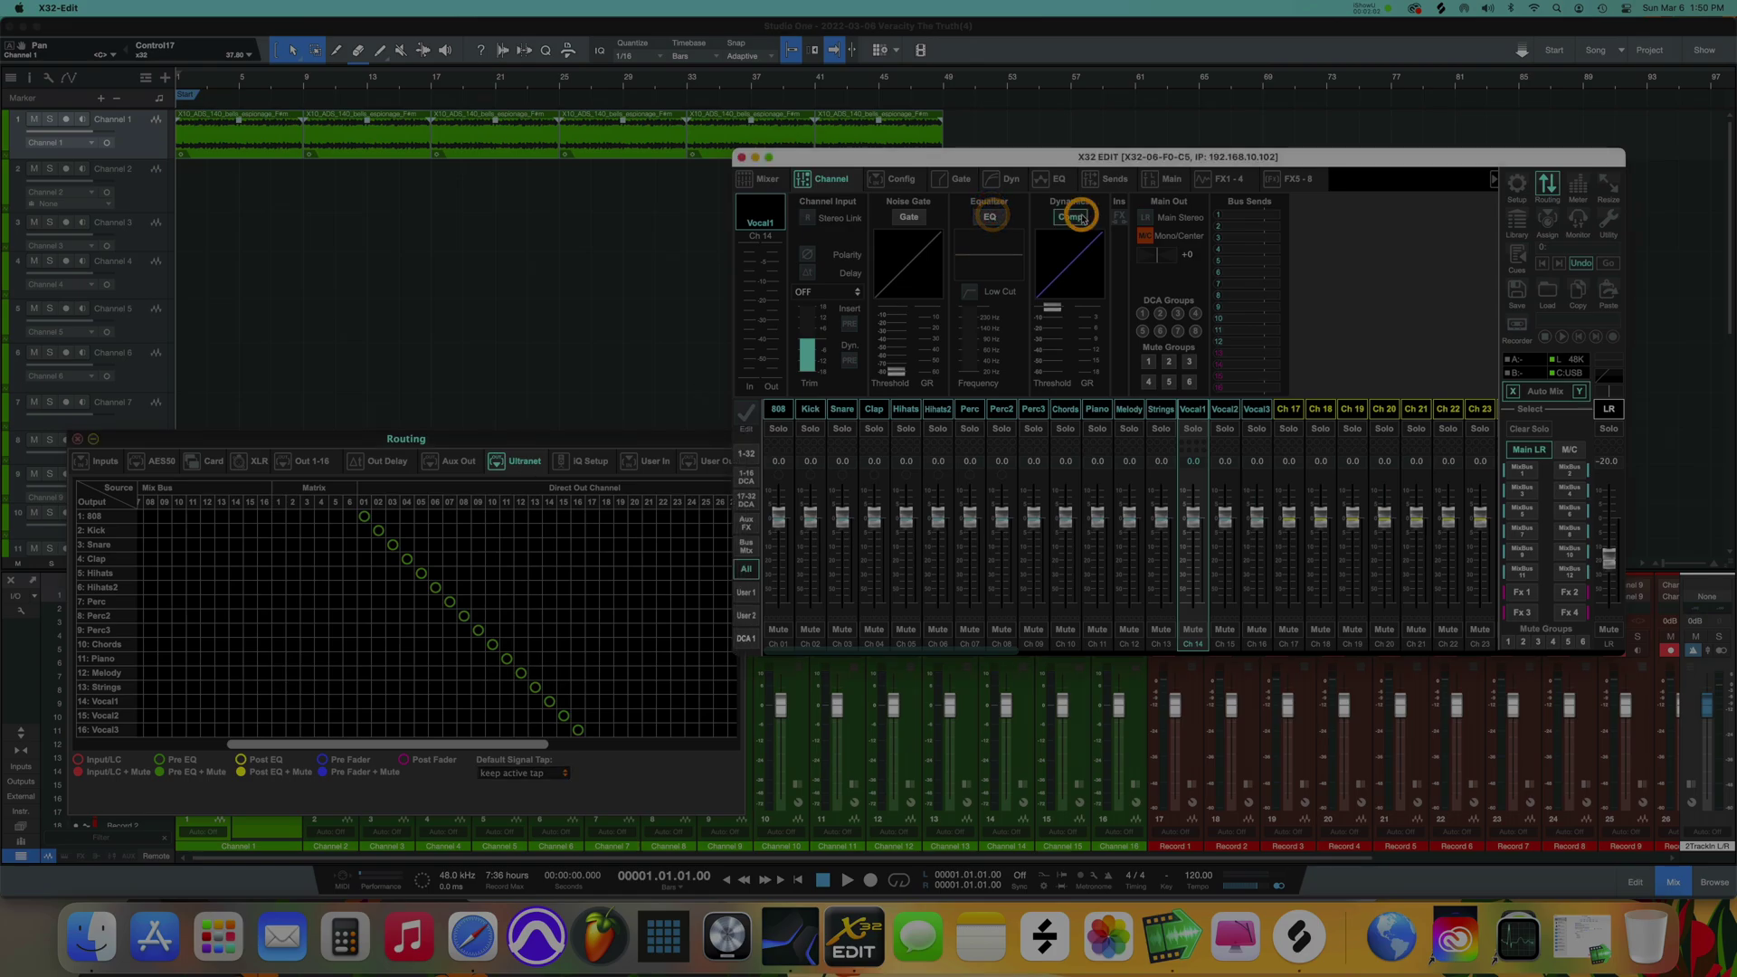
click(907, 218)
Step: Change channel 808's Ultranet tap point in the Routing window to Post Fader
click(695, 440)
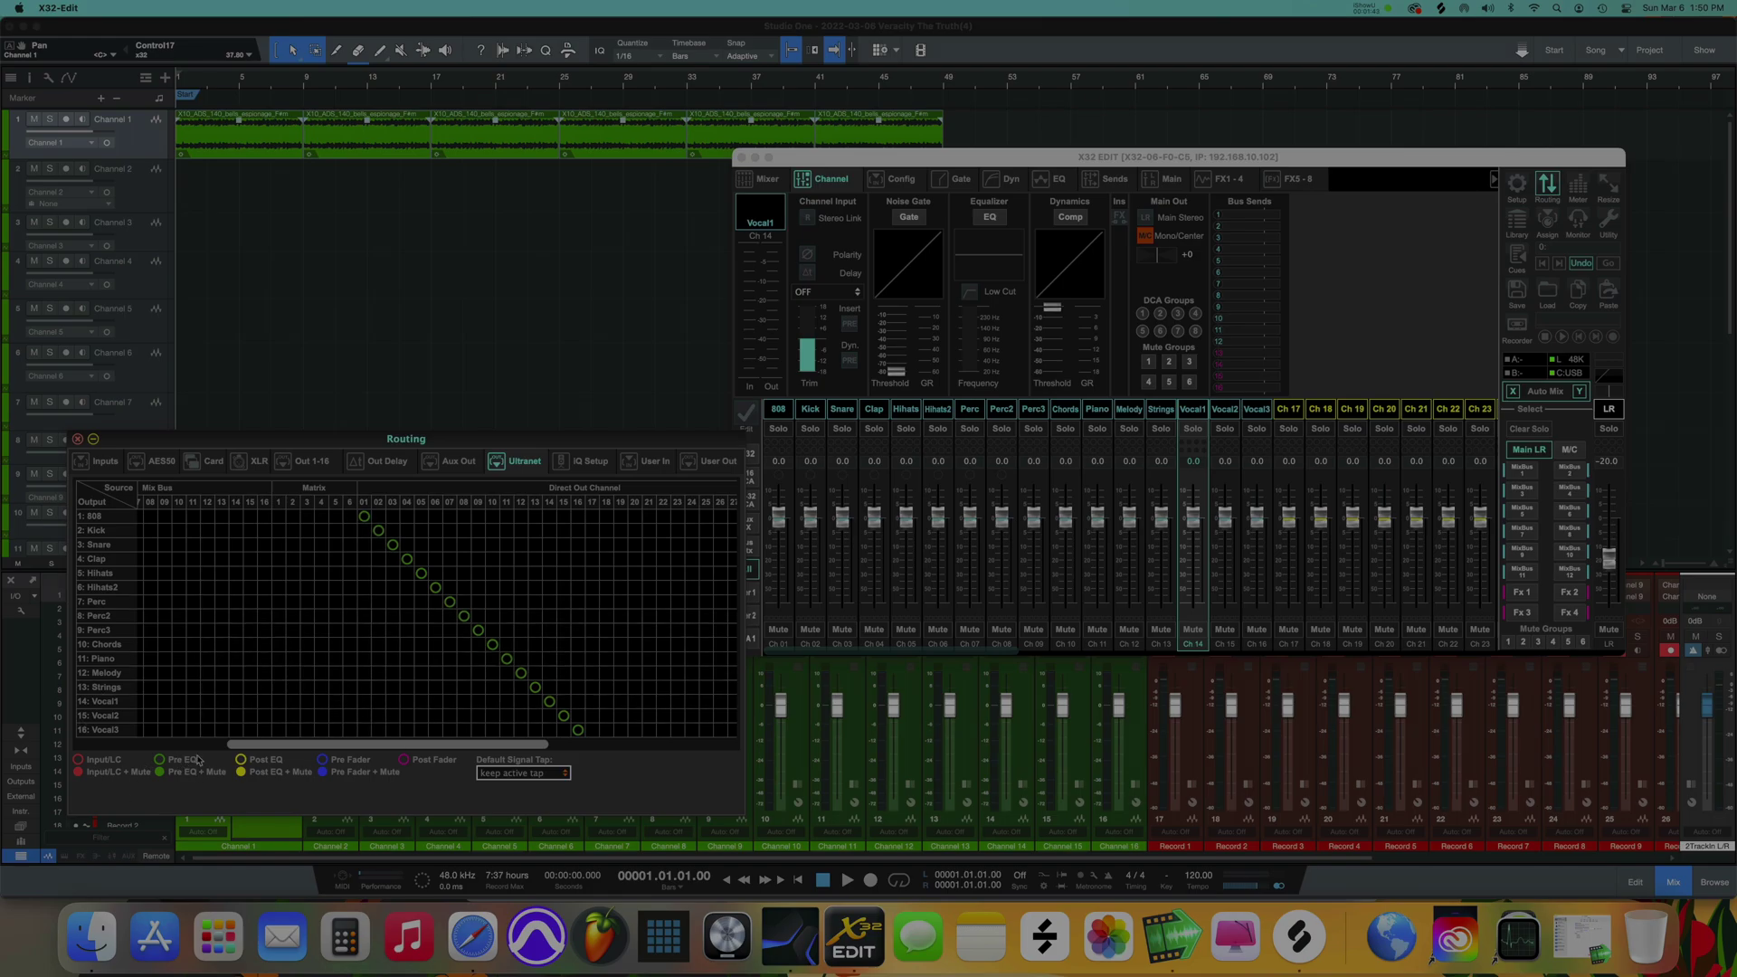
click(806, 607)
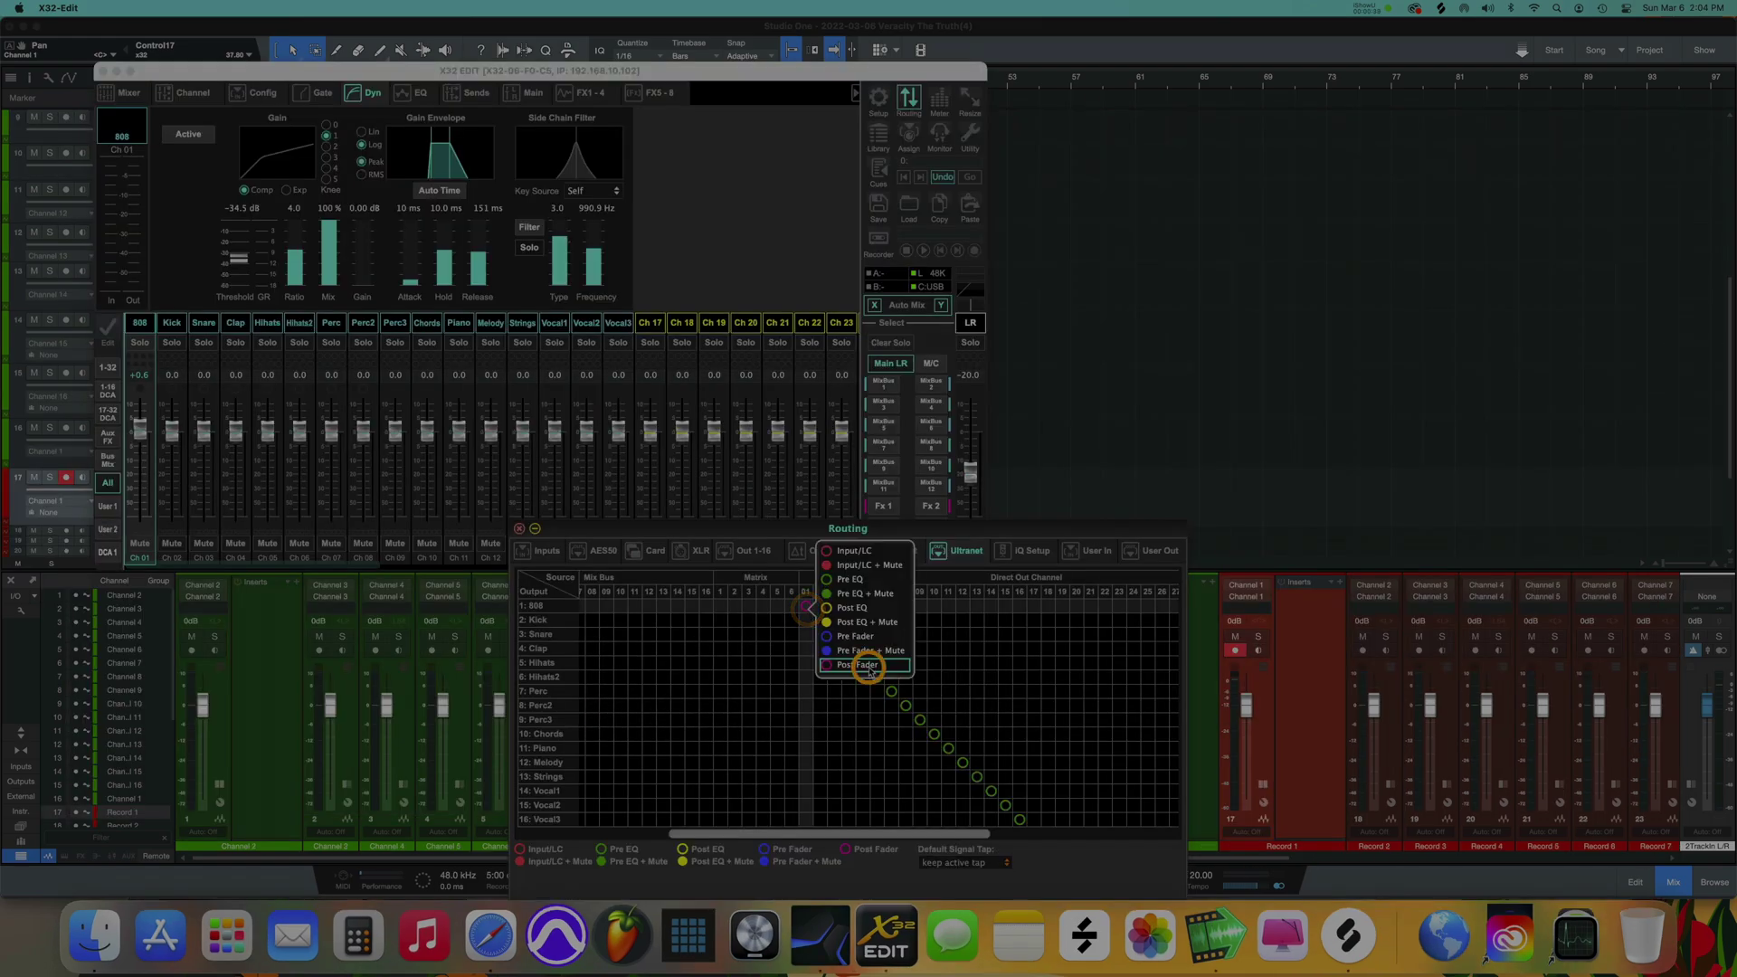
click(868, 669)
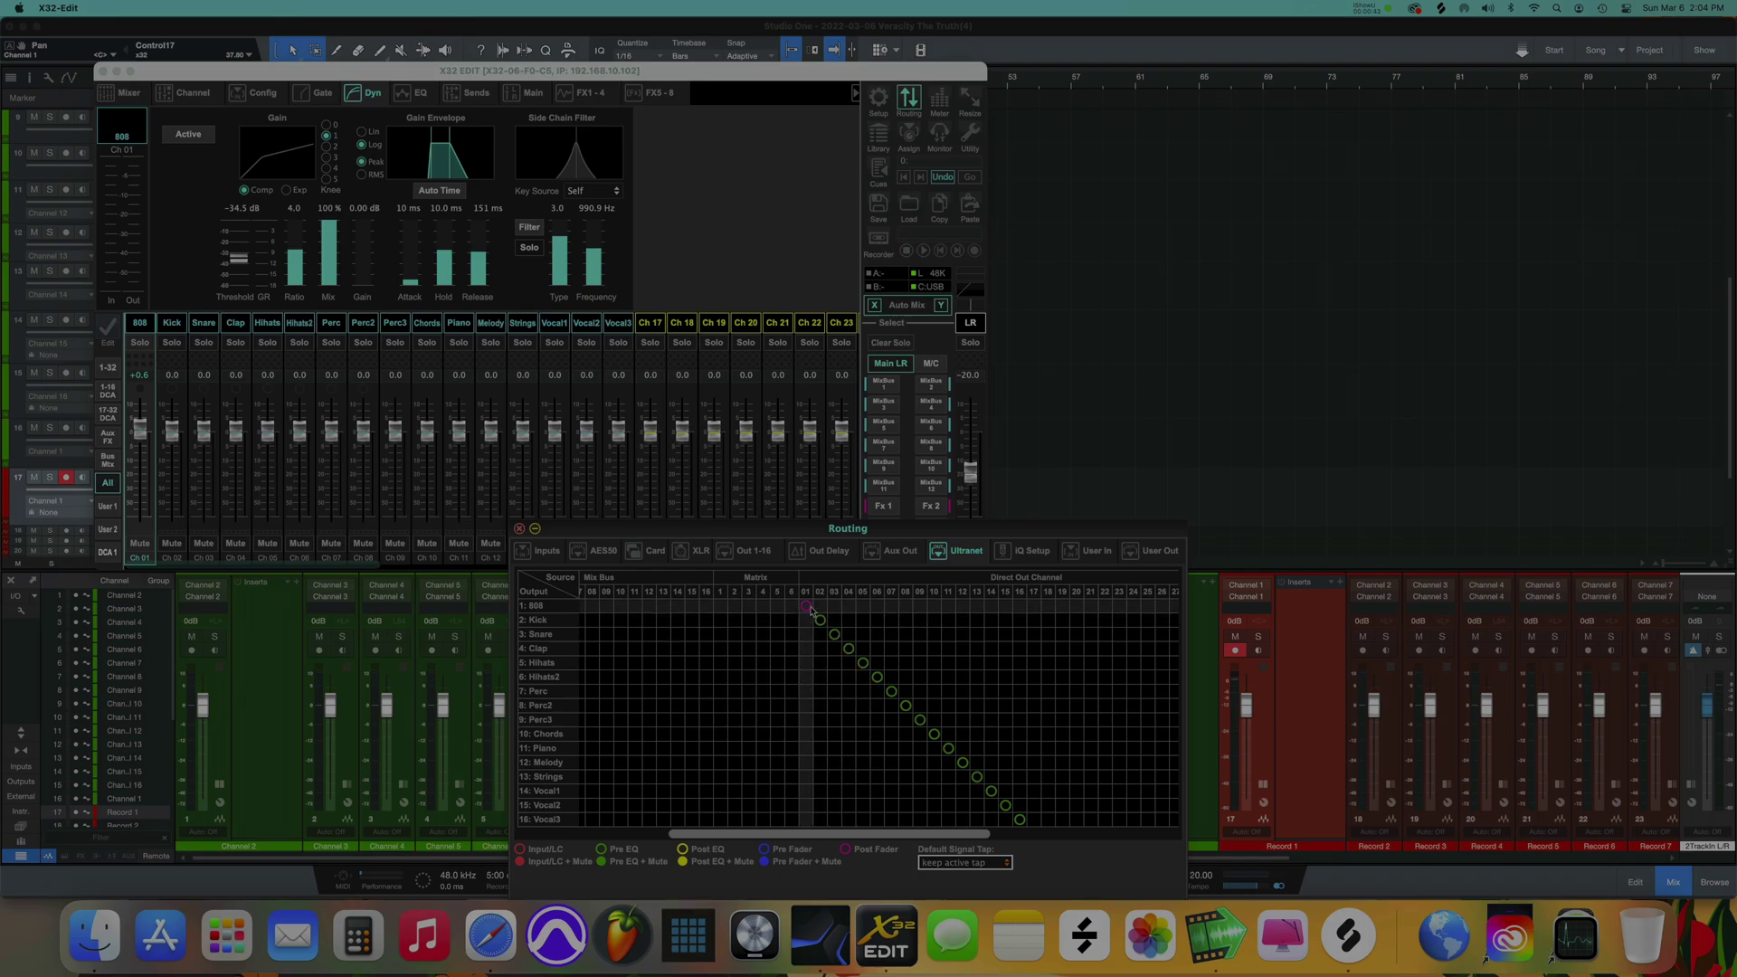
Step: Lower the 808 fader to -15.5 and set its Ultranet tap to Post Fader
click(142, 427)
mouse_move(142, 427)
mouse_down()
mouse_move(140, 464)
mouse_move(143, 428)
mouse_up()
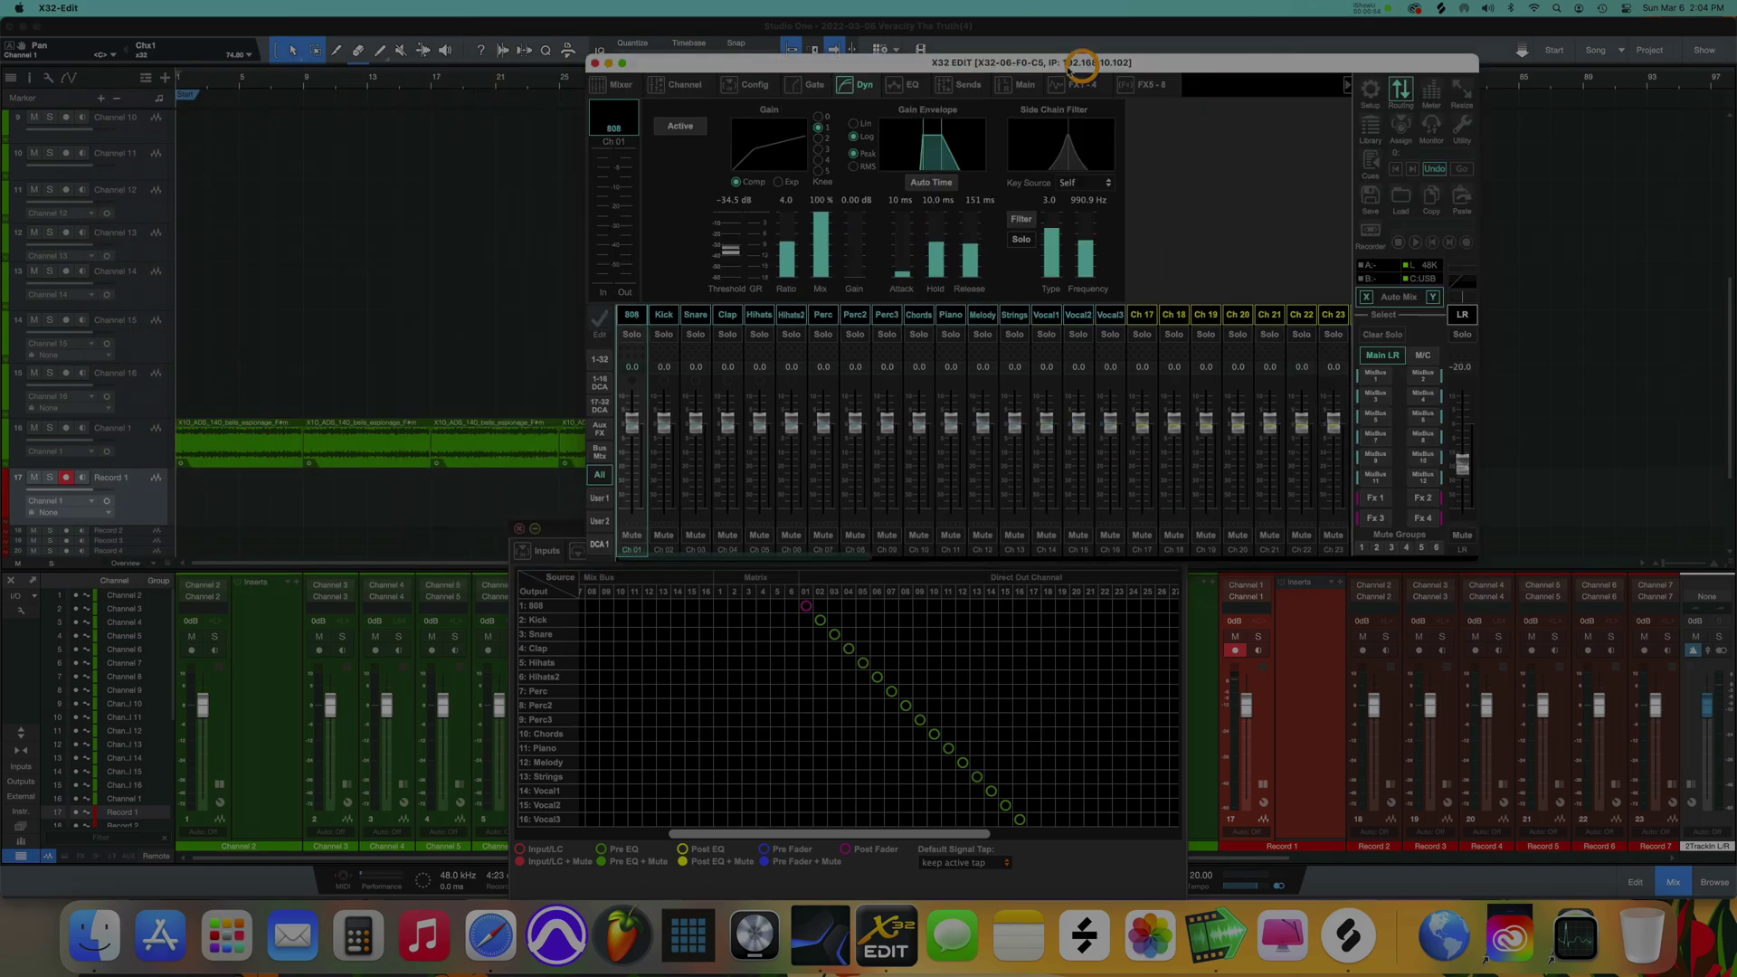
click(933, 529)
drag(932, 528, 932, 455)
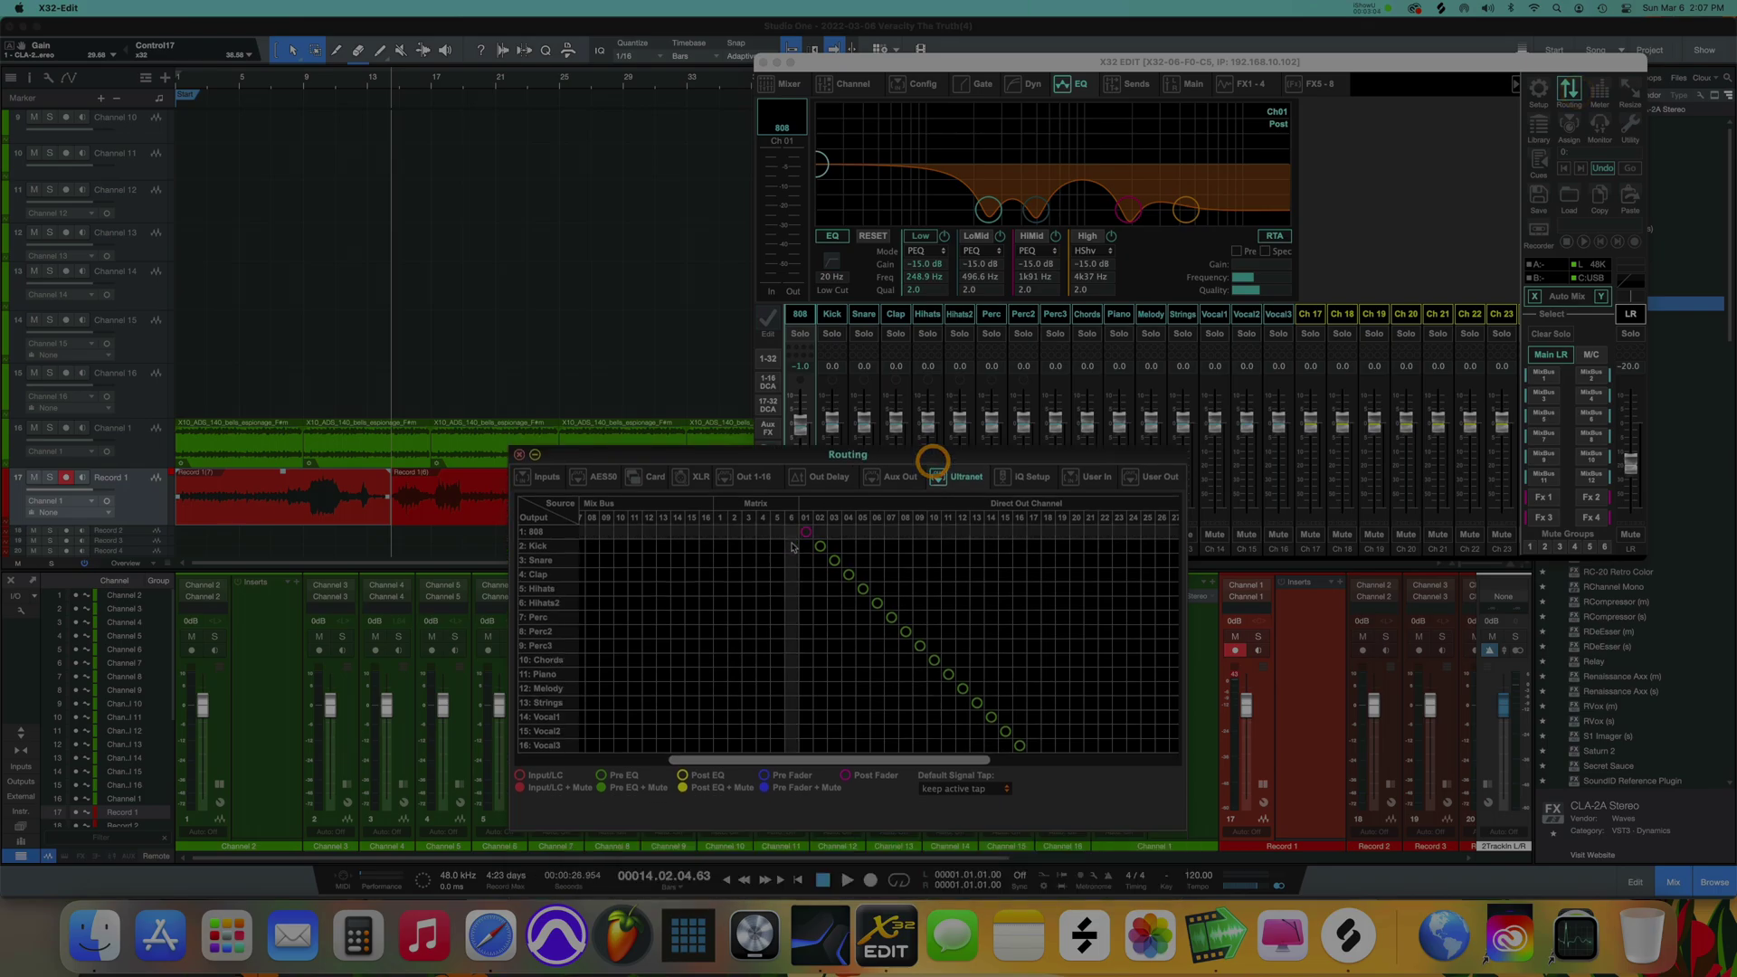
click(815, 545)
click(865, 601)
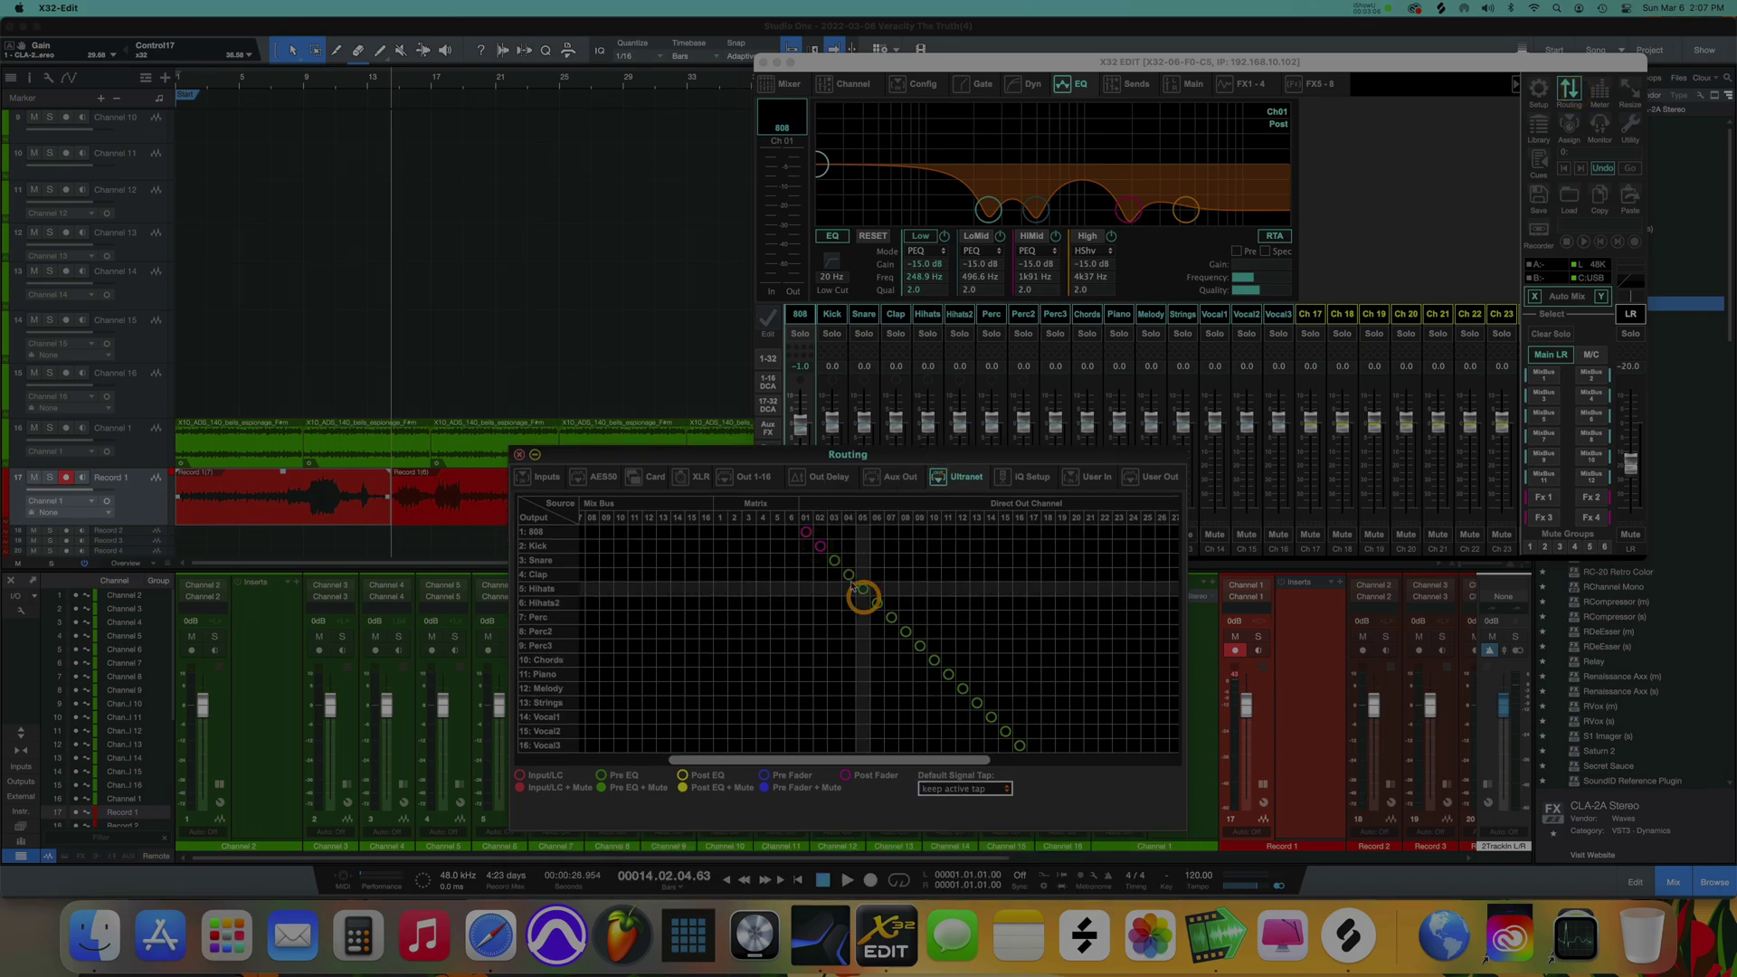
Step: Switch the Snare, Clap and Hihats Ultranet taps to Post Fader as well
click(834, 561)
click(868, 619)
click(848, 574)
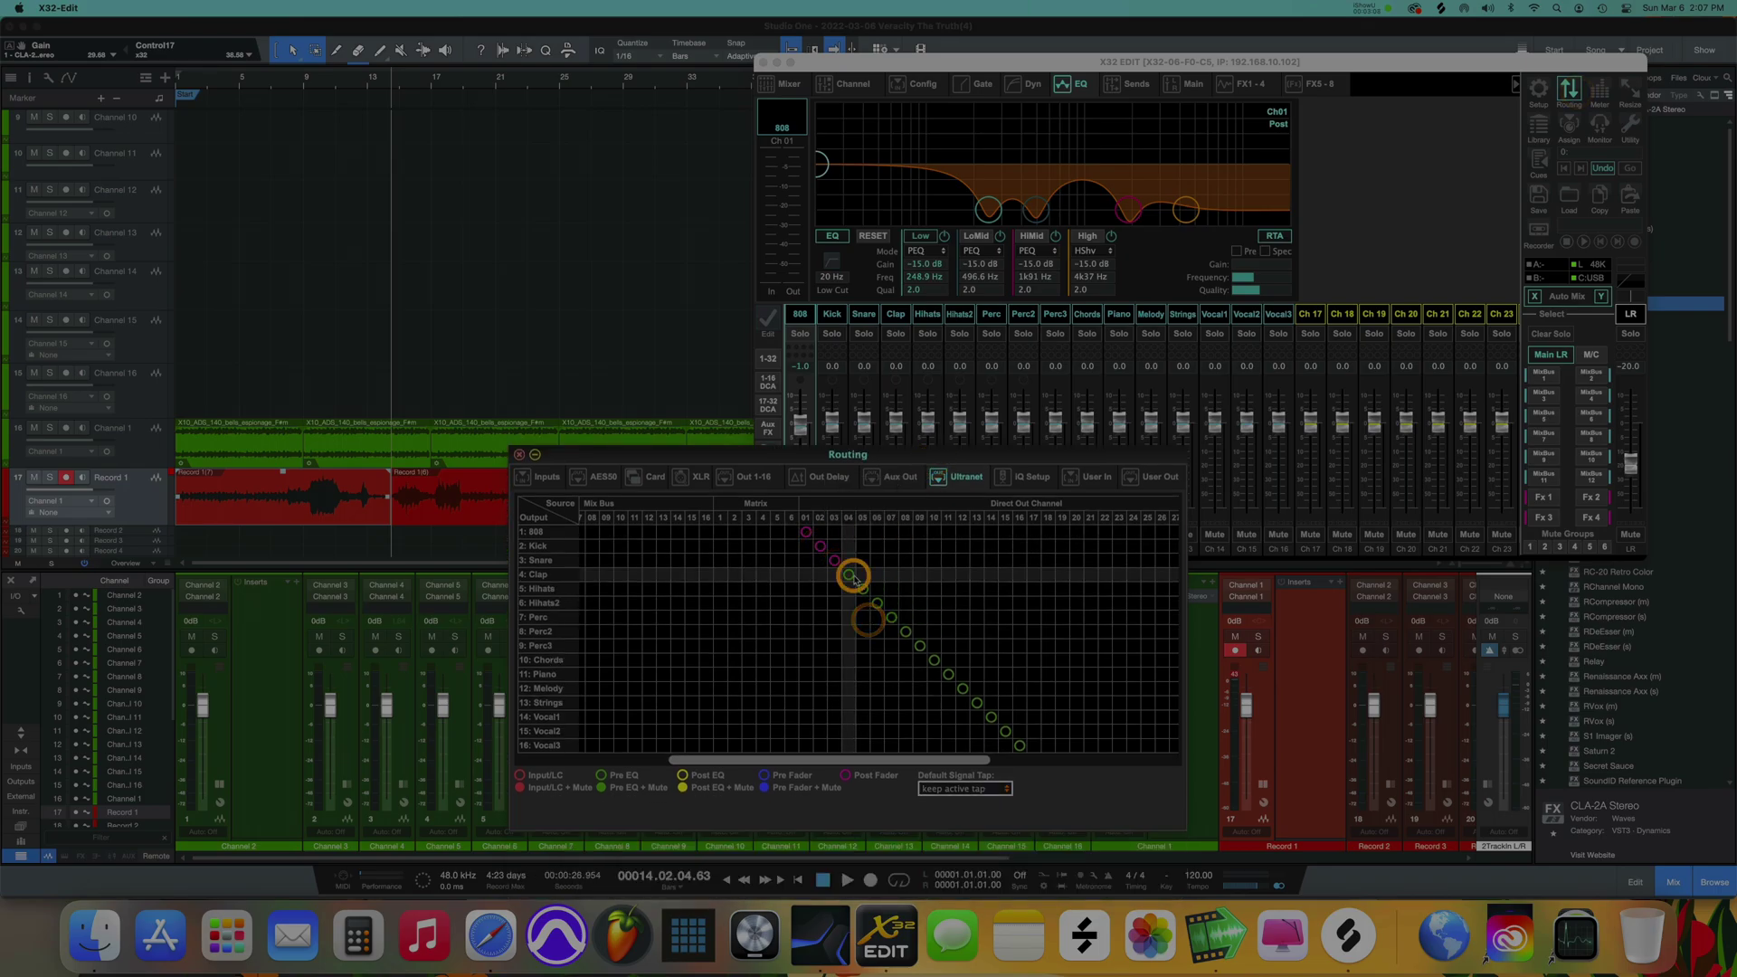
click(874, 626)
click(862, 589)
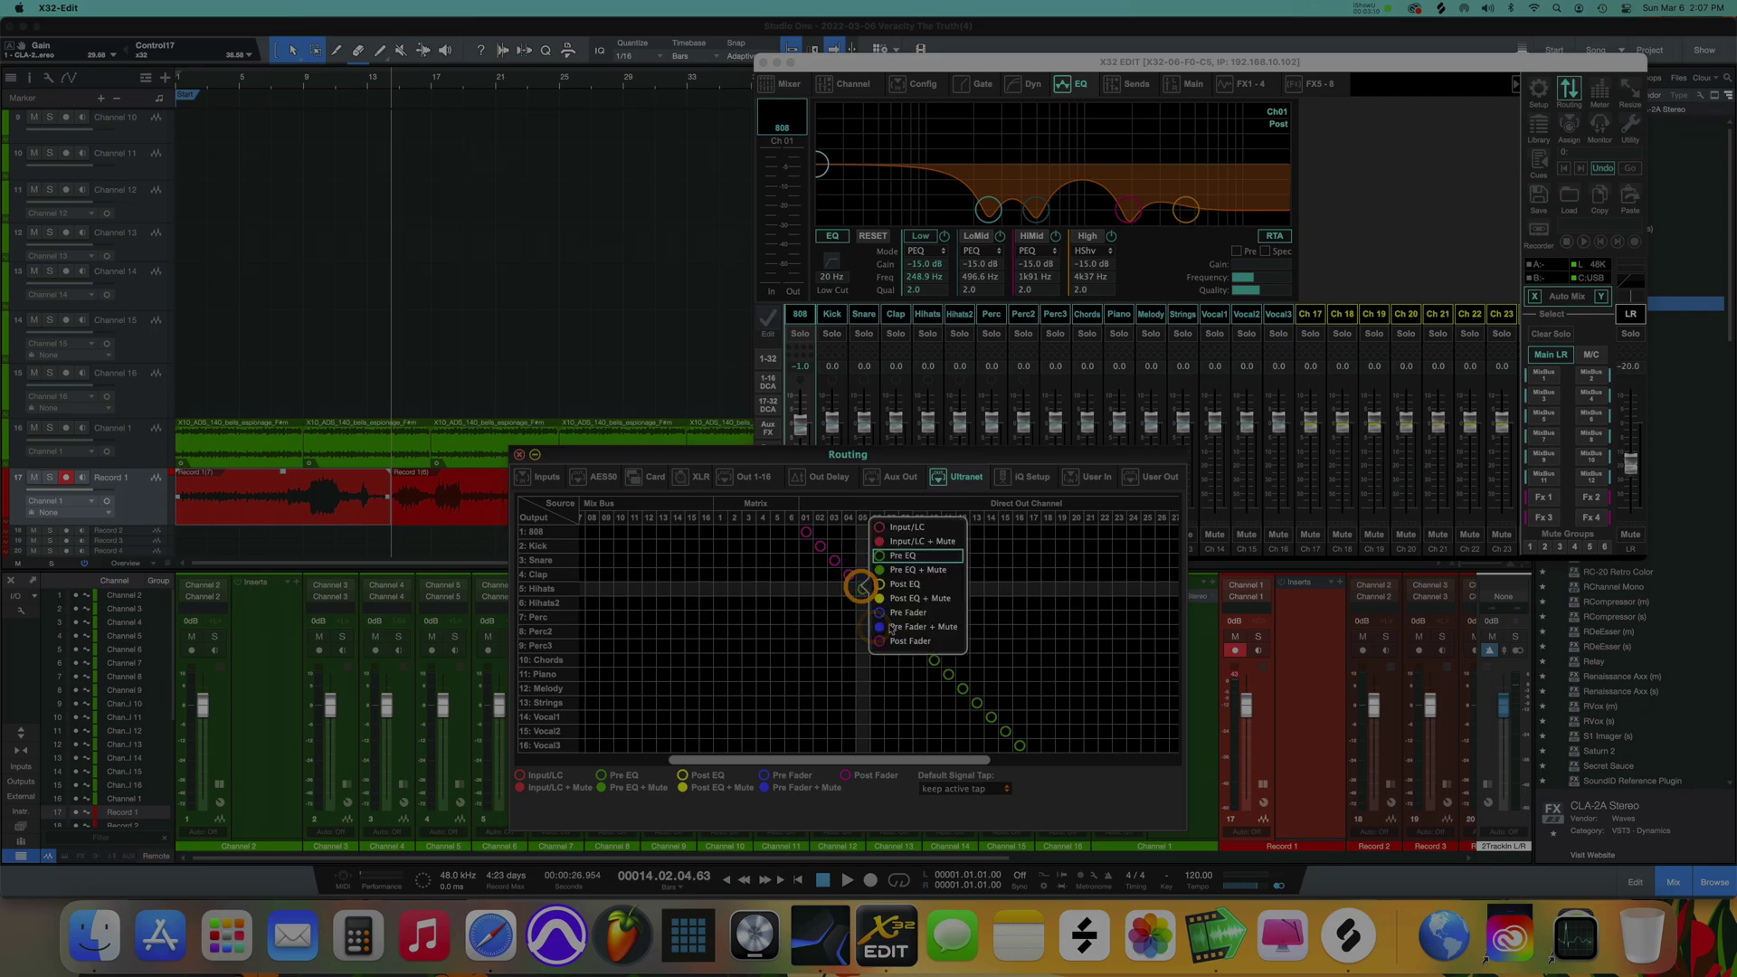
click(888, 632)
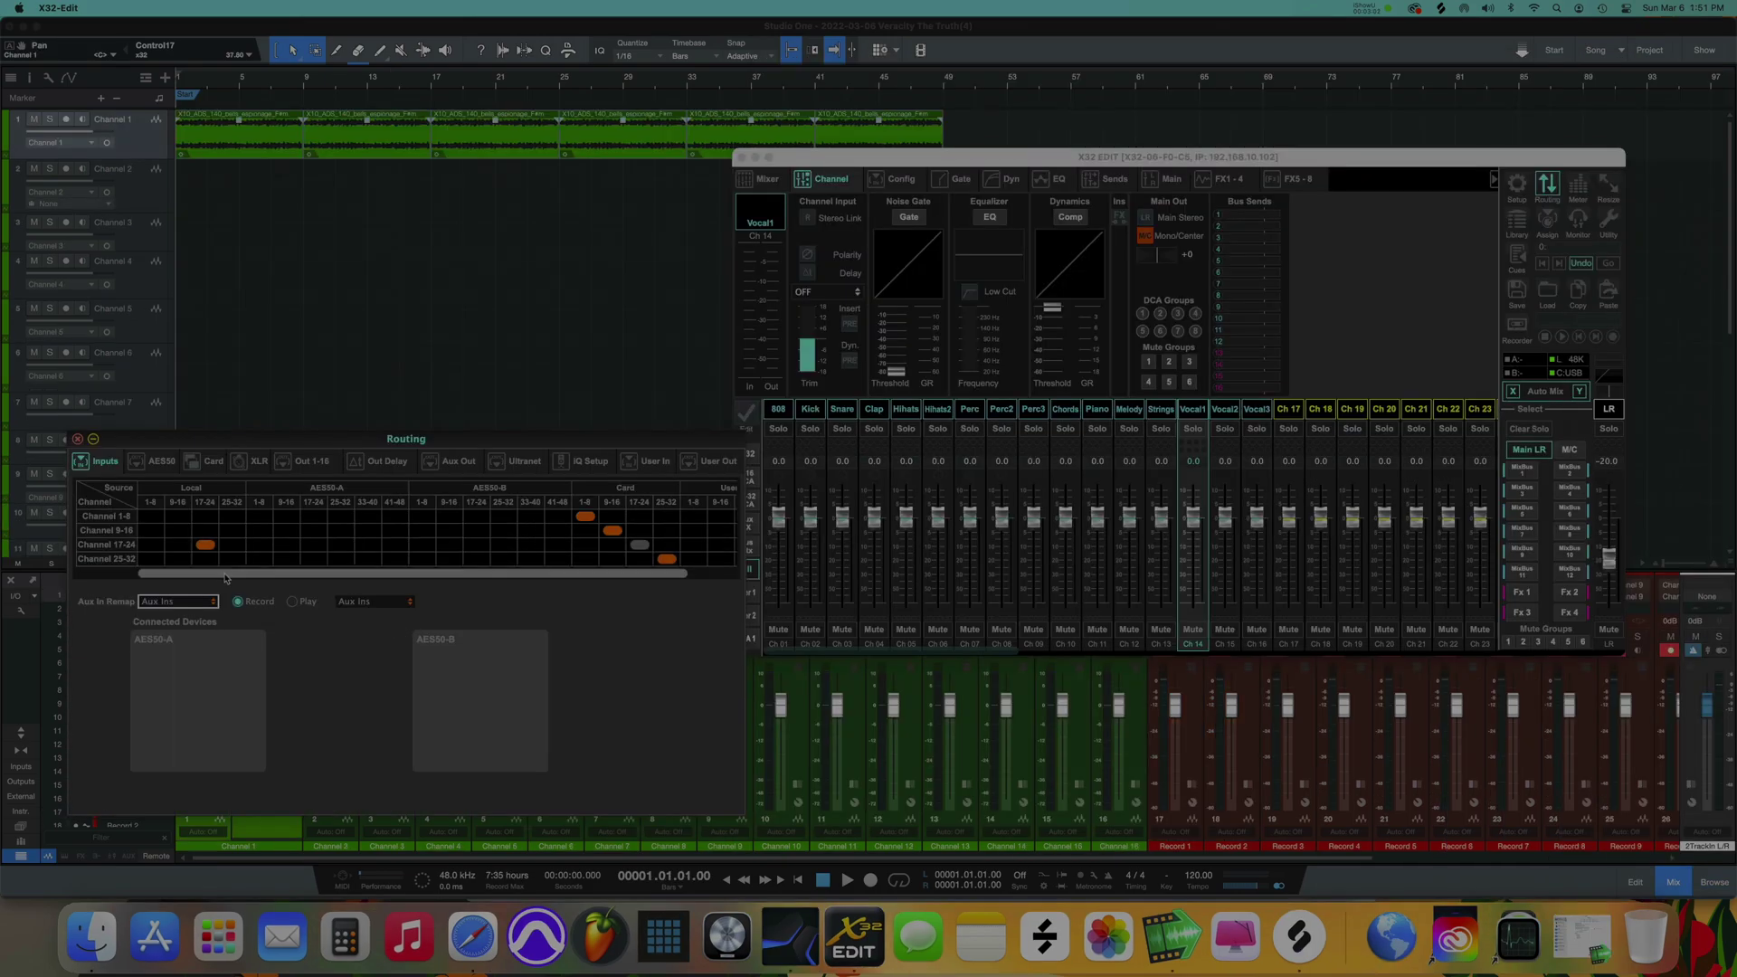
click(225, 575)
mouse_move(225, 574)
mouse_down()
mouse_move(298, 565)
mouse_move(190, 557)
mouse_move(229, 579)
mouse_up()
click(365, 574)
drag(365, 576, 292, 567)
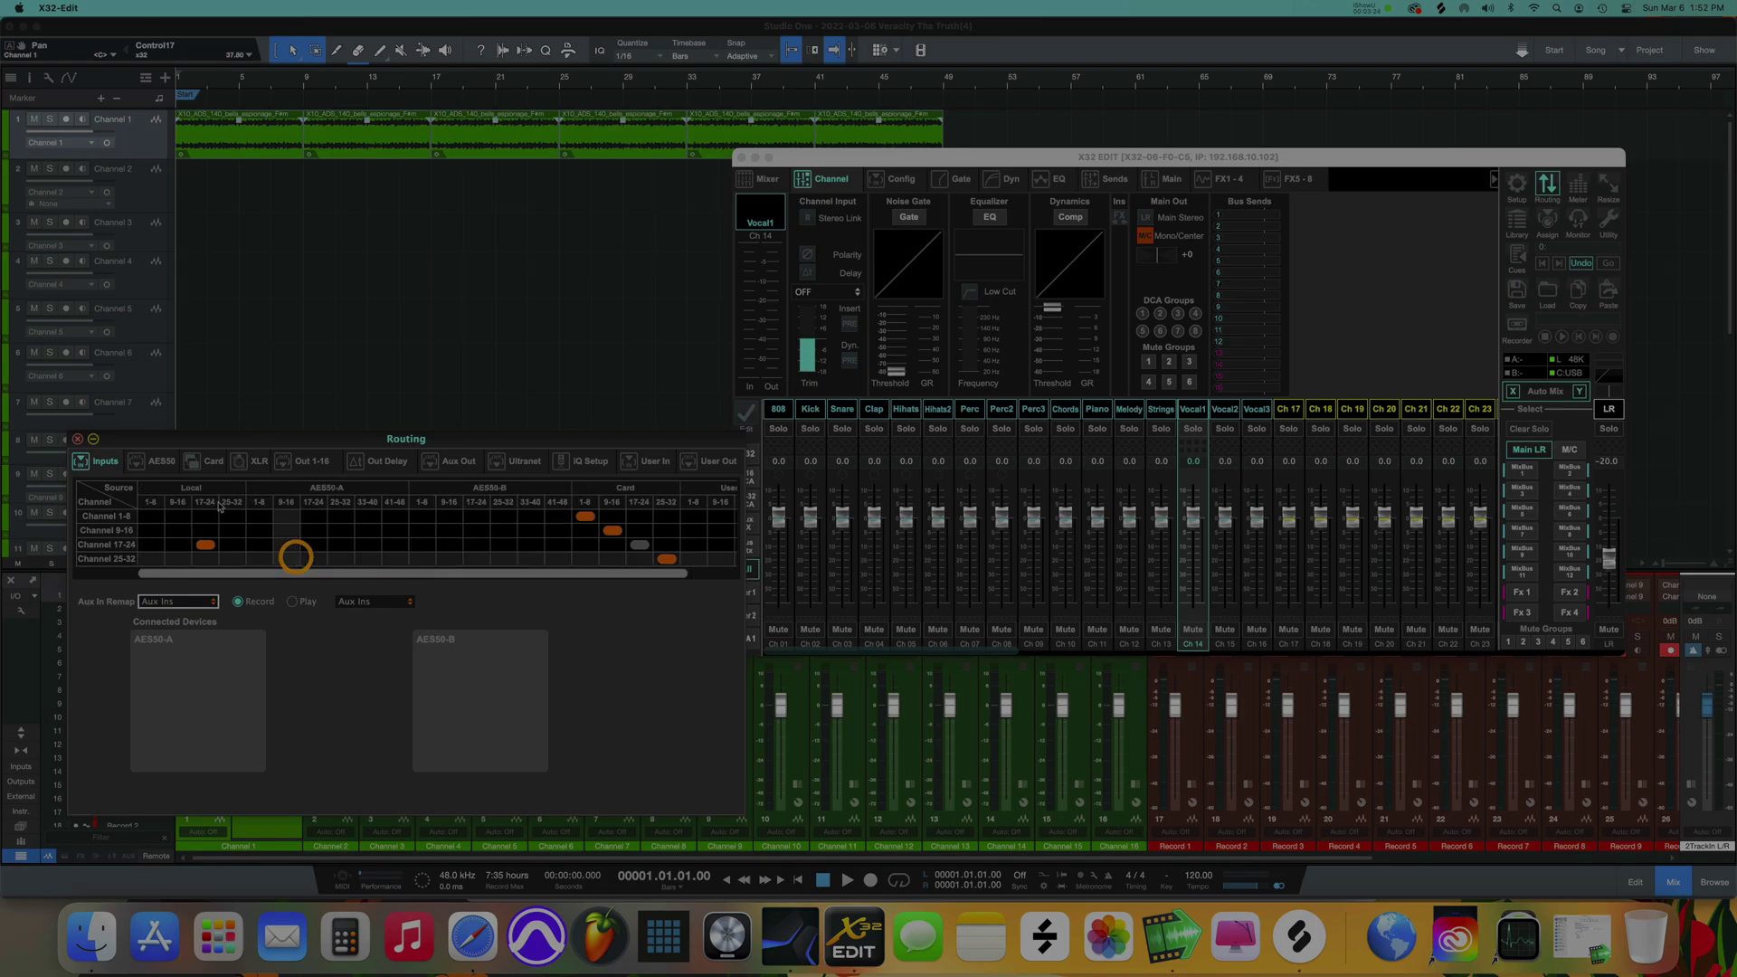
Step: Try Card Outputs 1-8 on Ultranet 9-16, restore them to 1-8, then view User In/Out
click(211, 464)
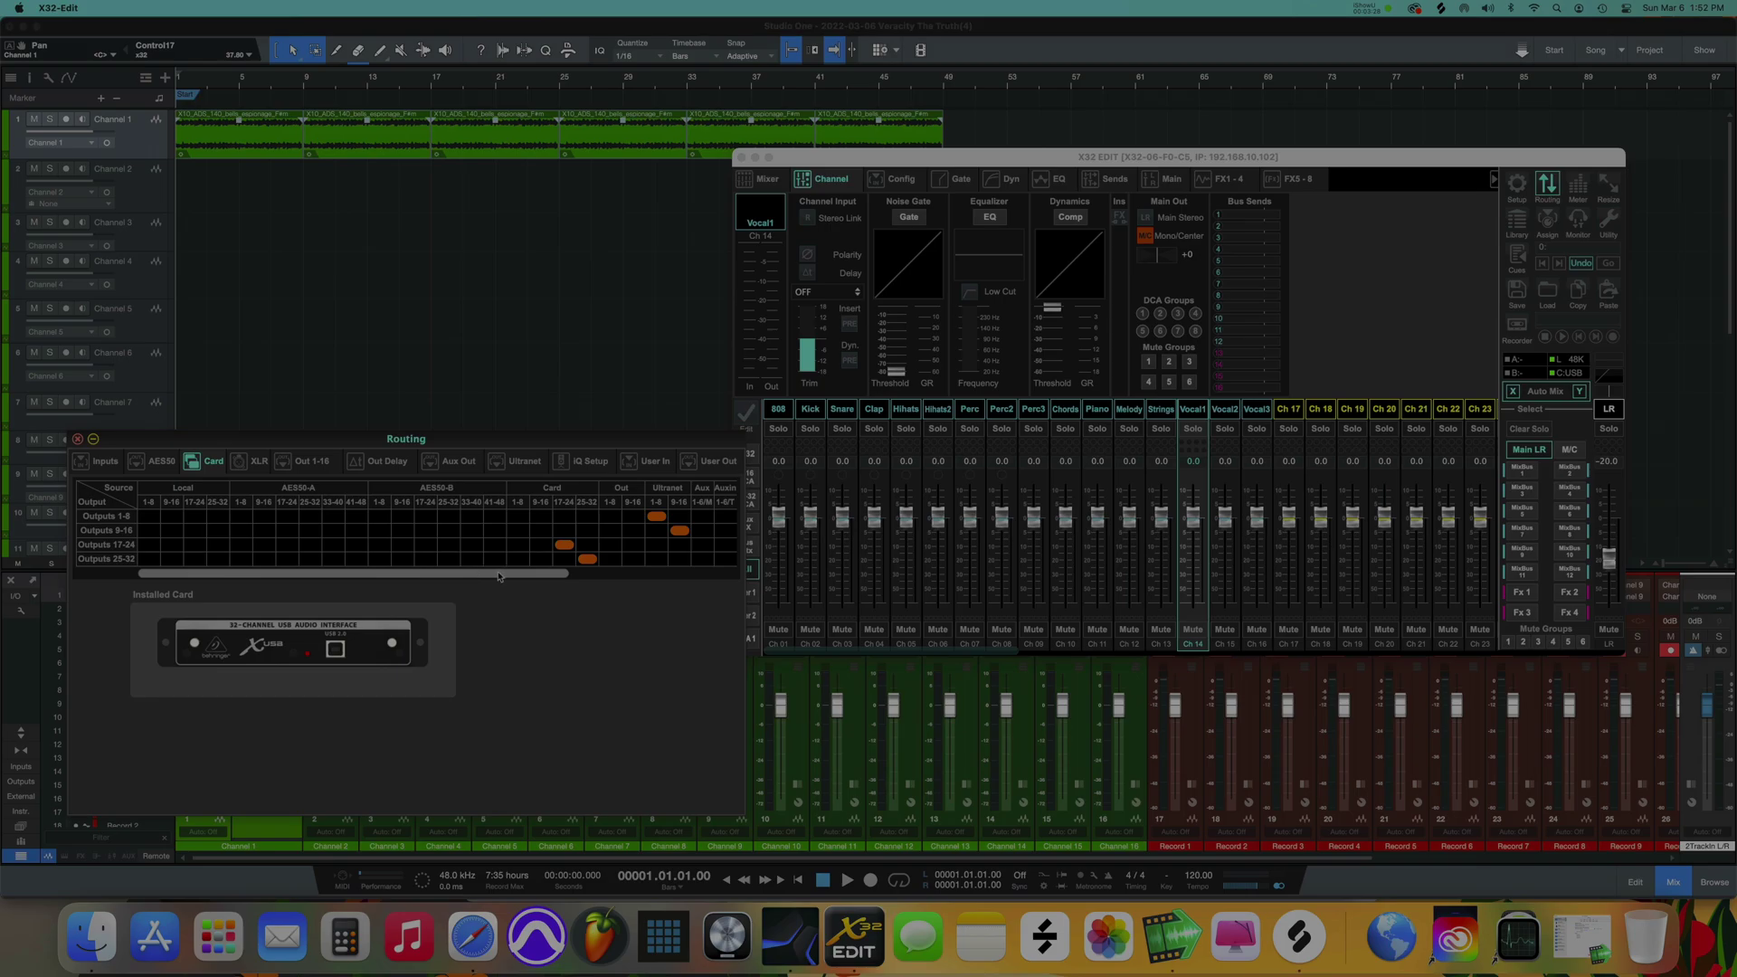
drag(498, 576, 551, 572)
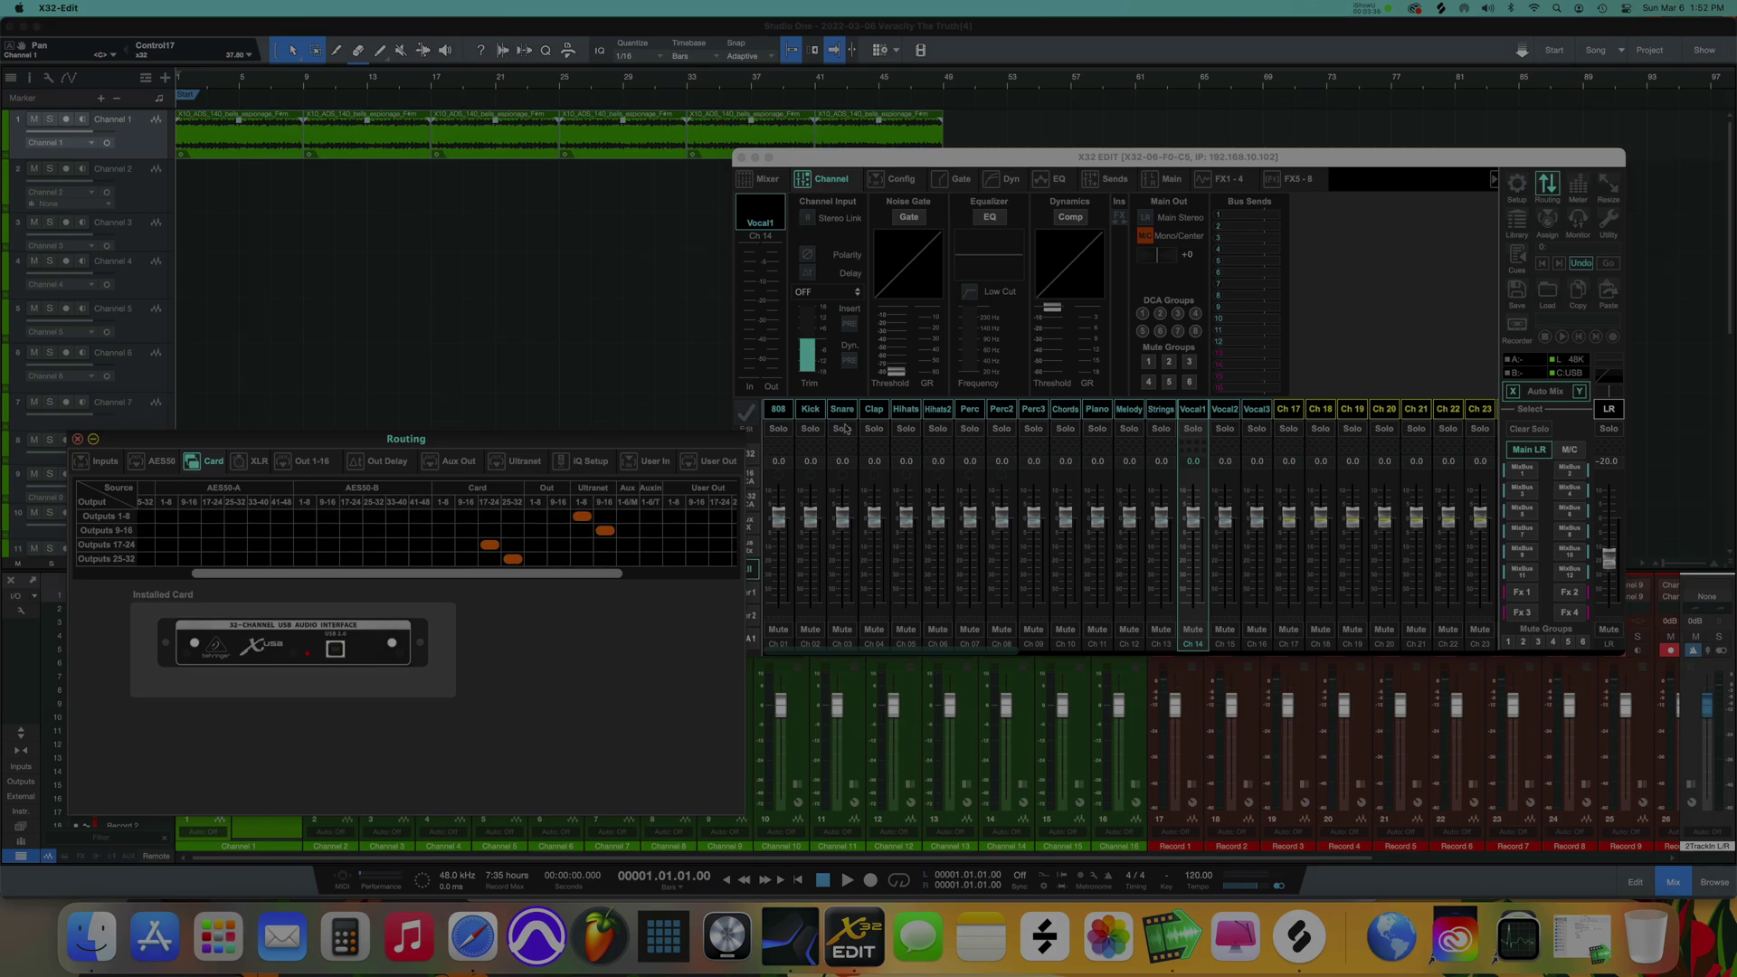
click(1000, 225)
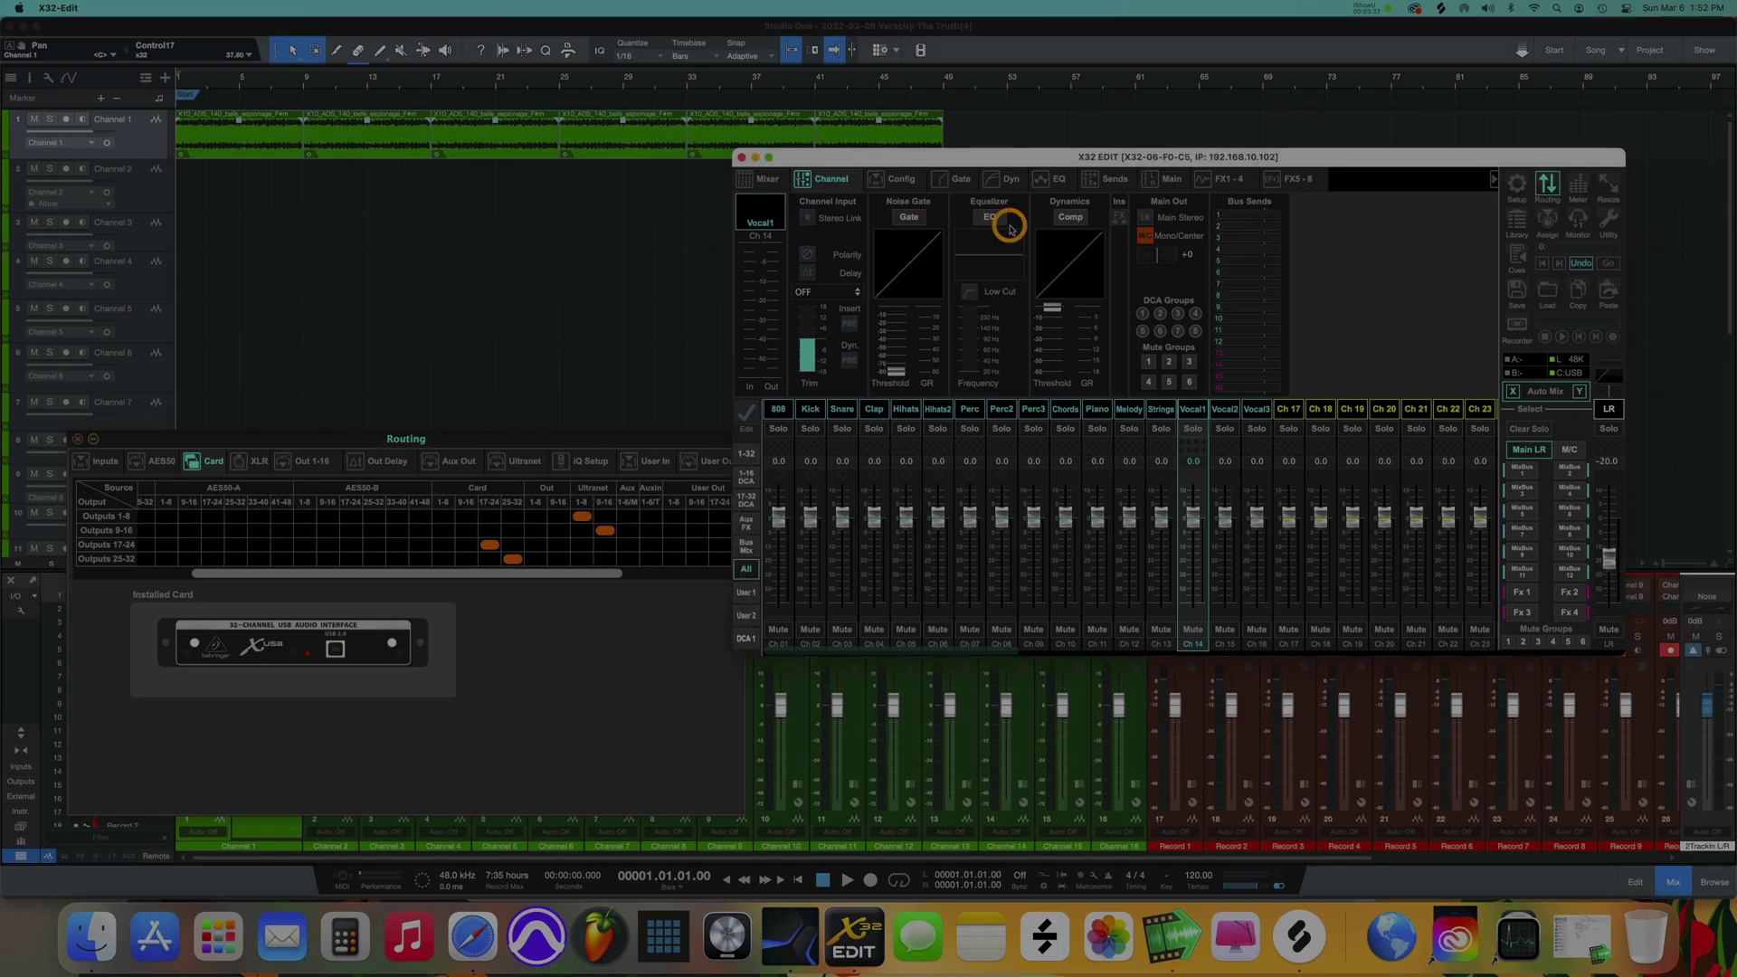
click(604, 517)
click(581, 517)
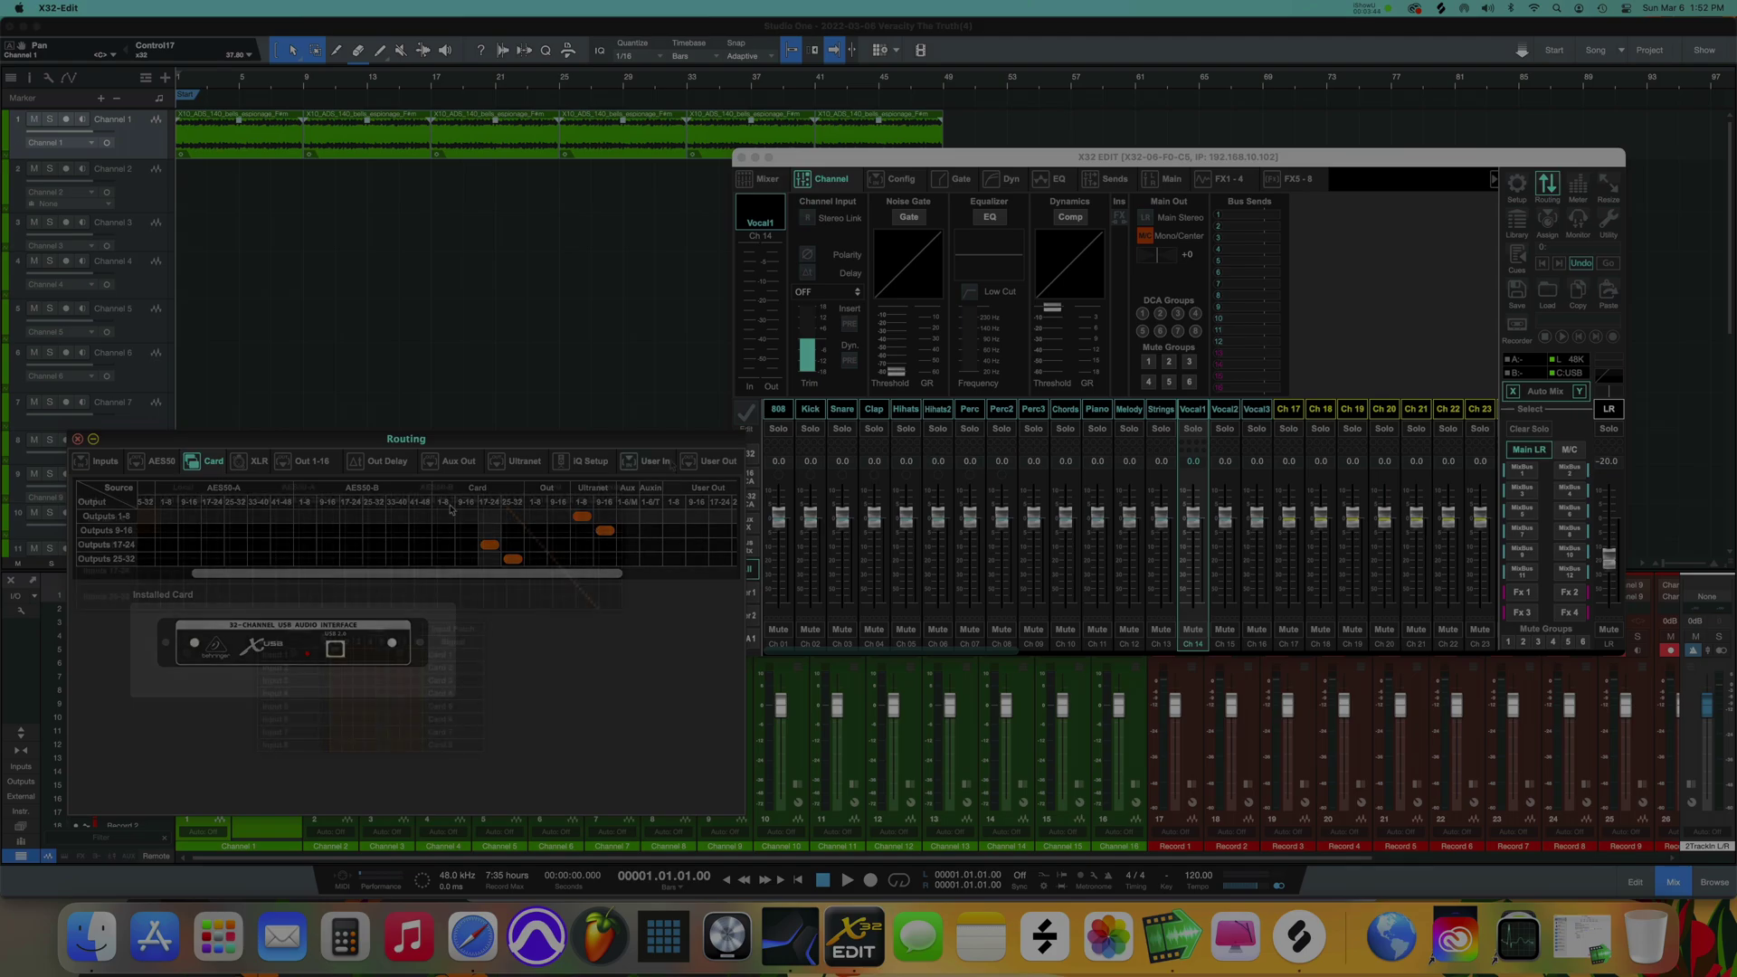
click(655, 462)
click(736, 469)
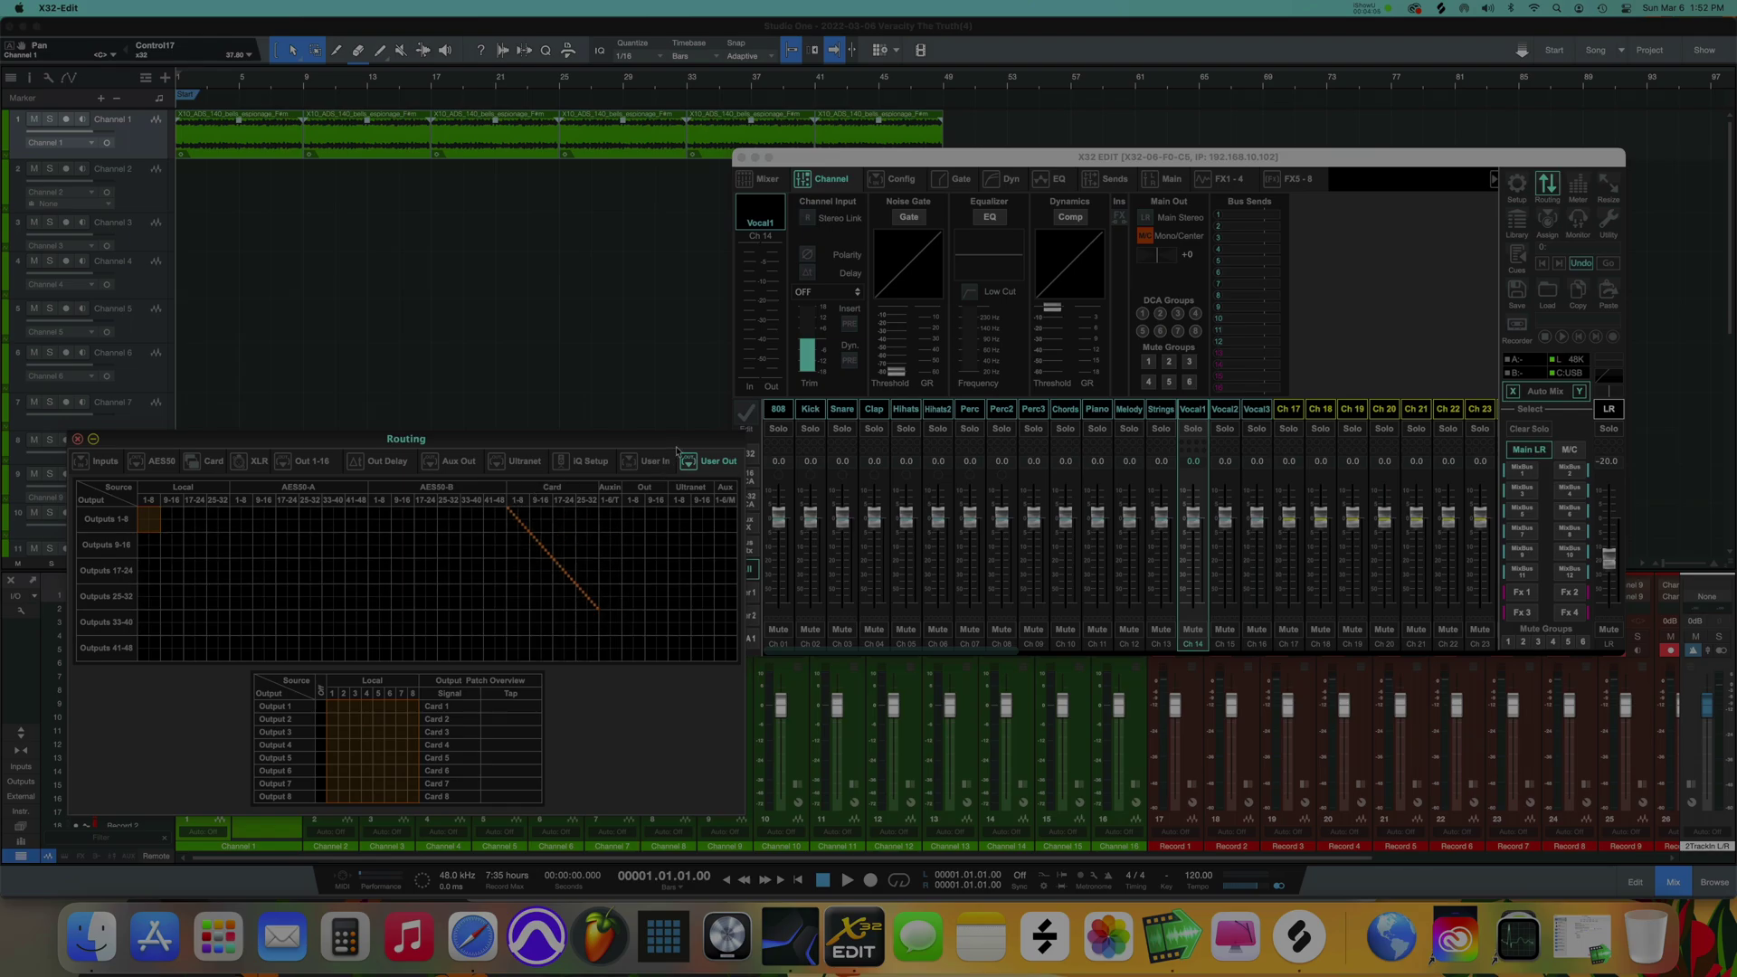
Step: Cycle through User In, Aux, delay, 1-16, XLR, Card and AES50 output pages, ending on Card
click(644, 461)
click(458, 461)
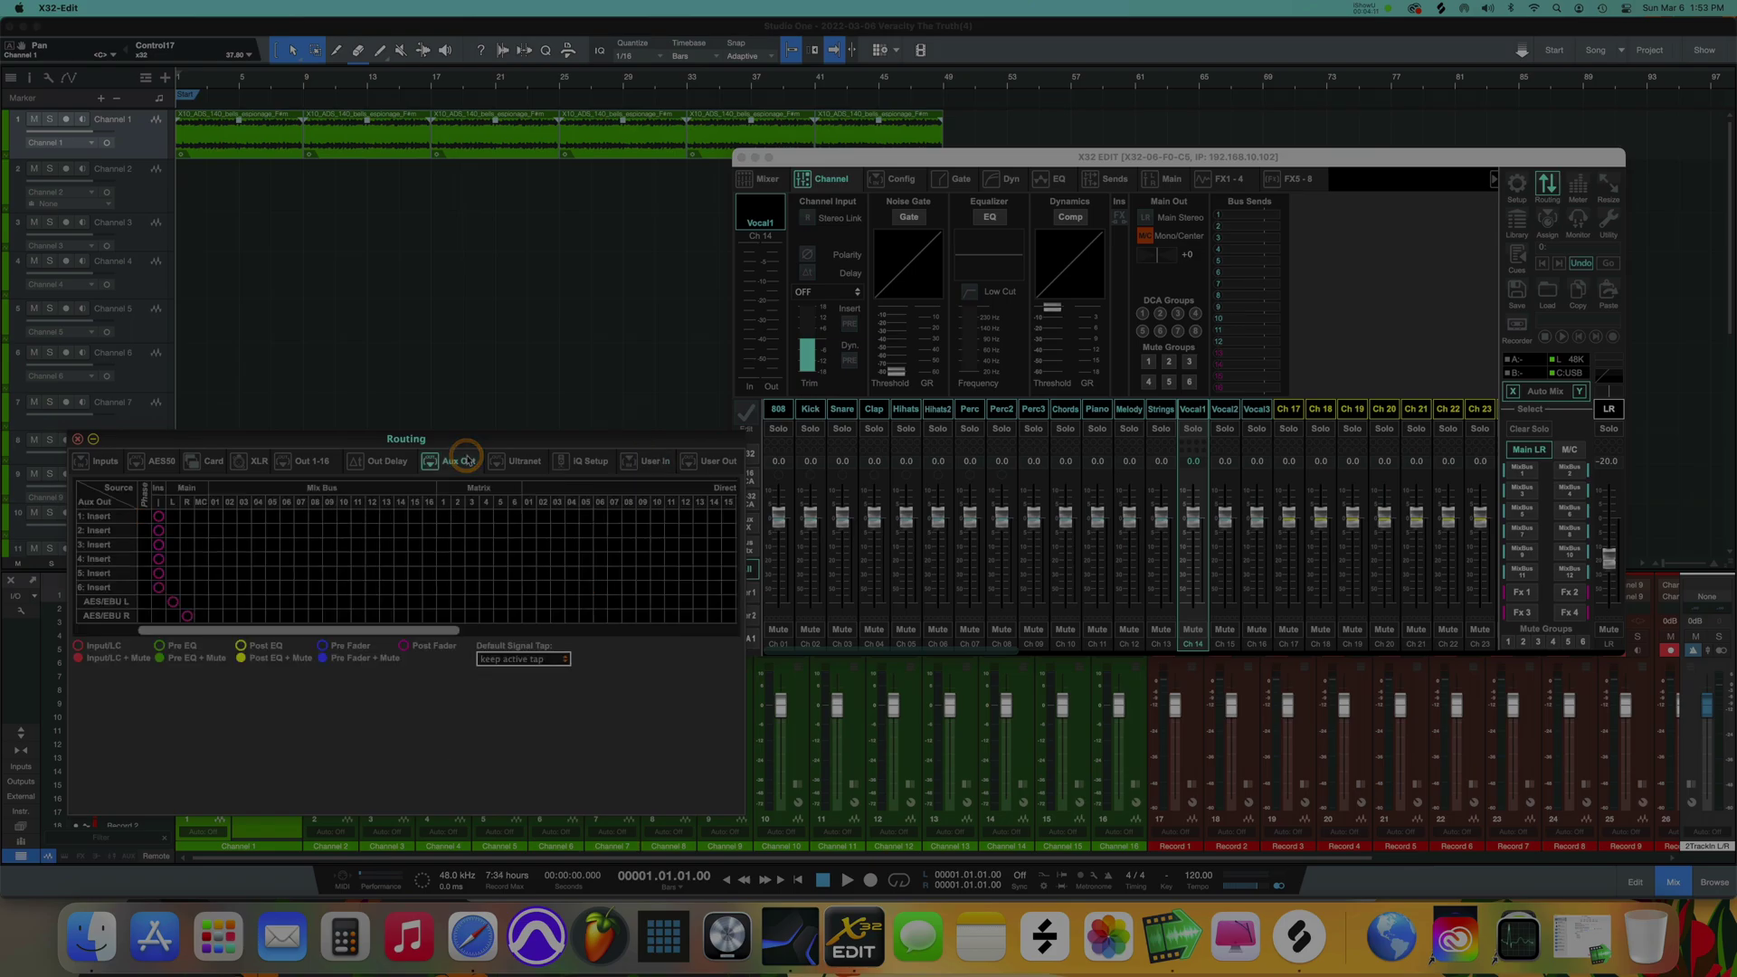
click(401, 463)
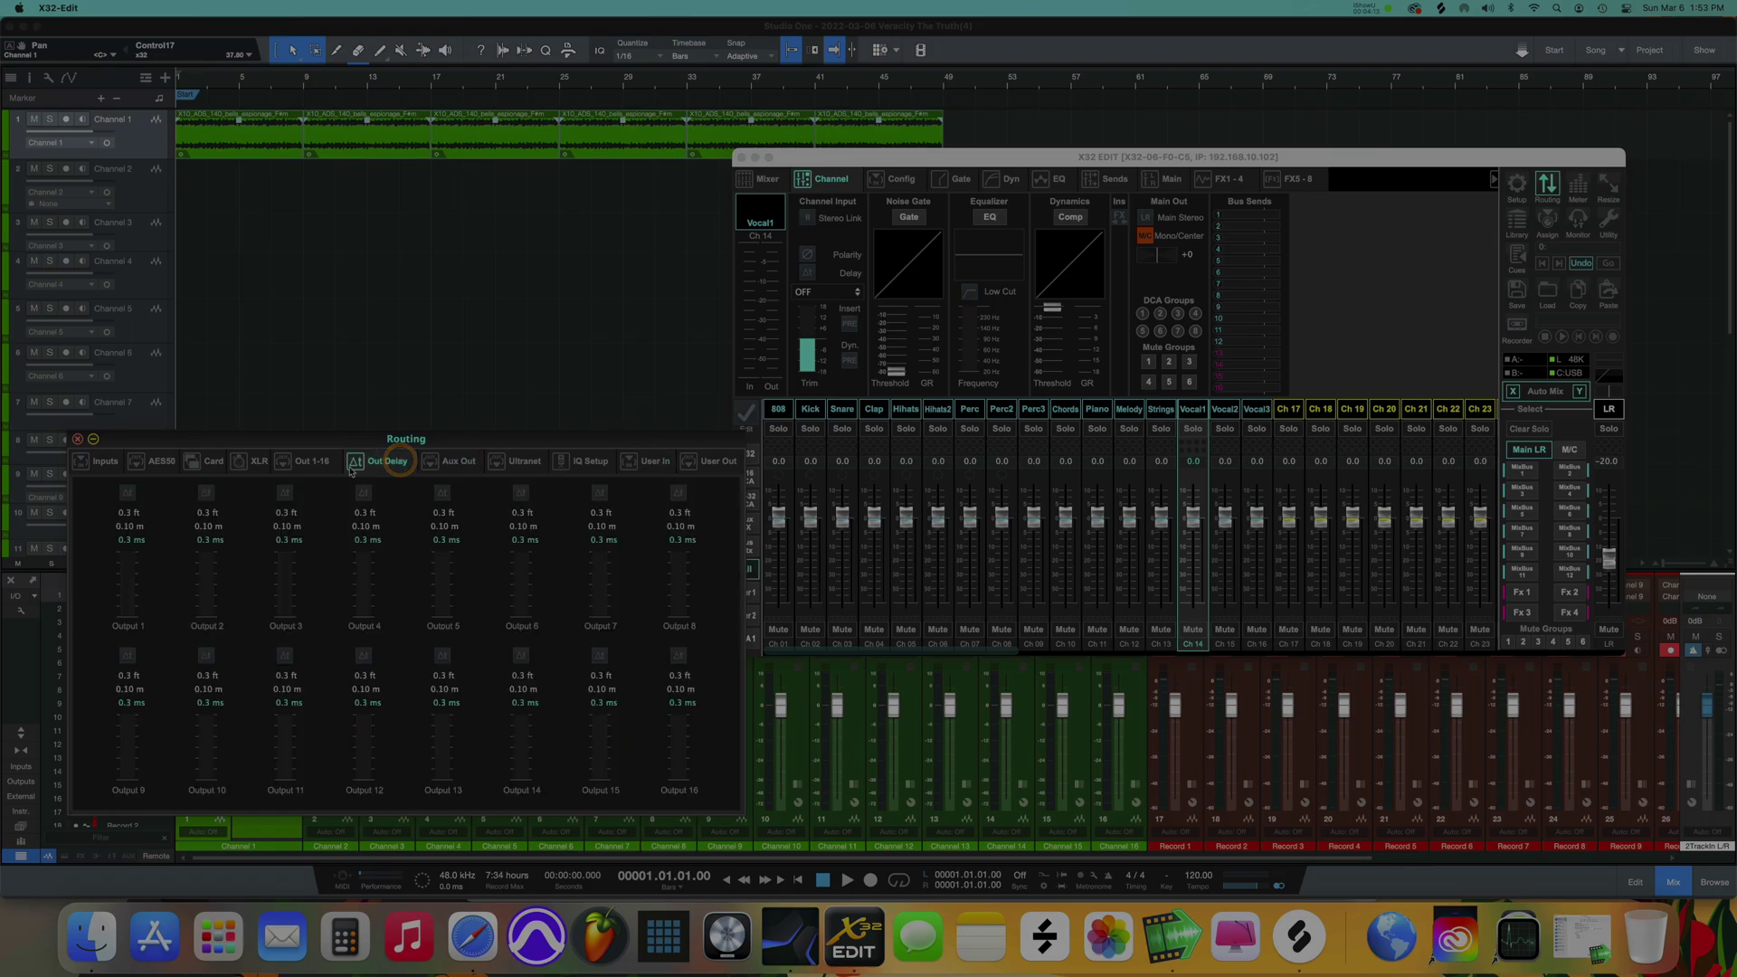
click(314, 460)
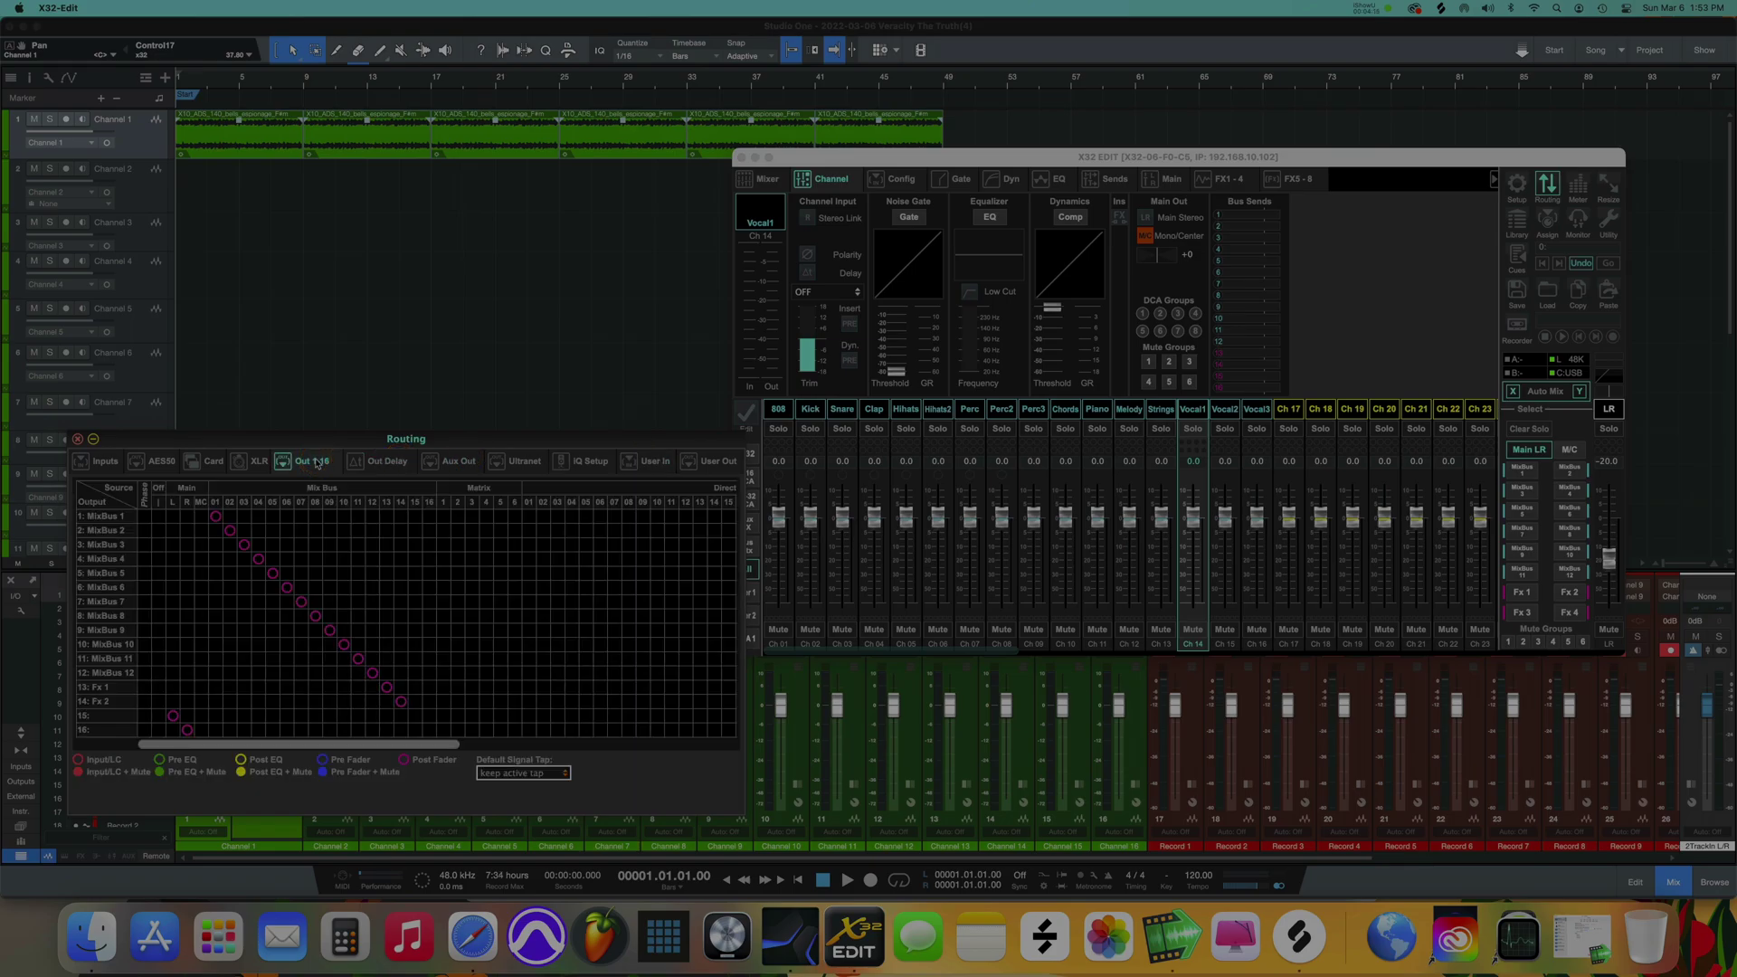
click(253, 465)
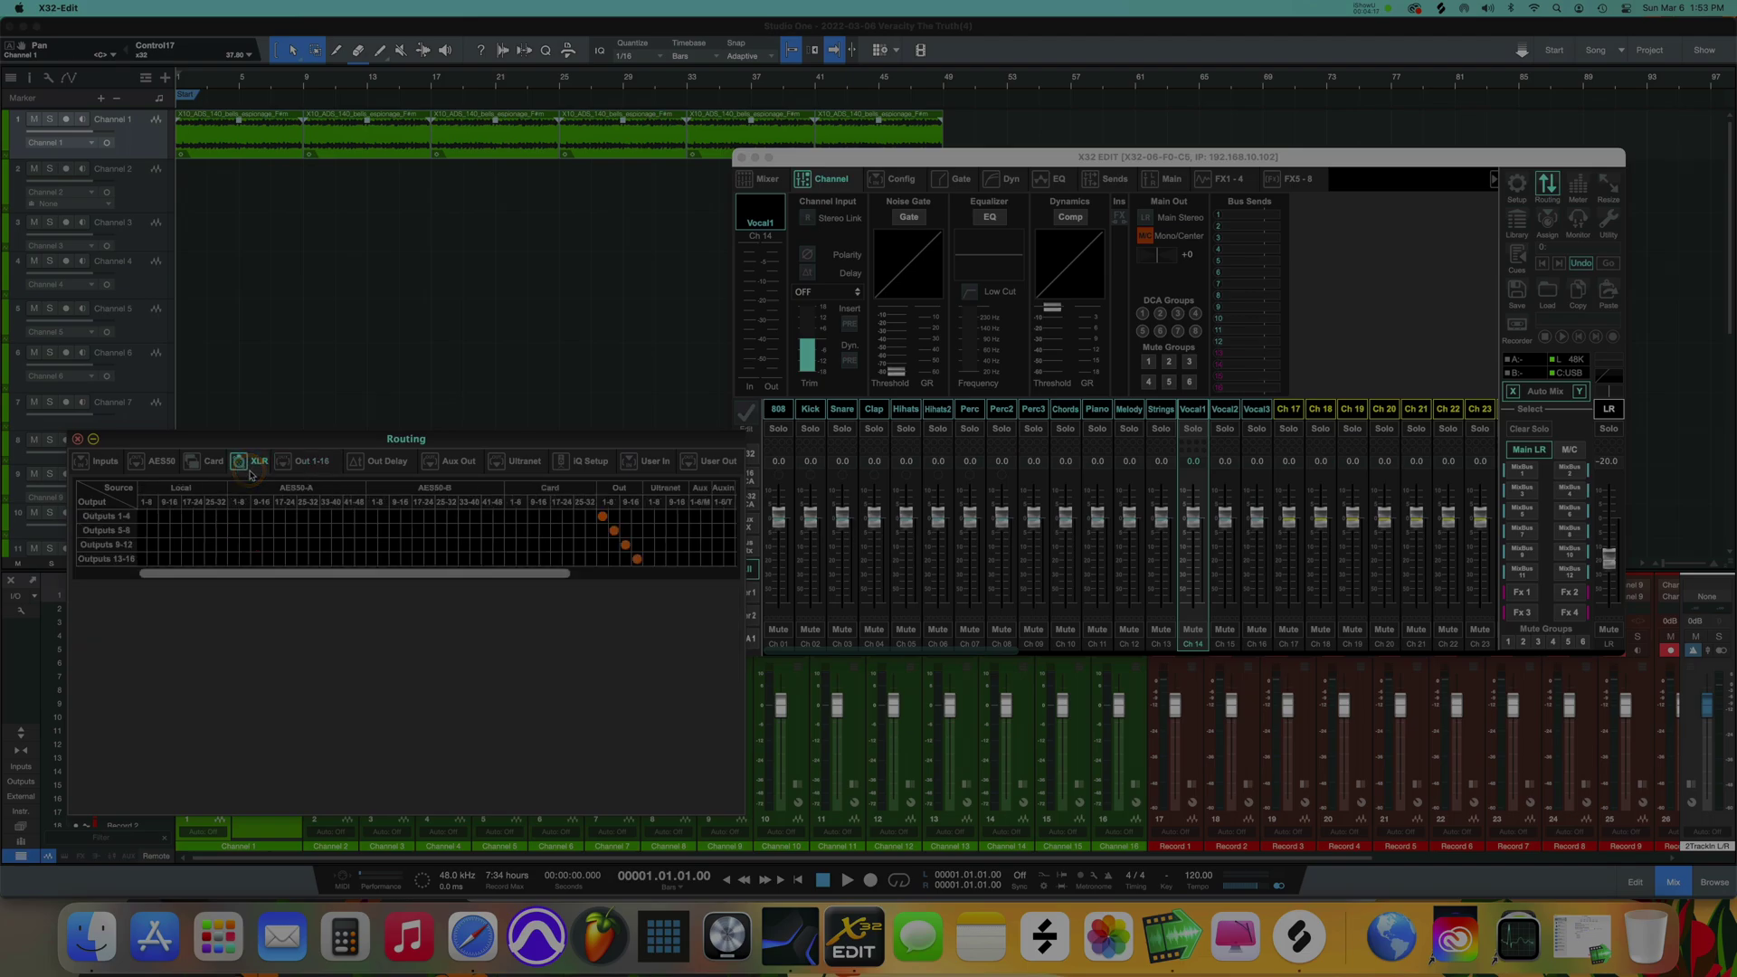
click(215, 463)
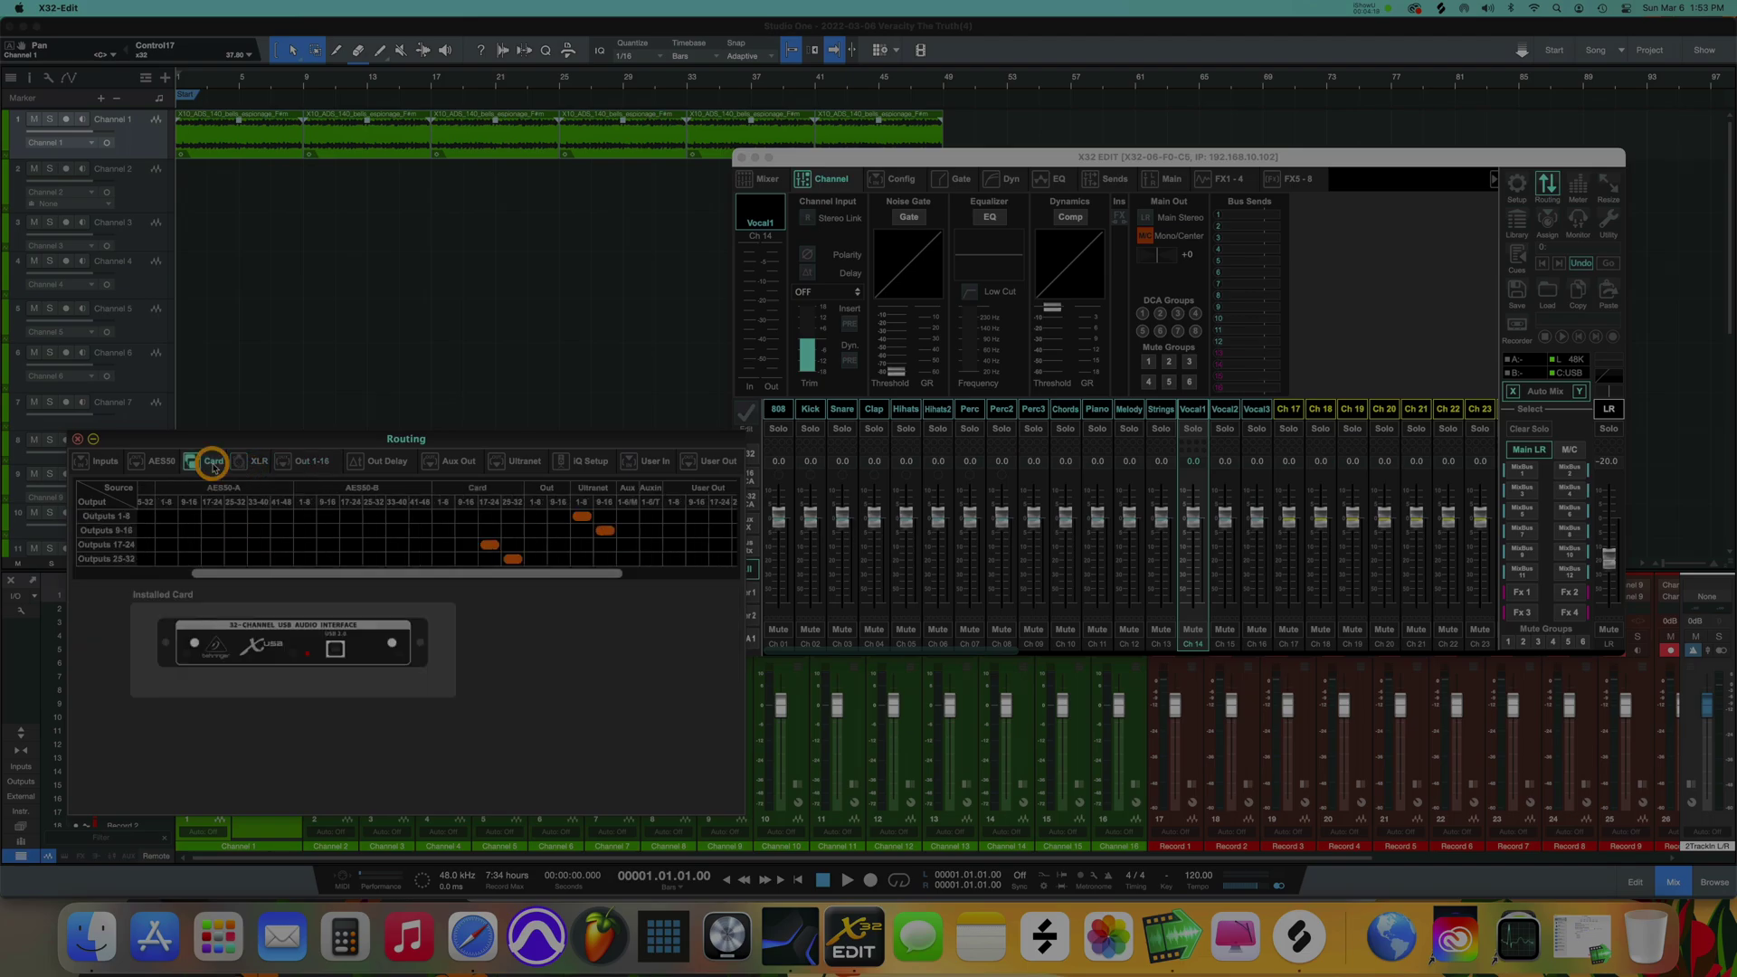
click(170, 463)
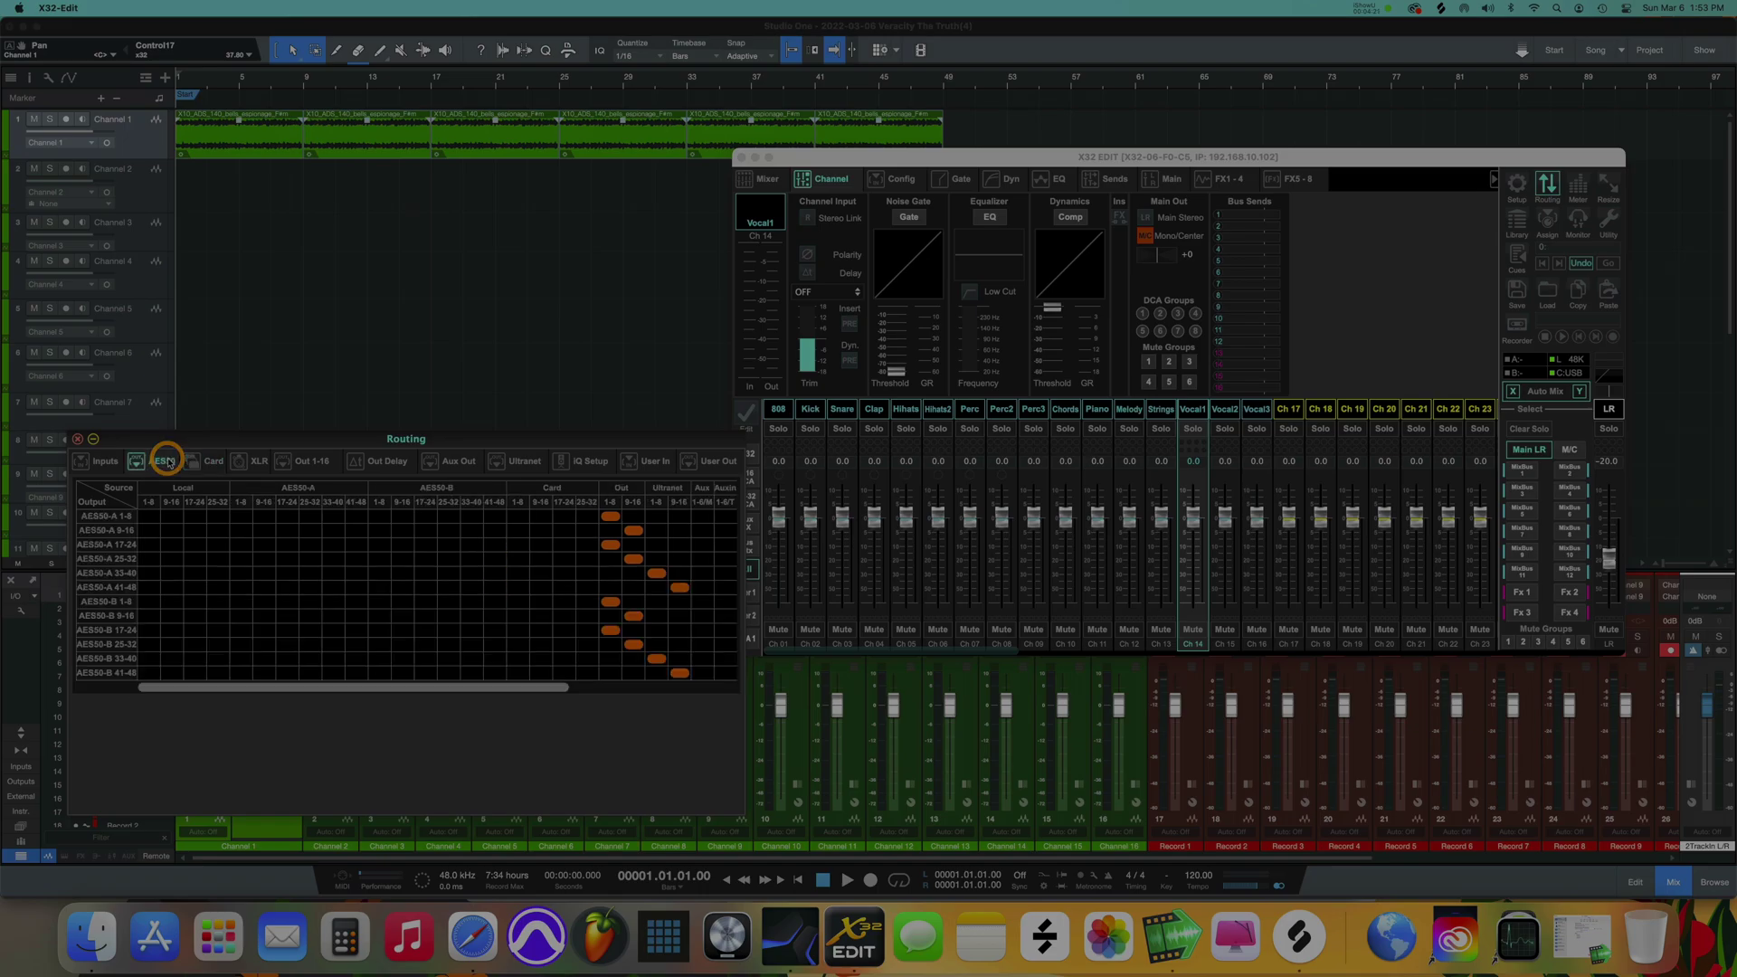
click(217, 465)
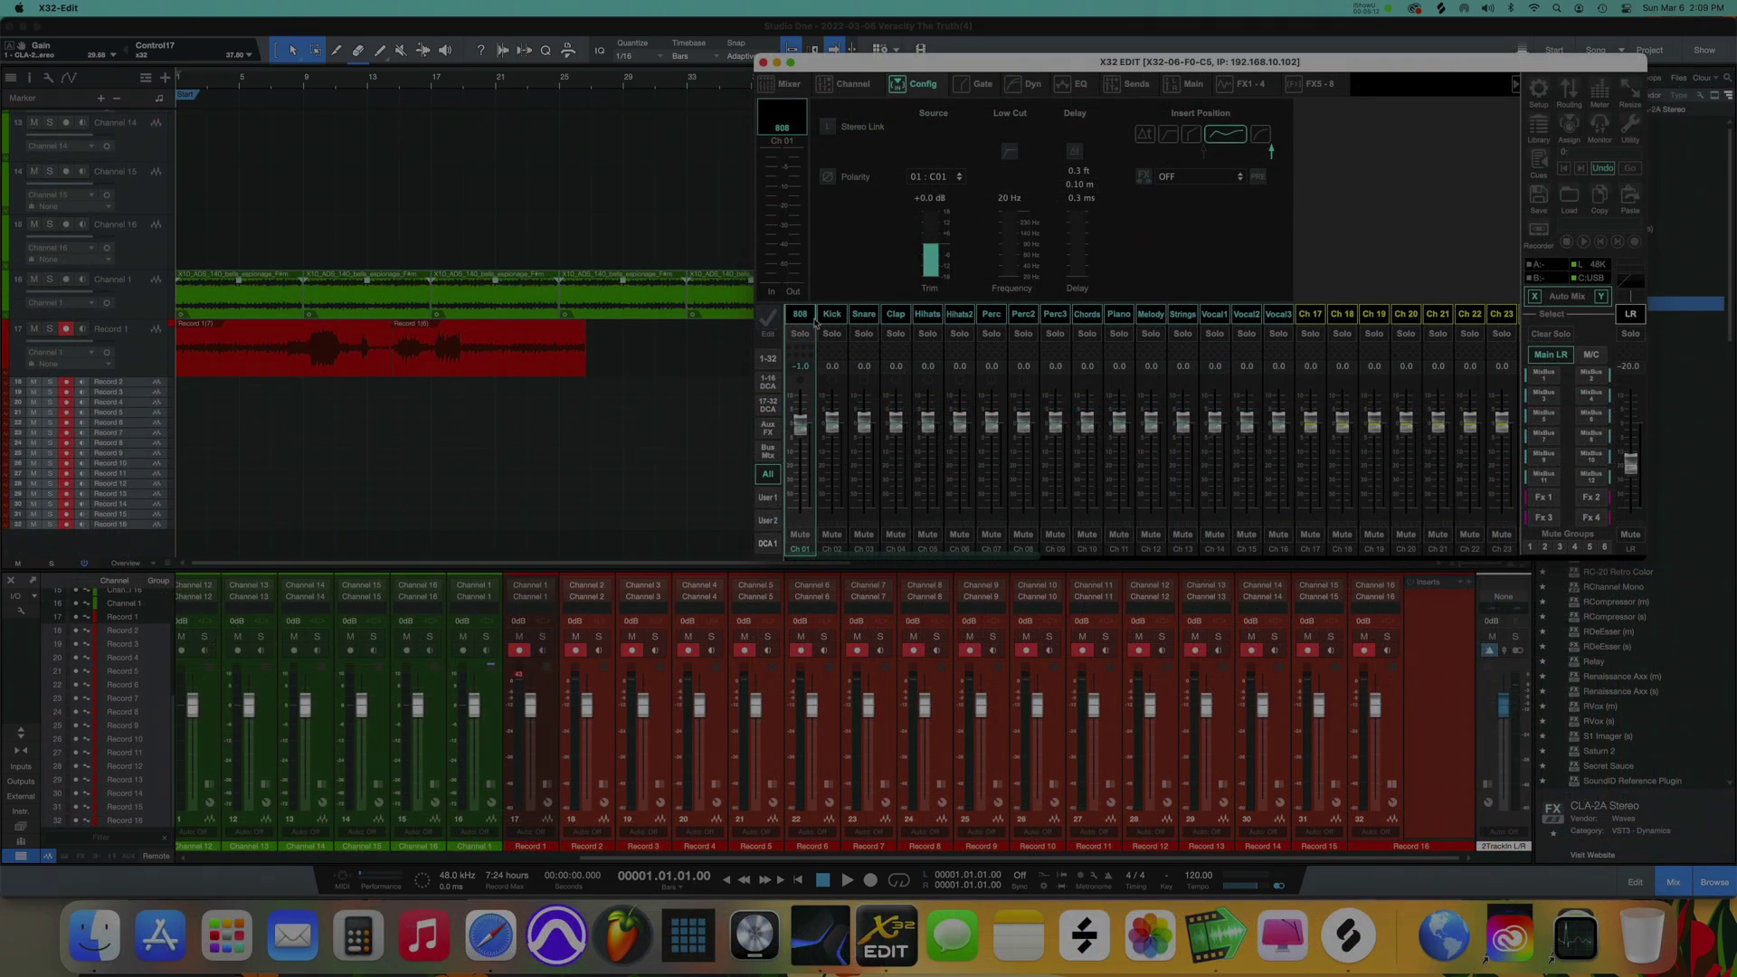
Step: Assign the 808 channel's main output to mono/centre and remove it from the LR stereo bus
click(864, 314)
click(800, 314)
click(1182, 85)
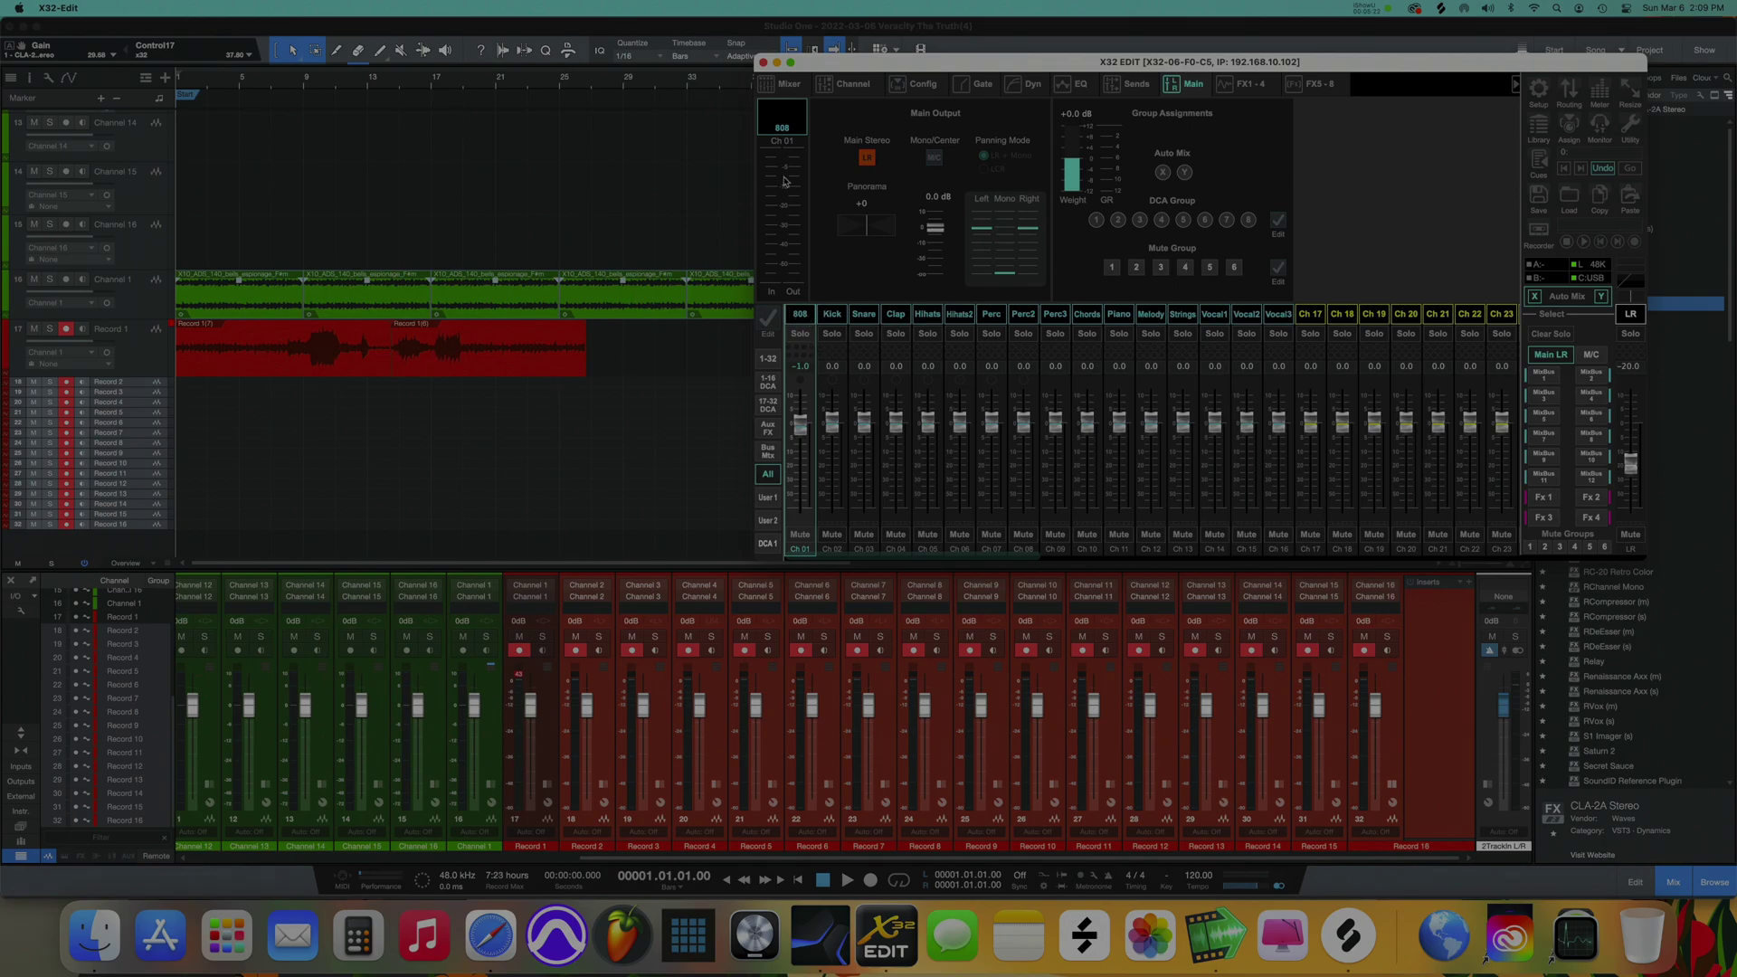
click(932, 159)
click(867, 159)
Step: Check the main output assignment on Kick, Snare, Clap, Hihats, Hihats2, Perc and Perc2
click(832, 315)
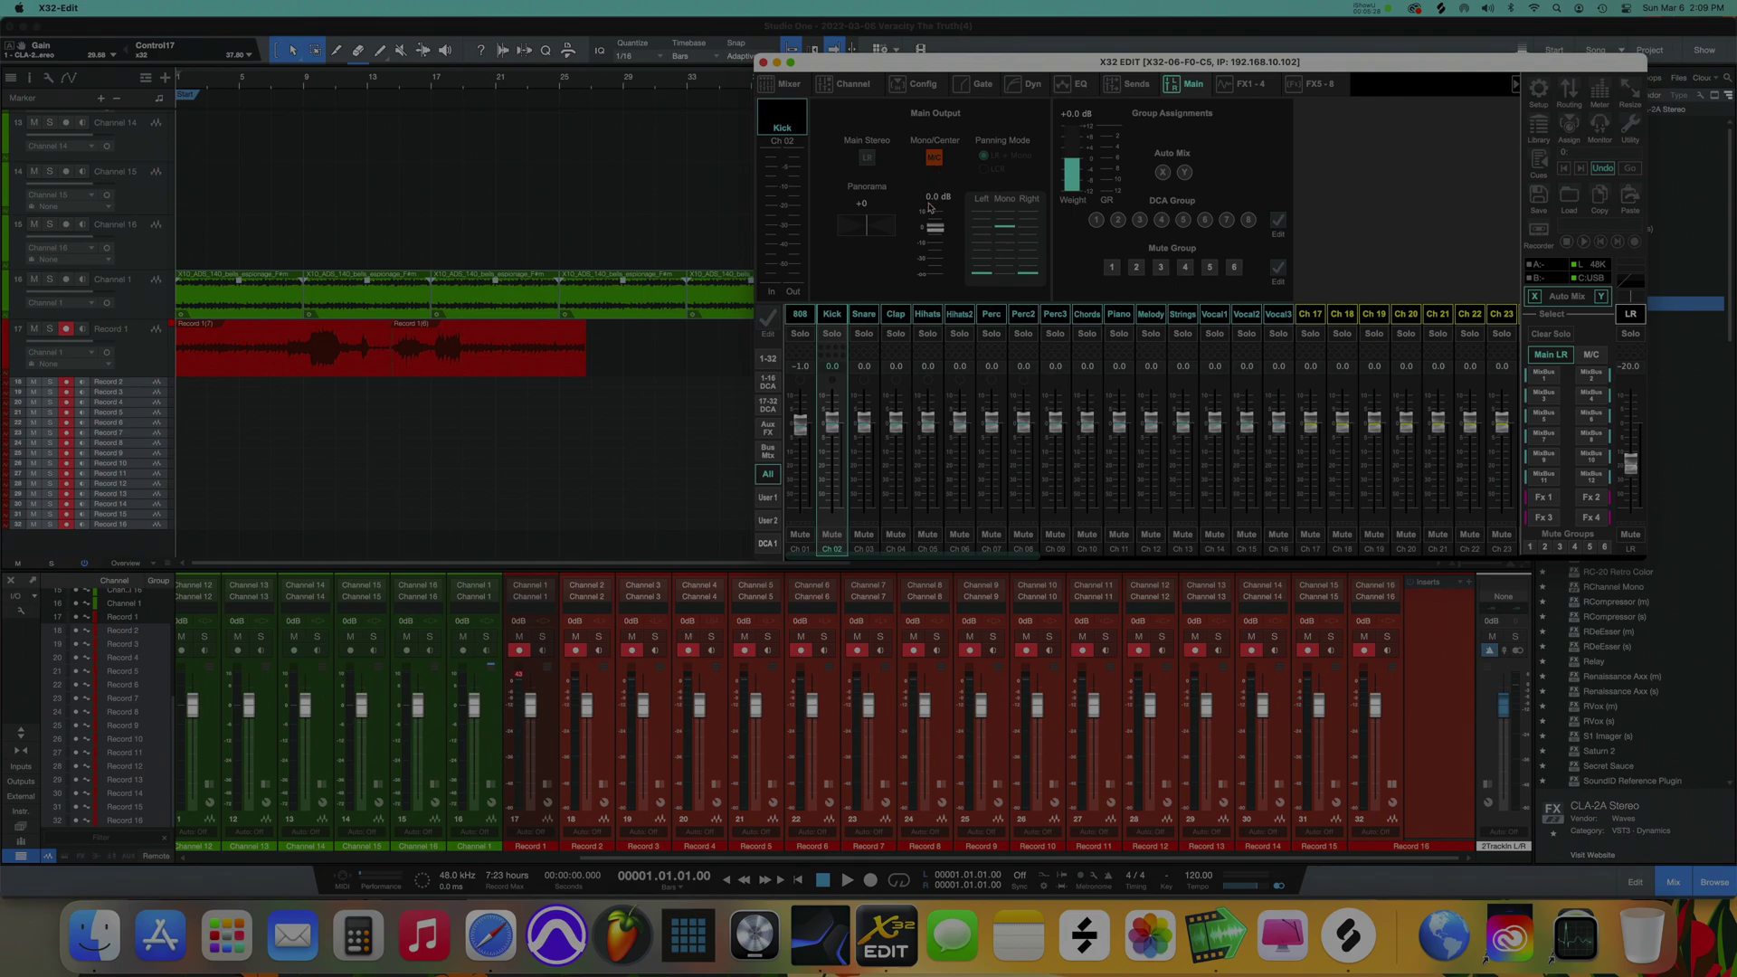
click(864, 314)
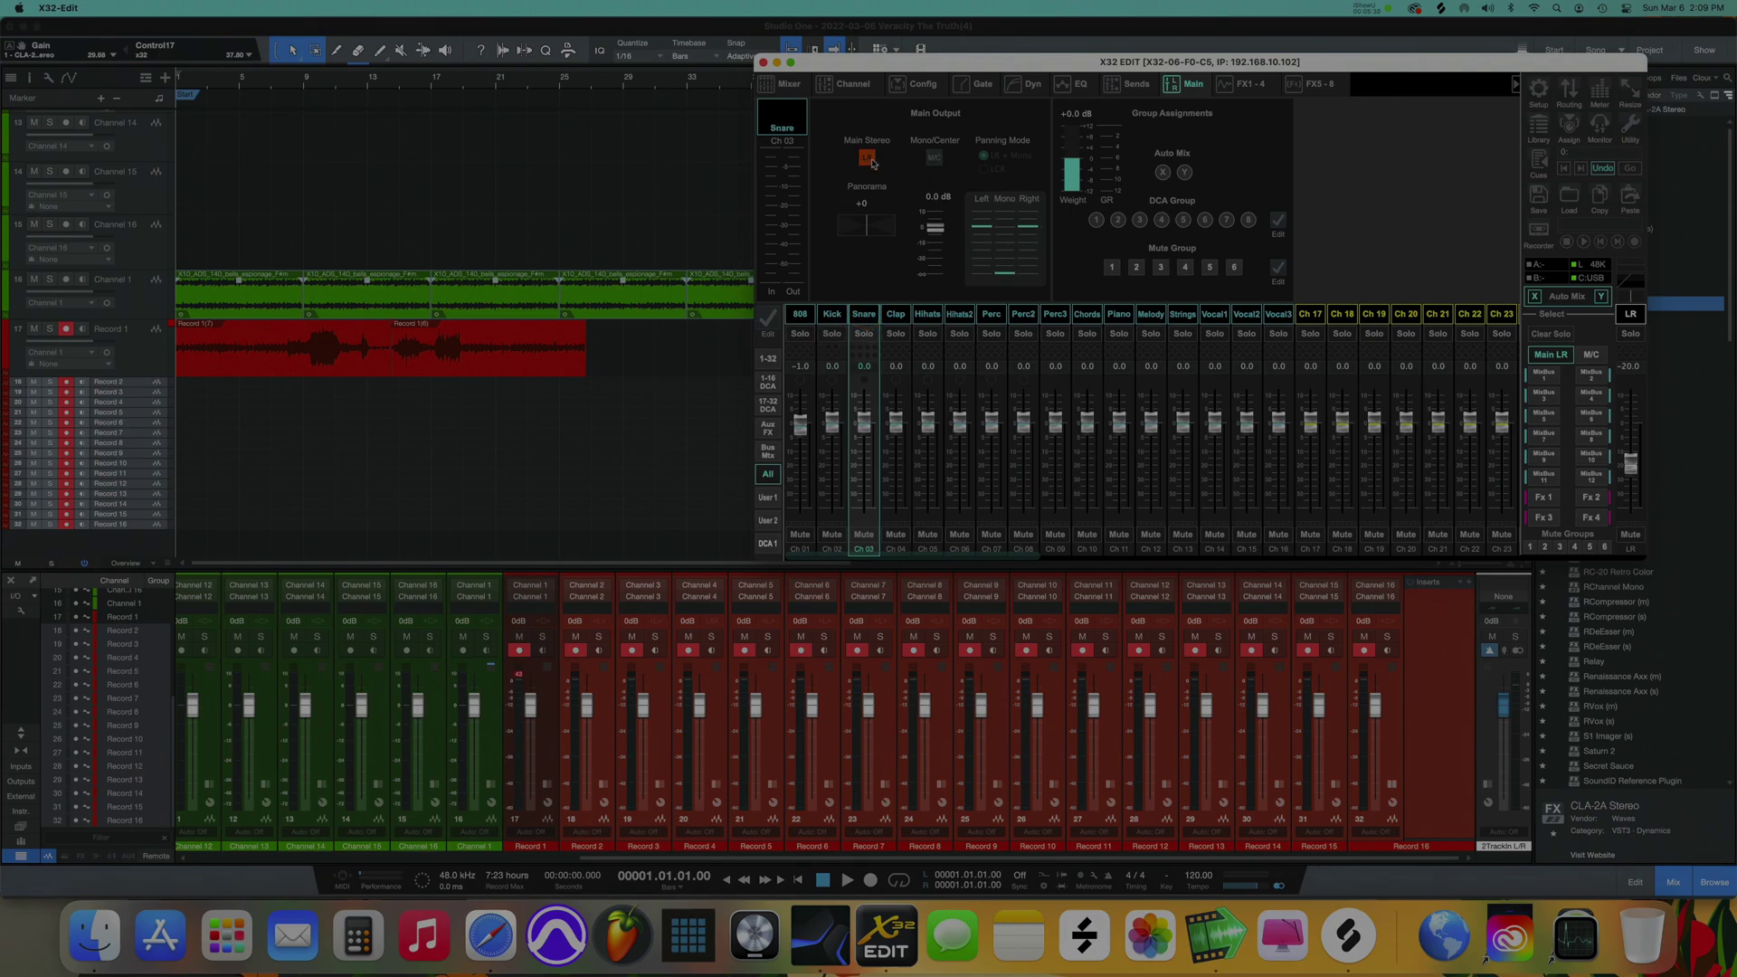
click(896, 315)
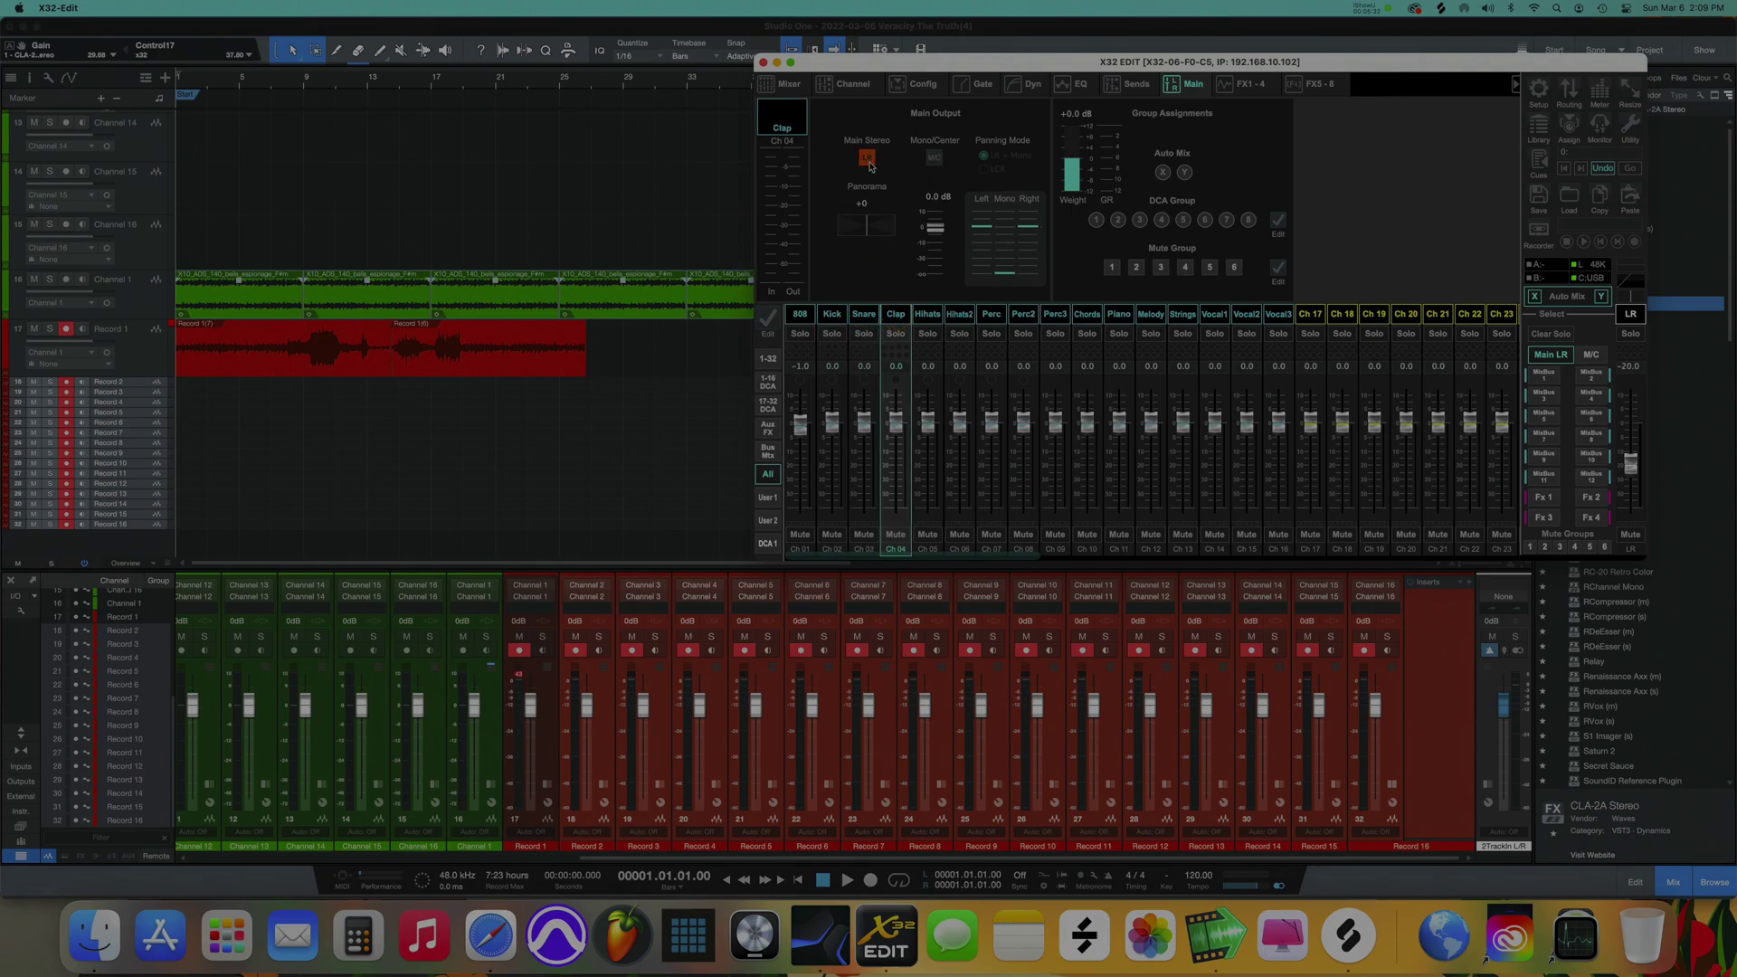
click(927, 314)
click(959, 314)
click(991, 314)
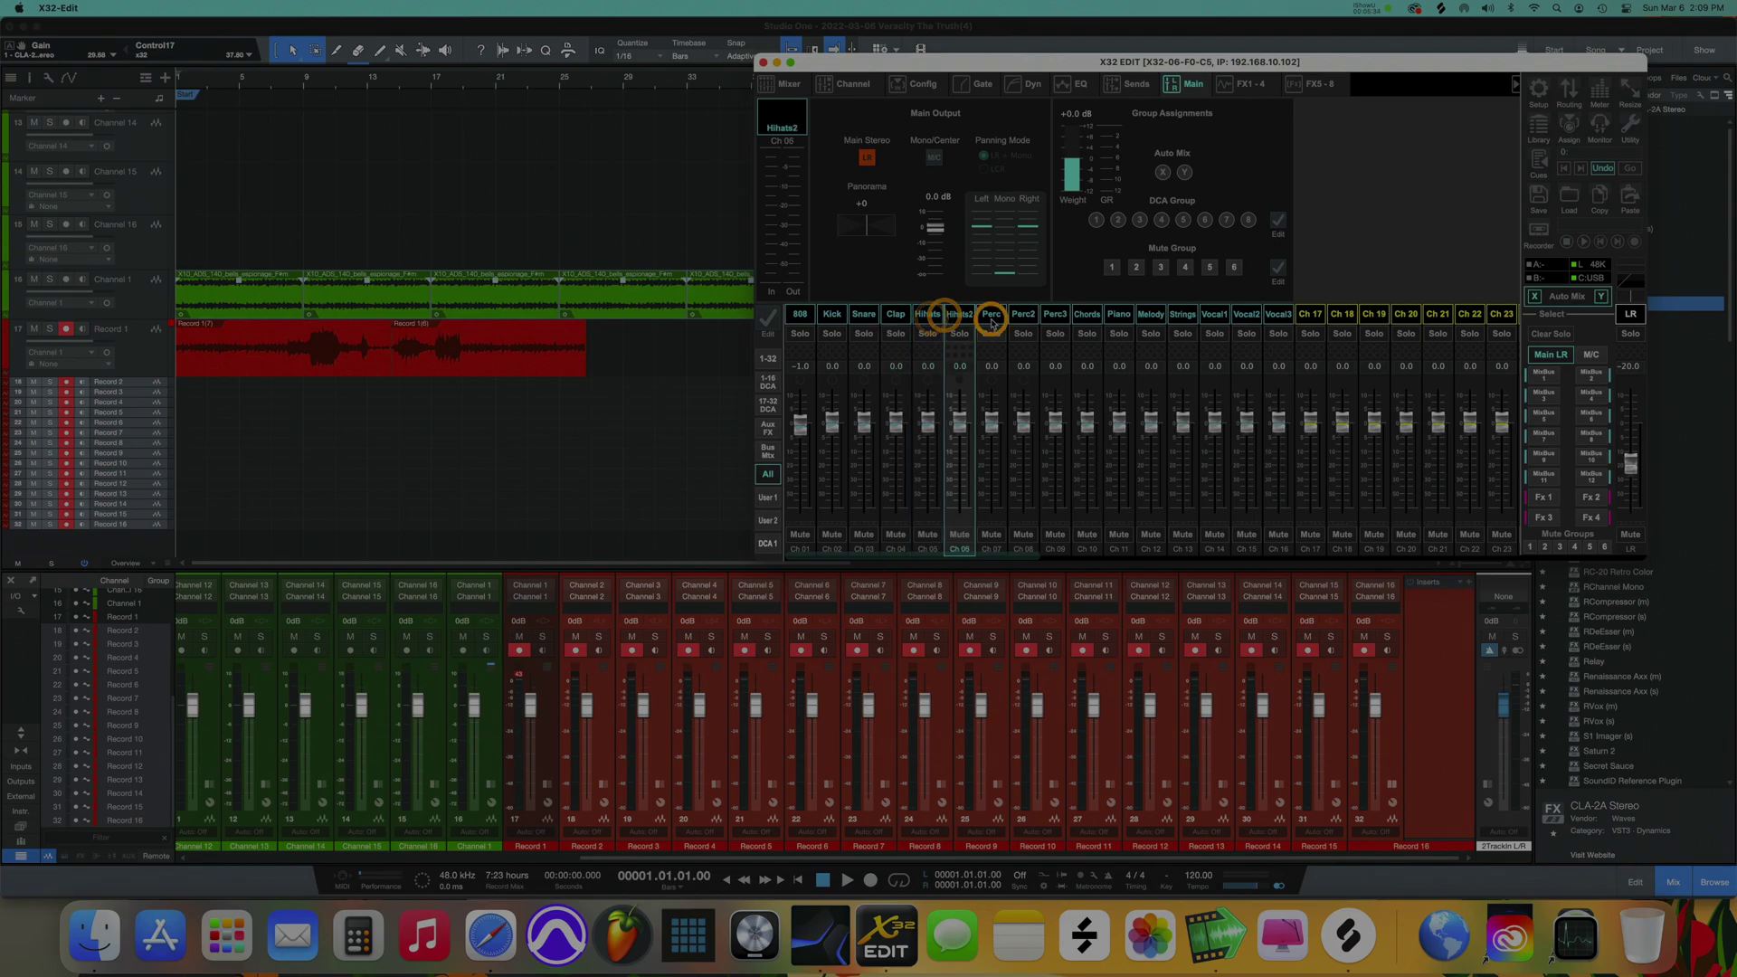
click(1021, 317)
click(832, 315)
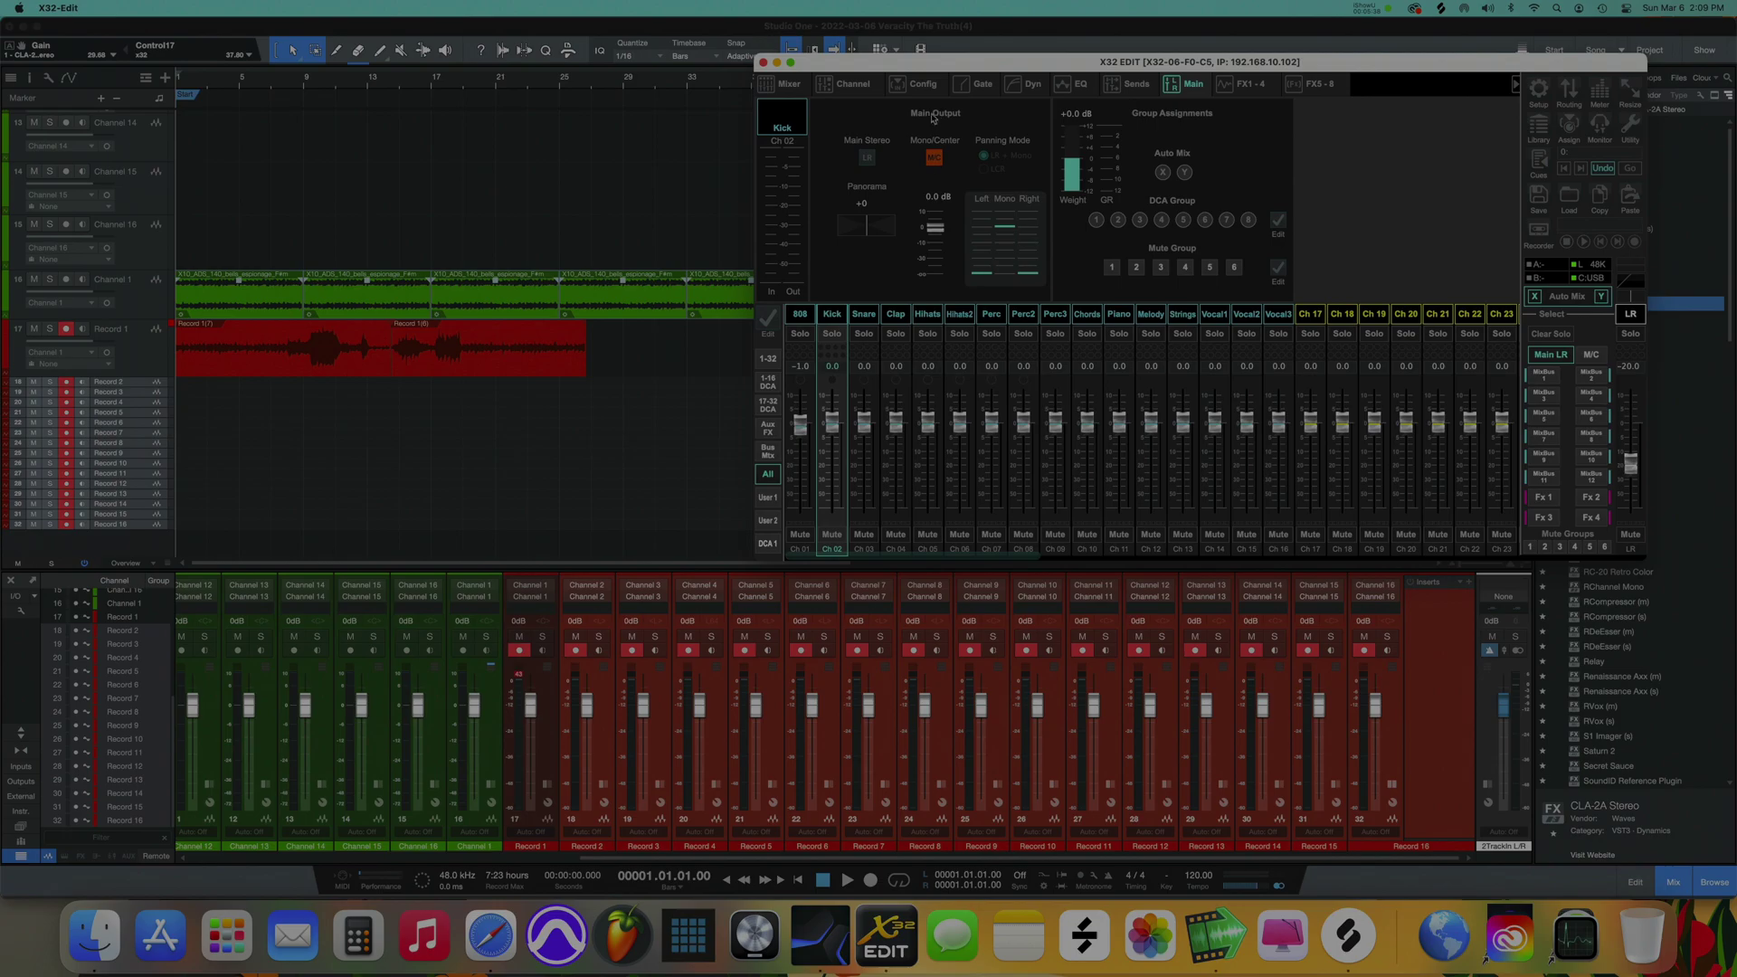
Step: Check the main output assignments of the Vocal1, Vocal2 and Vocal3 channels
click(1179, 82)
click(1246, 315)
click(1216, 313)
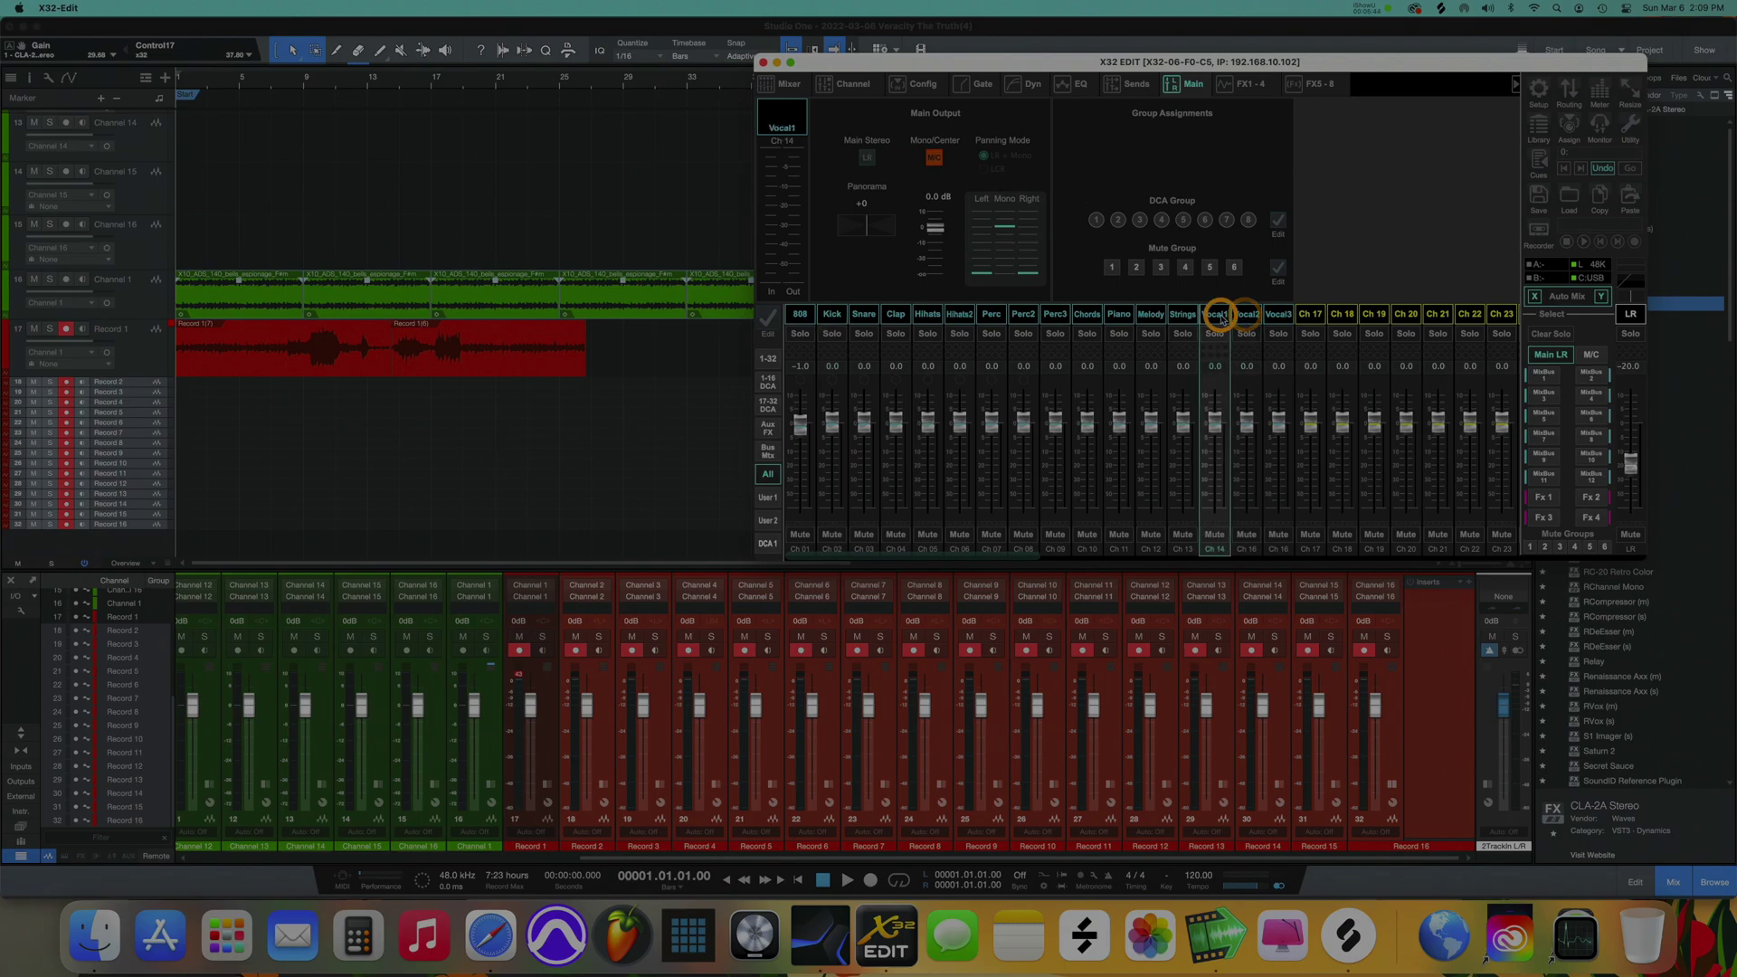
click(1259, 314)
click(1246, 314)
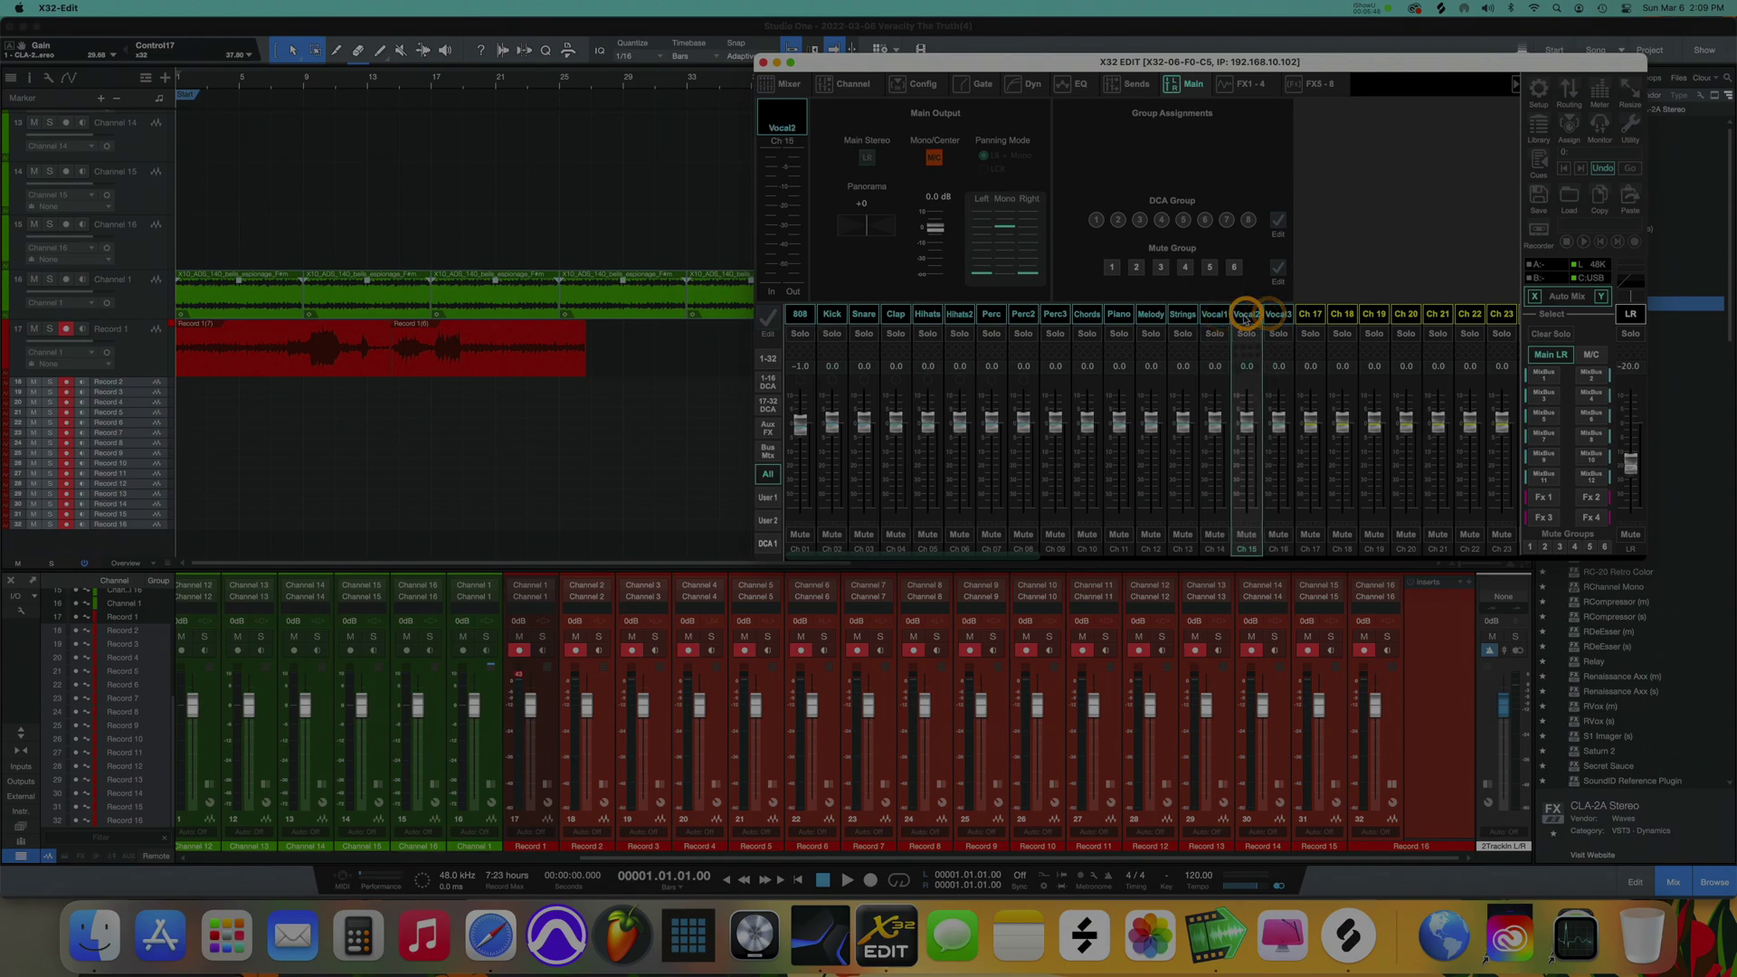
click(1221, 314)
click(1250, 315)
click(1266, 314)
click(1244, 314)
click(1214, 314)
Step: Check Strings, Melody, Perc3, Hihats2 and Snare, then return to Studio One
click(1178, 314)
click(1150, 314)
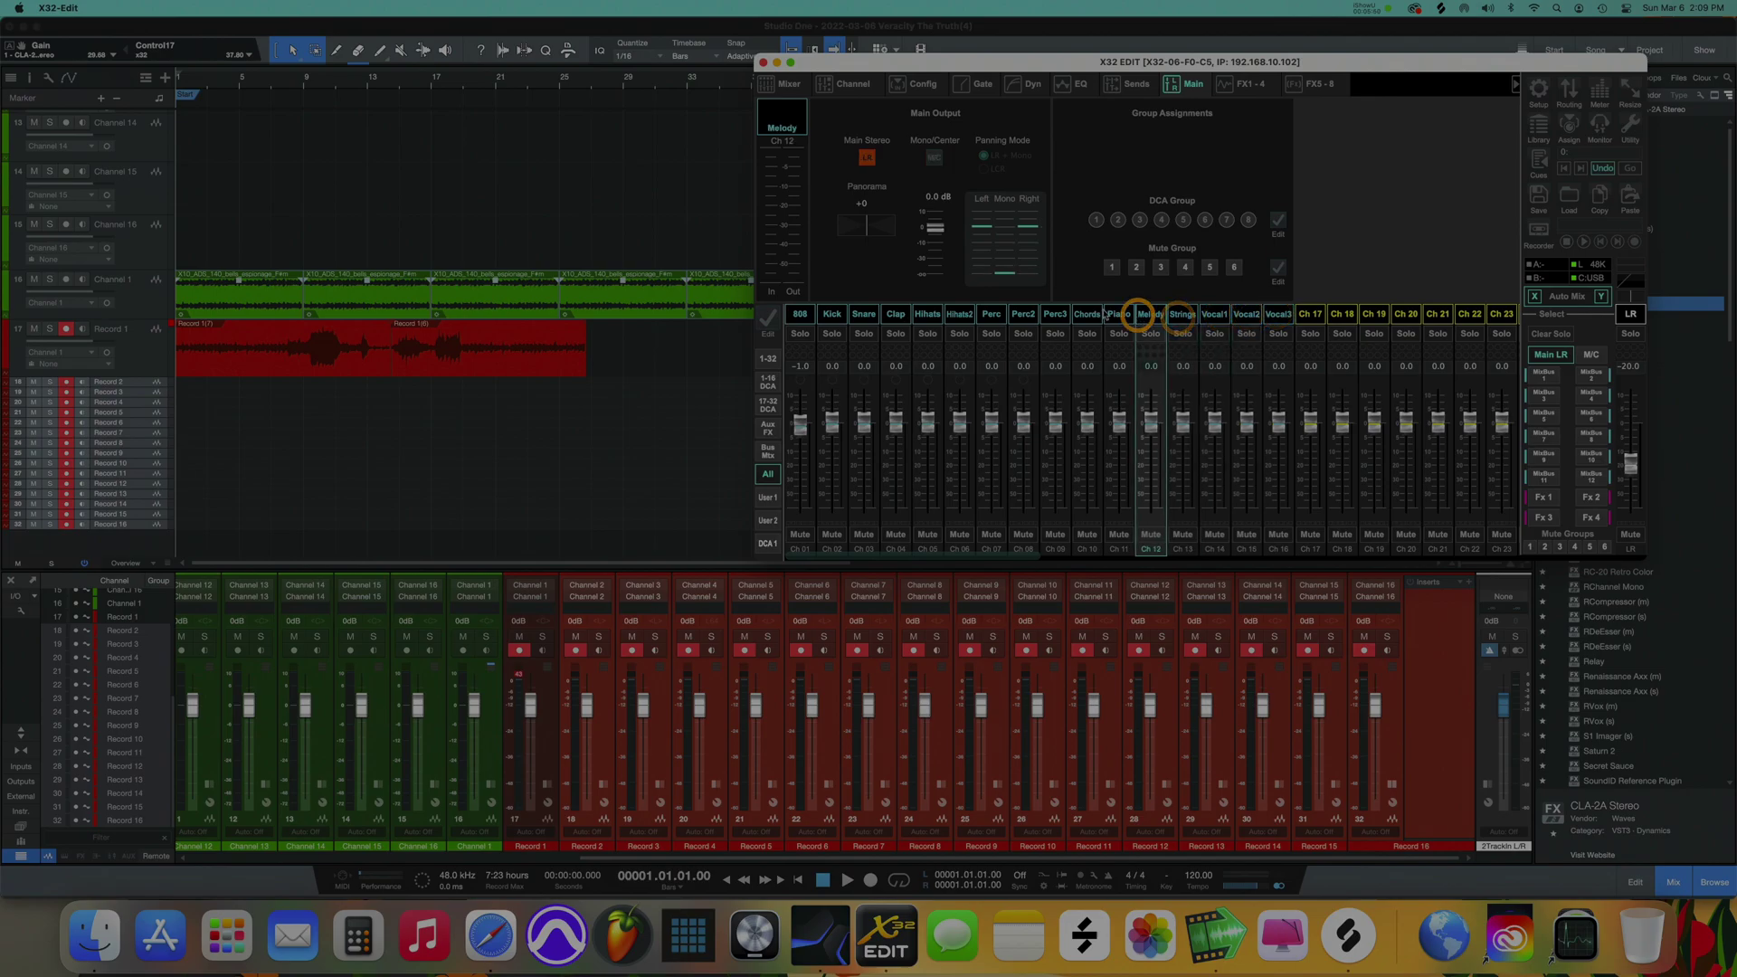
click(1054, 314)
click(957, 314)
click(866, 314)
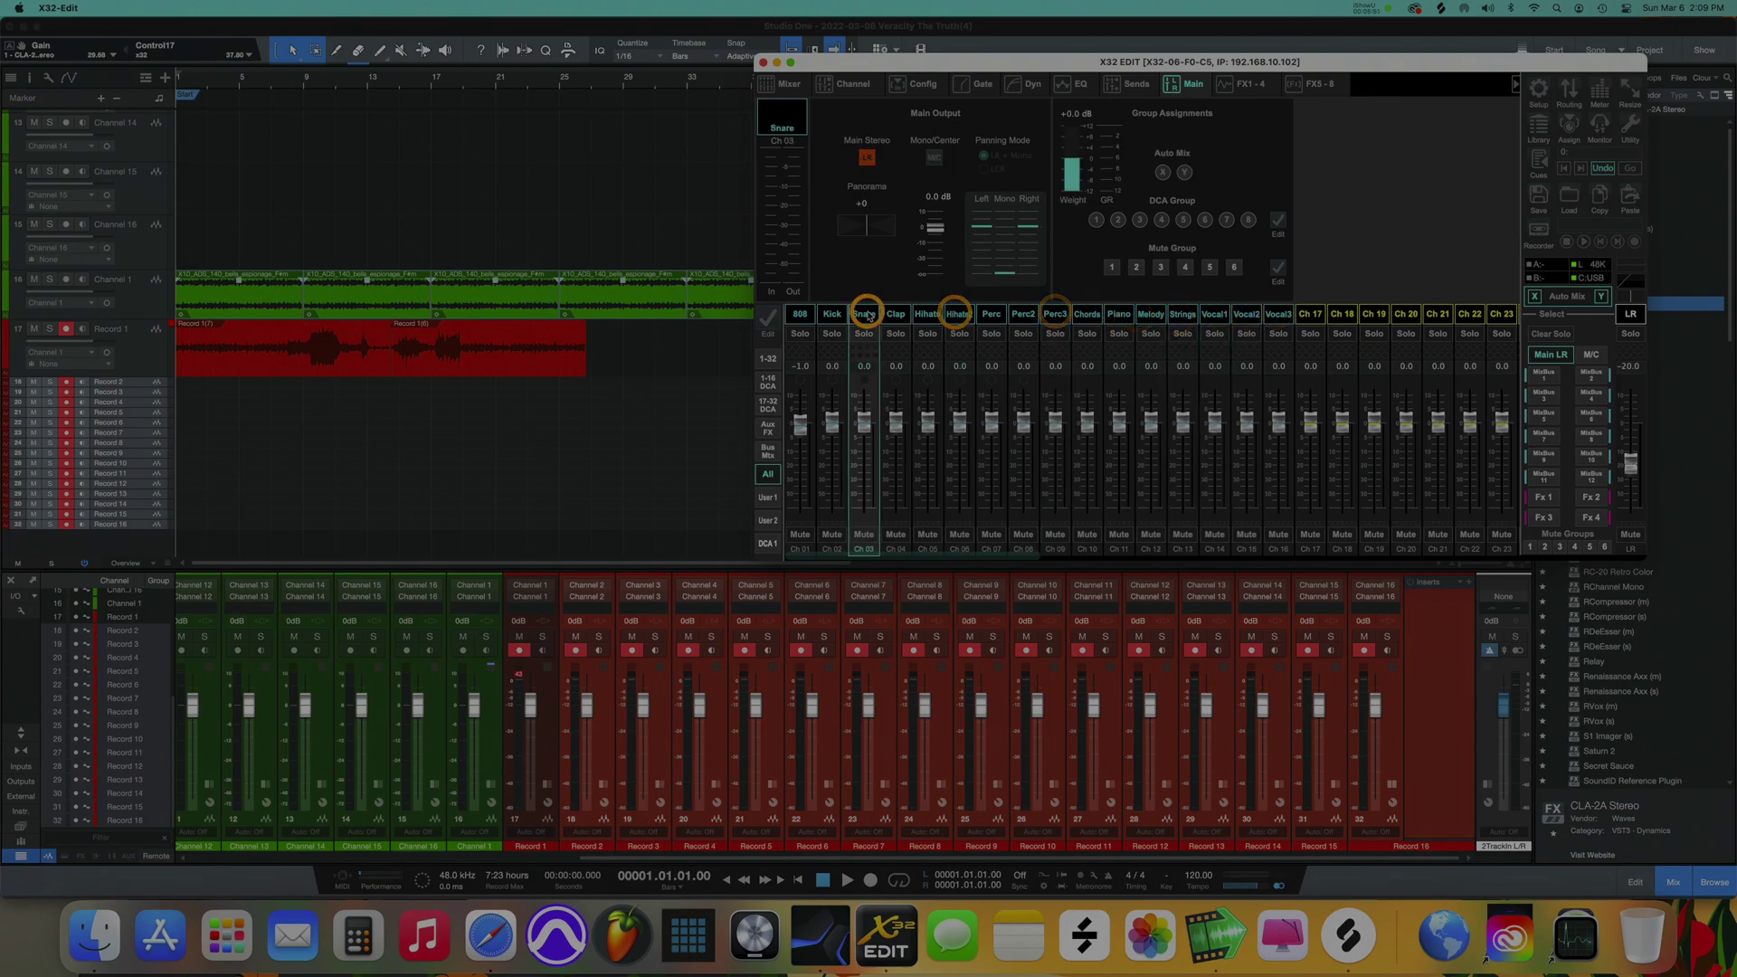
click(112, 311)
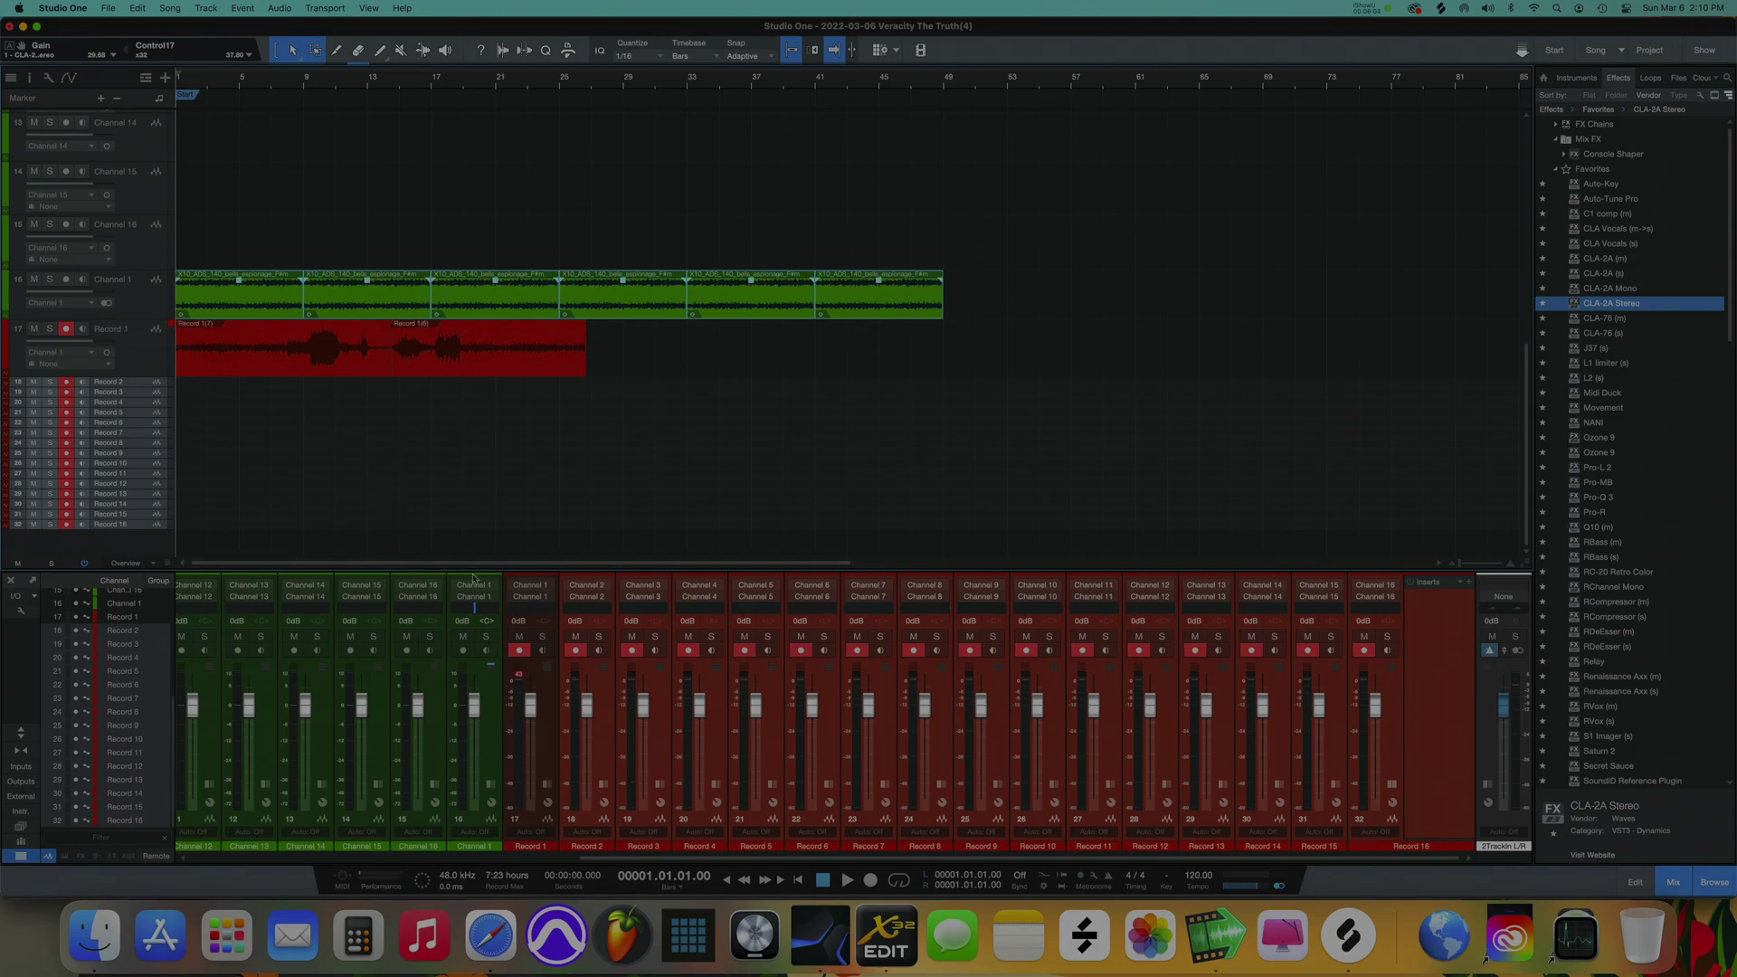
Step: Pan Channel 1 to L56 and toggle input monitoring on the Record 1 track
drag(482, 625, 474, 616)
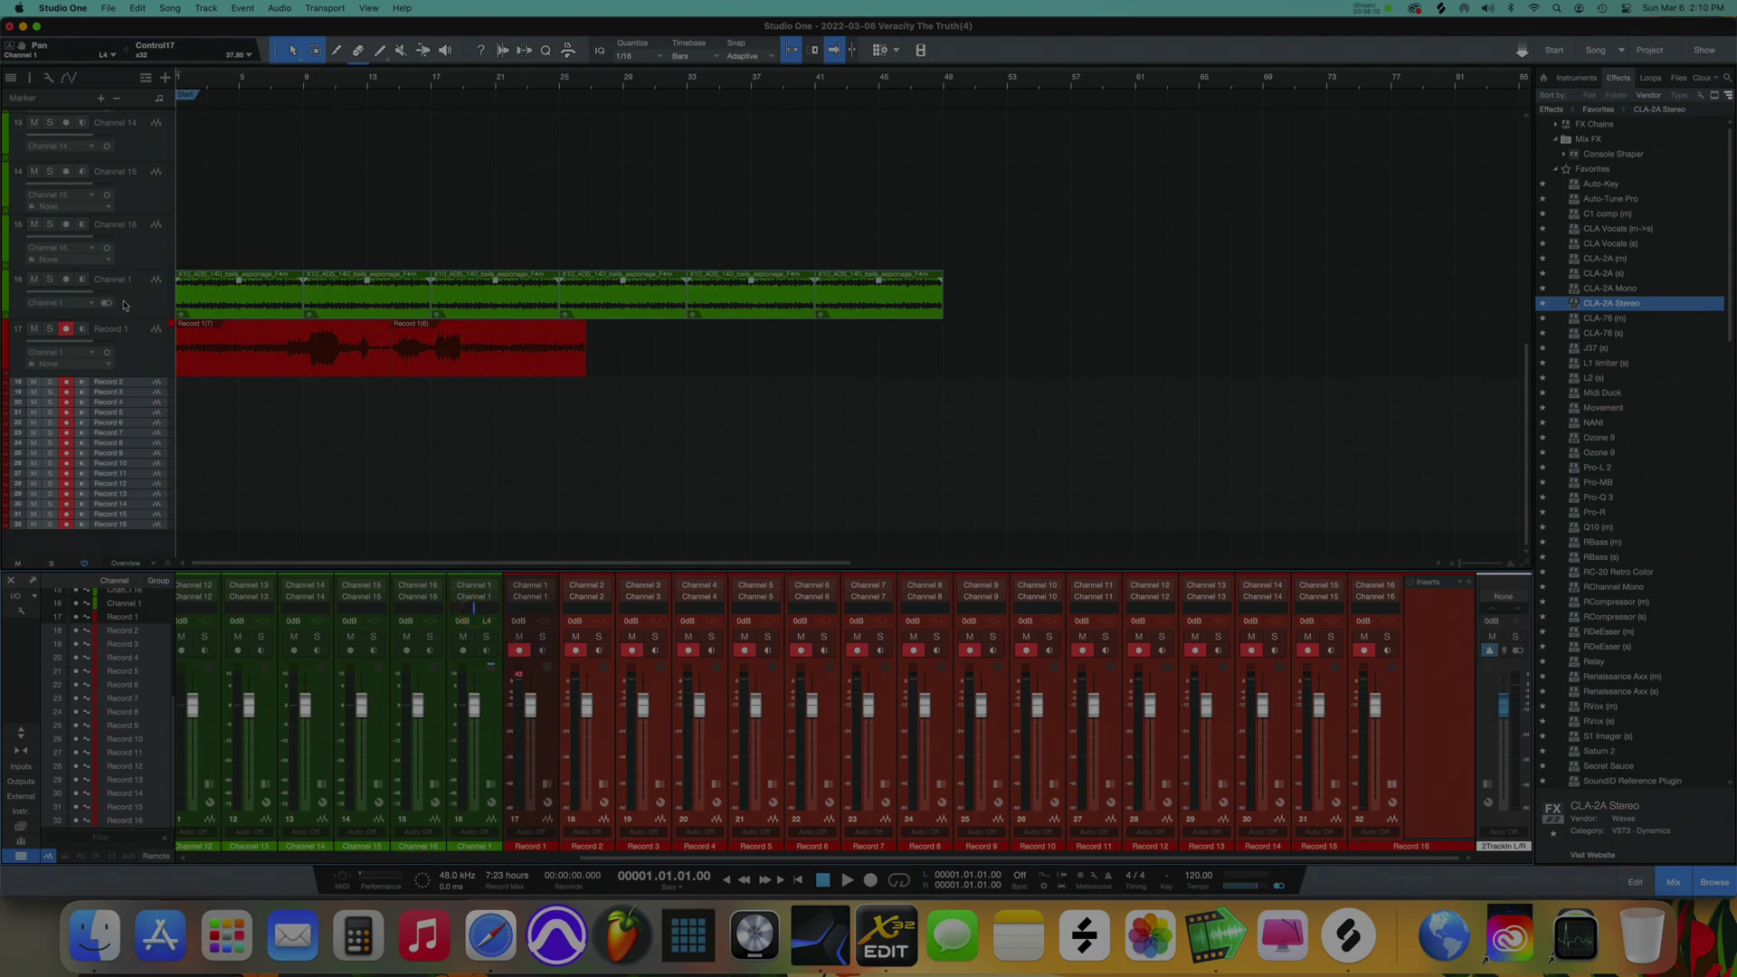
click(106, 351)
click(80, 330)
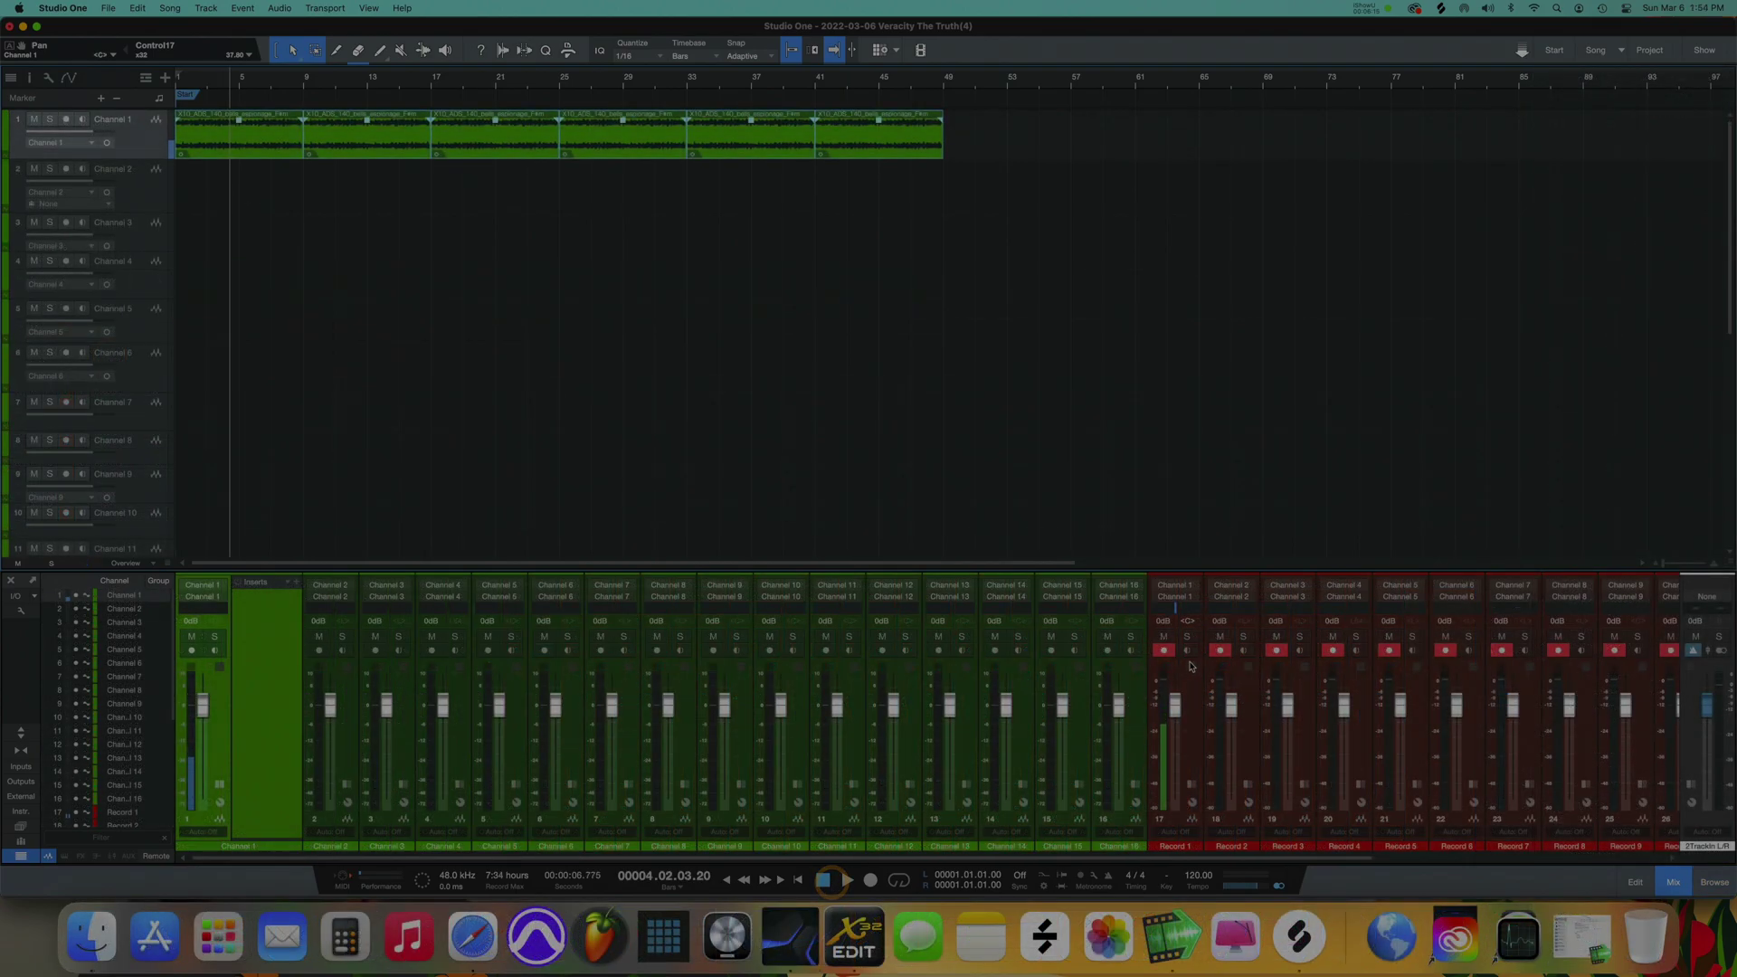
Step: Undo the last change and disarm all Record tracks 1 through 16
key(cmd+z)
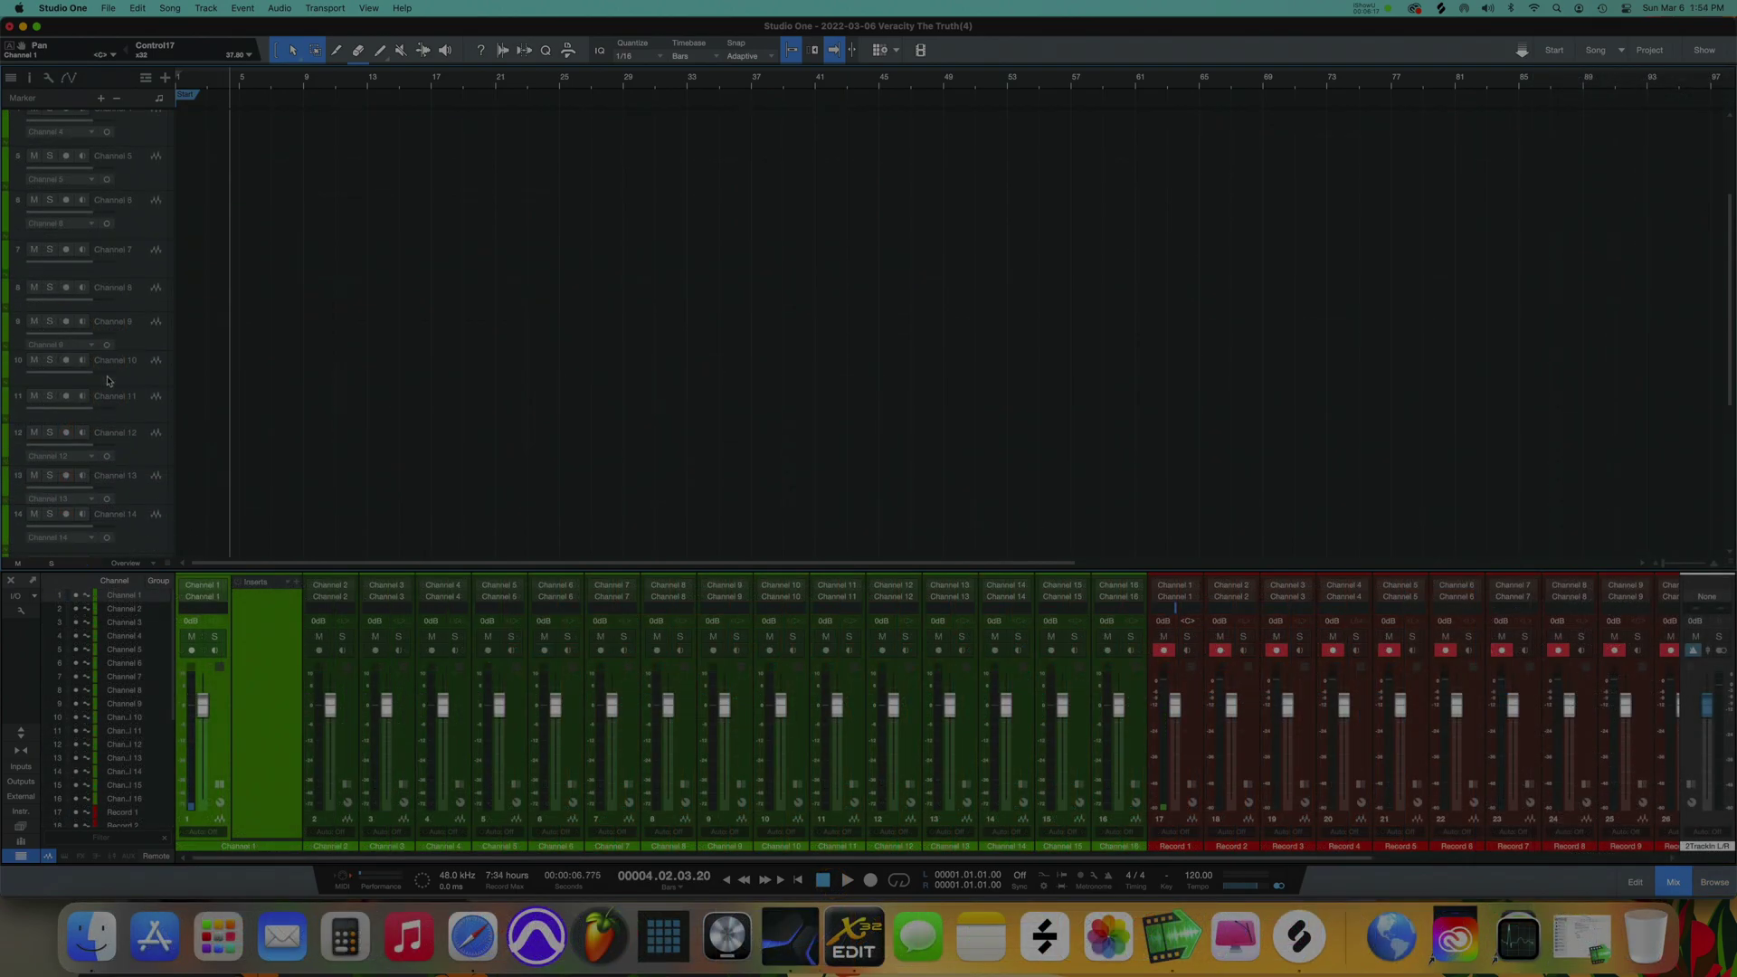
scroll(125, 368, down, 5)
click(138, 372)
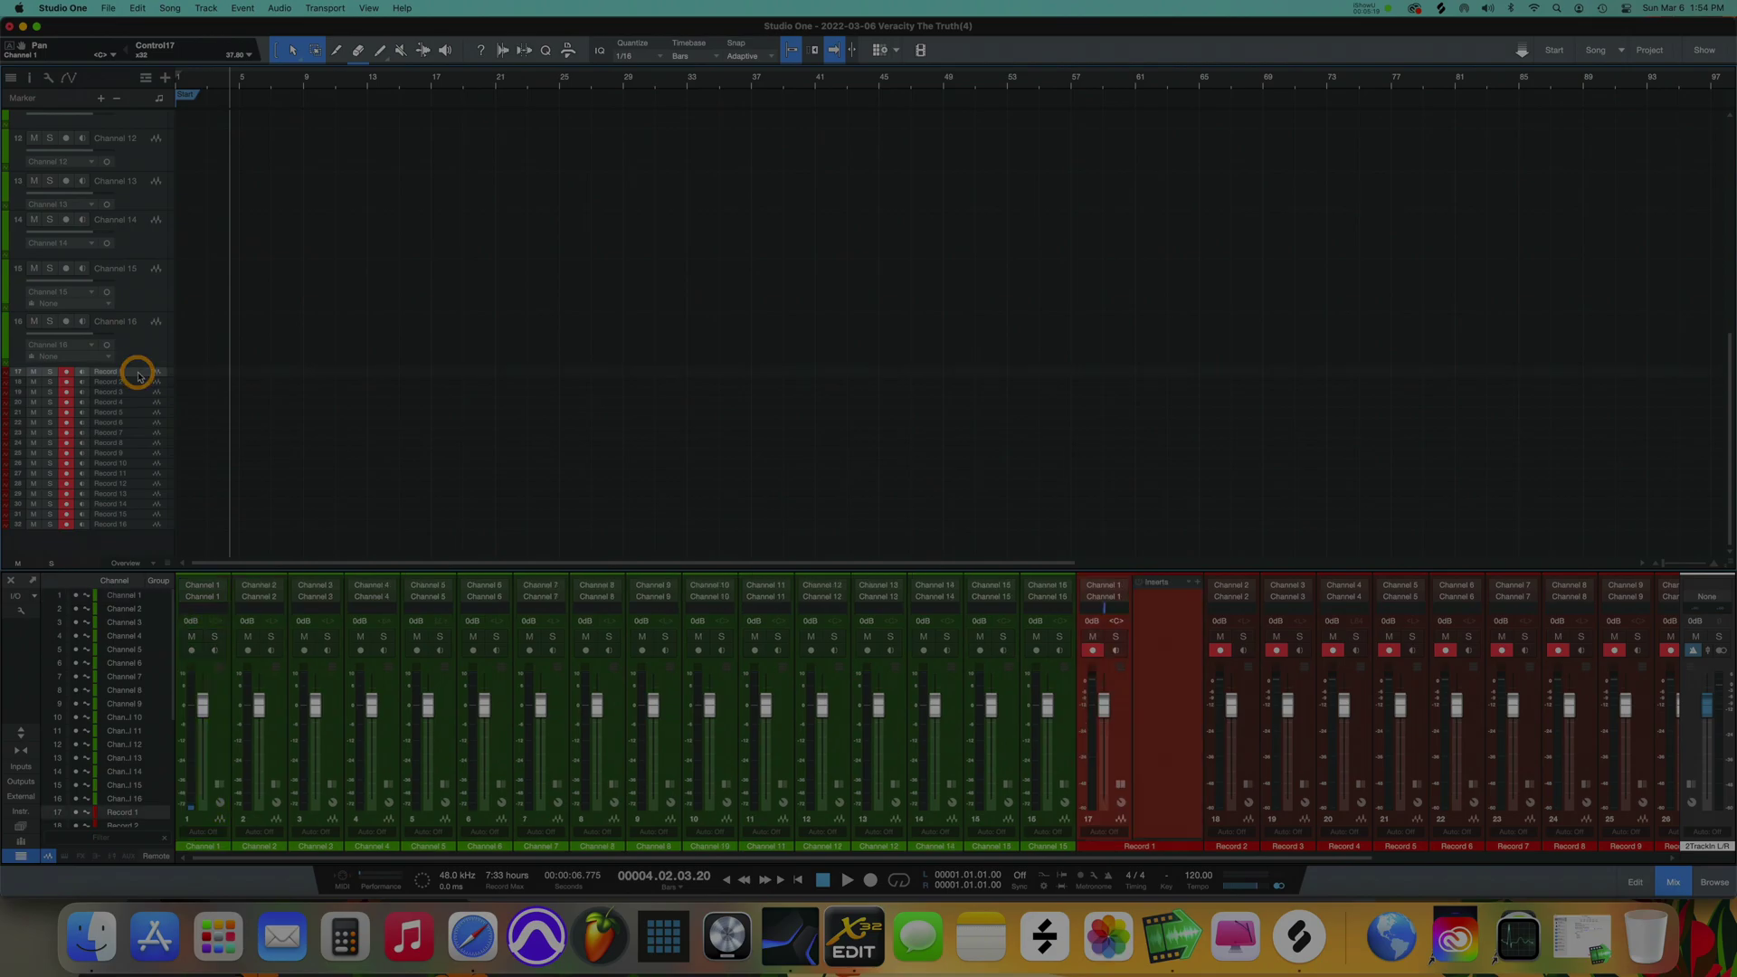
click(139, 523)
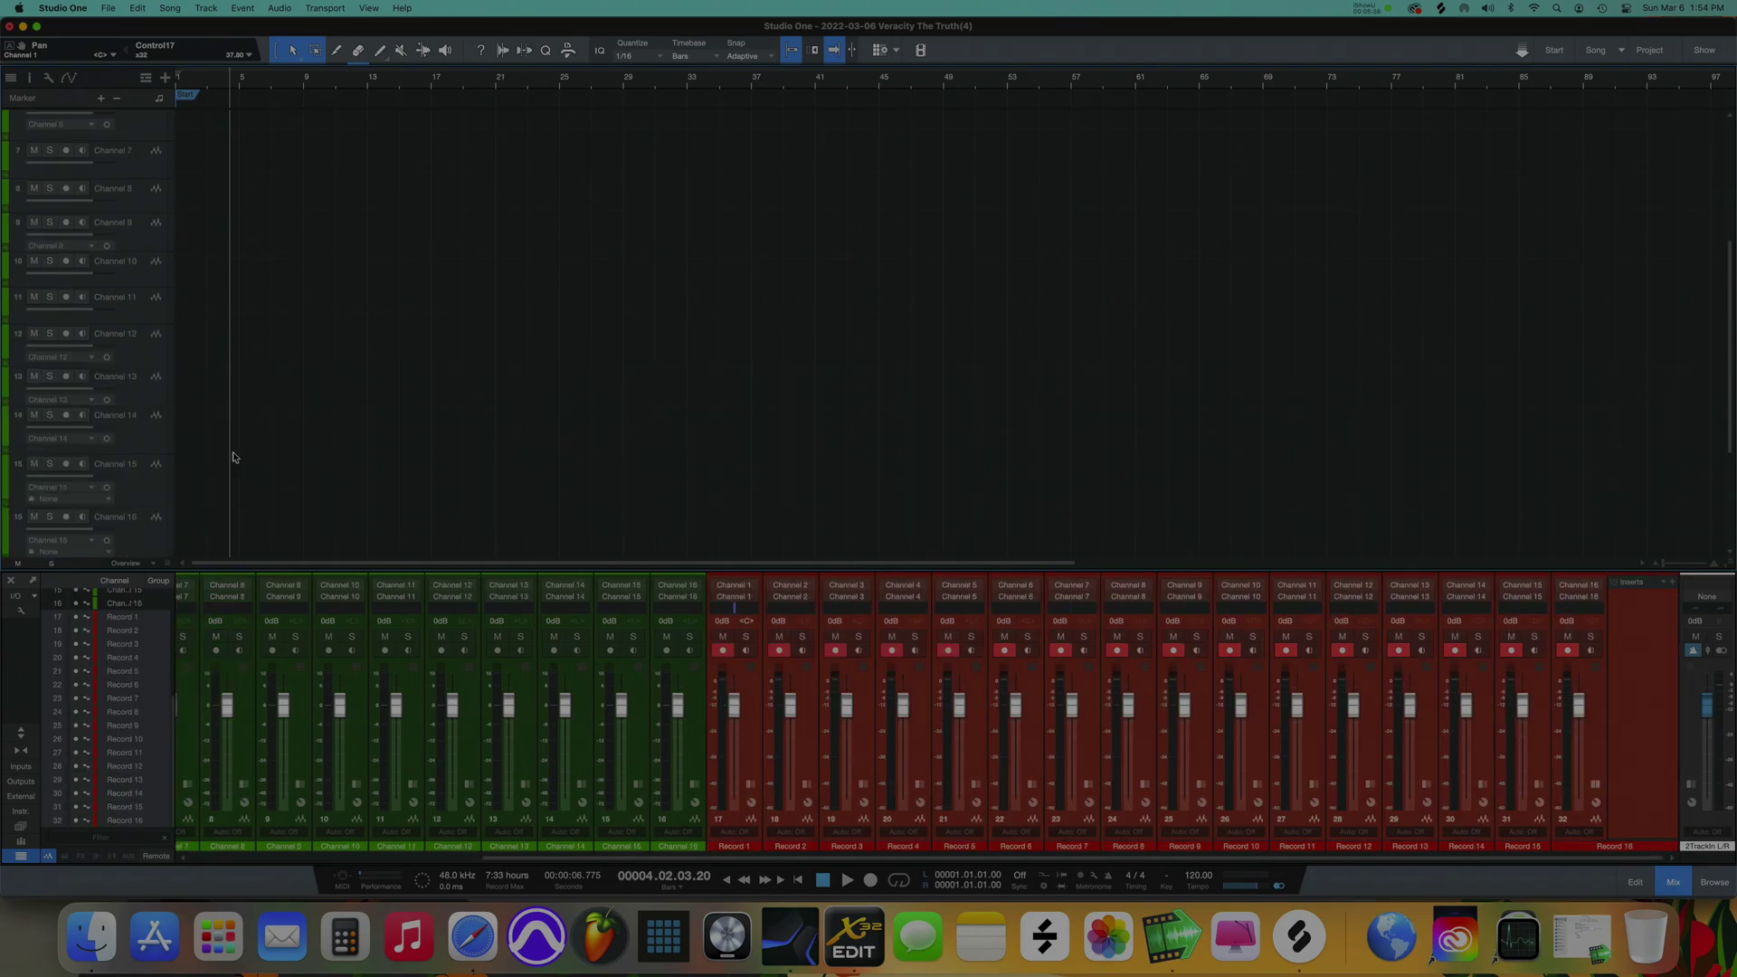
click(63, 379)
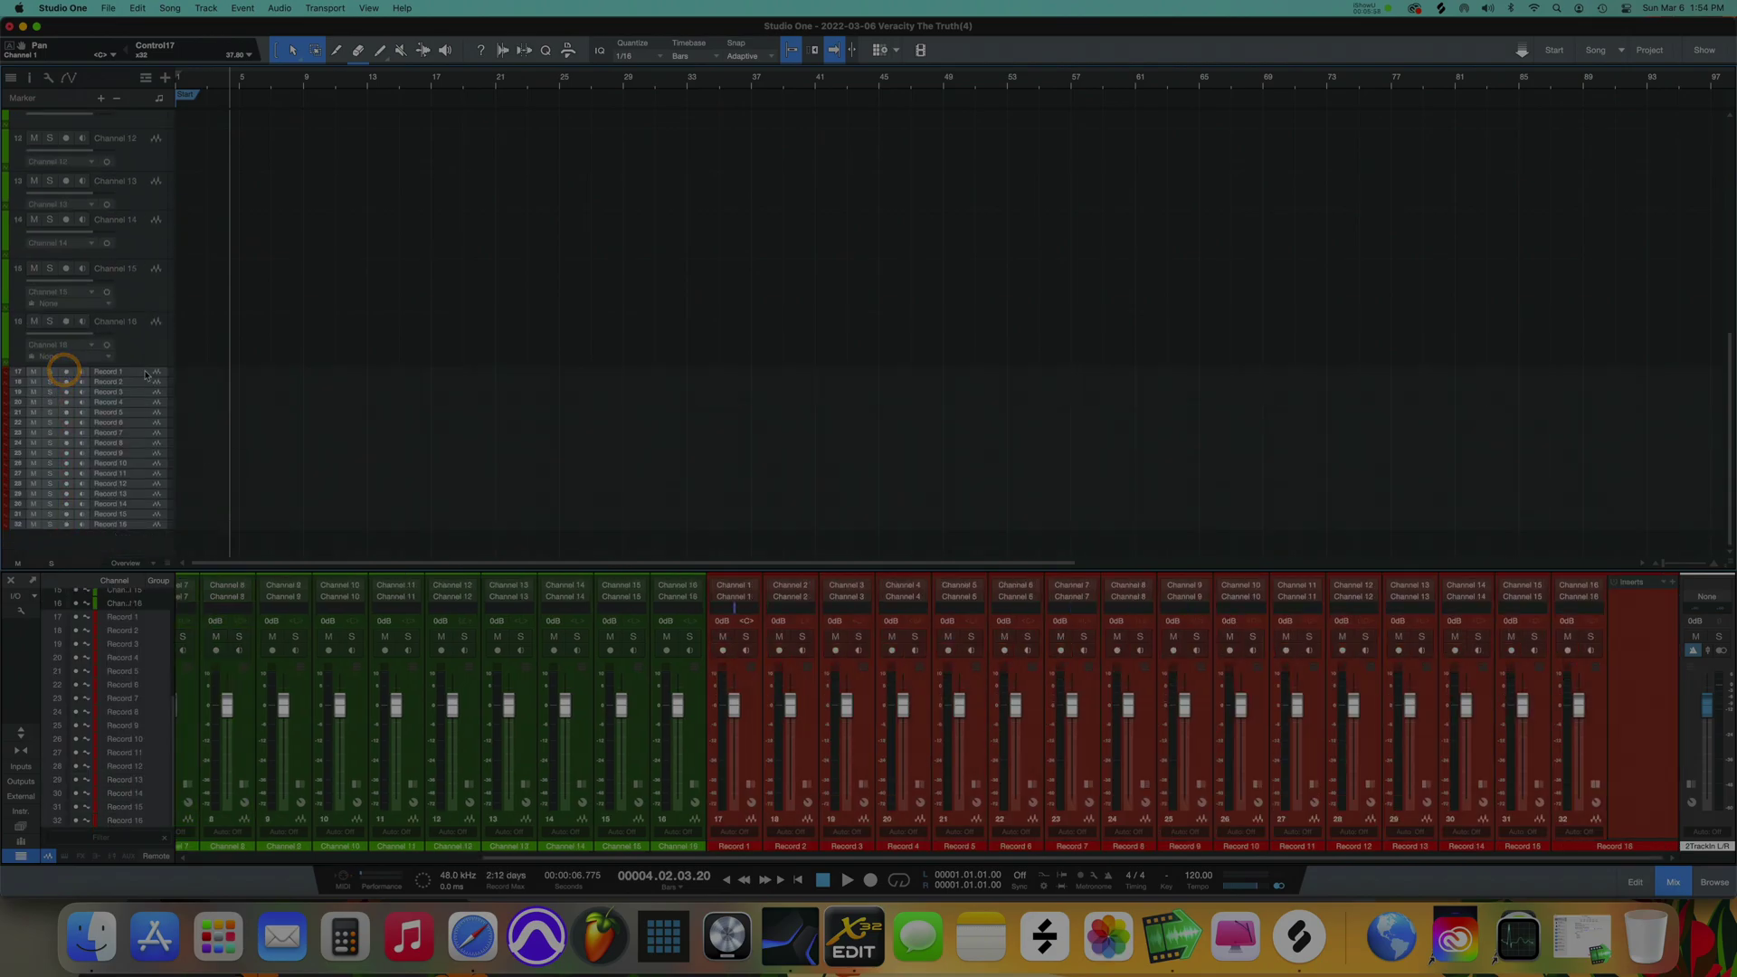
click(250, 353)
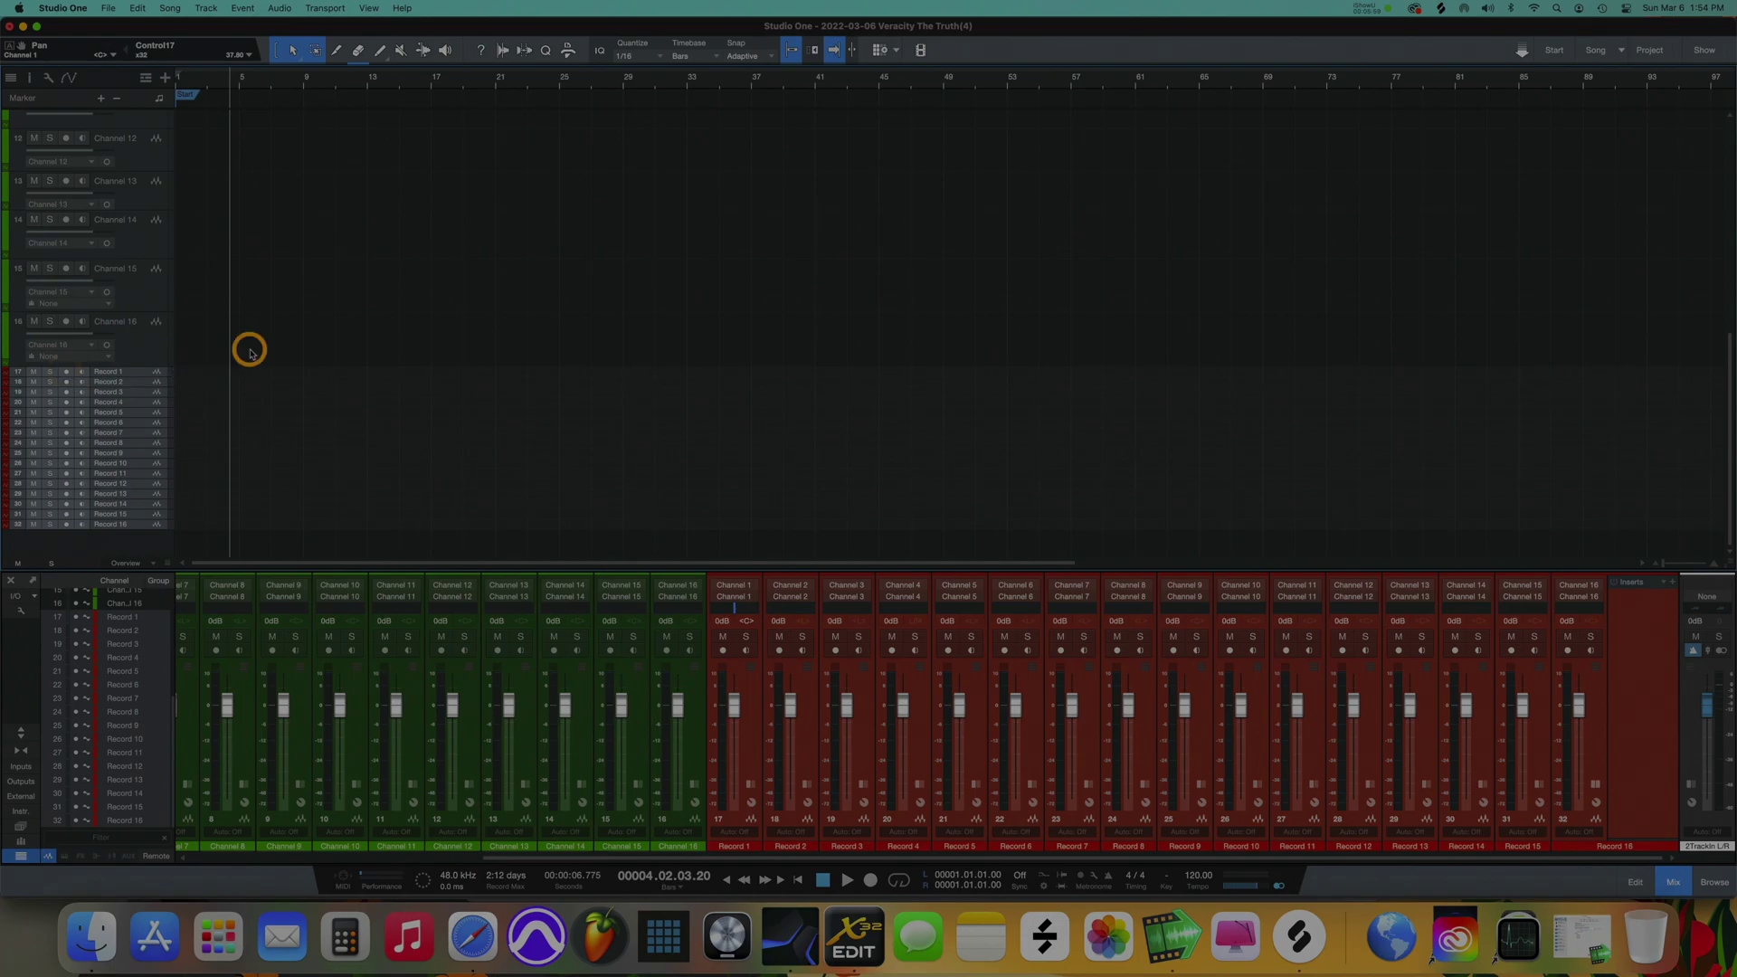
Step: Arm only Record 1, leaving its input monitoring off
click(144, 373)
click(65, 373)
click(81, 372)
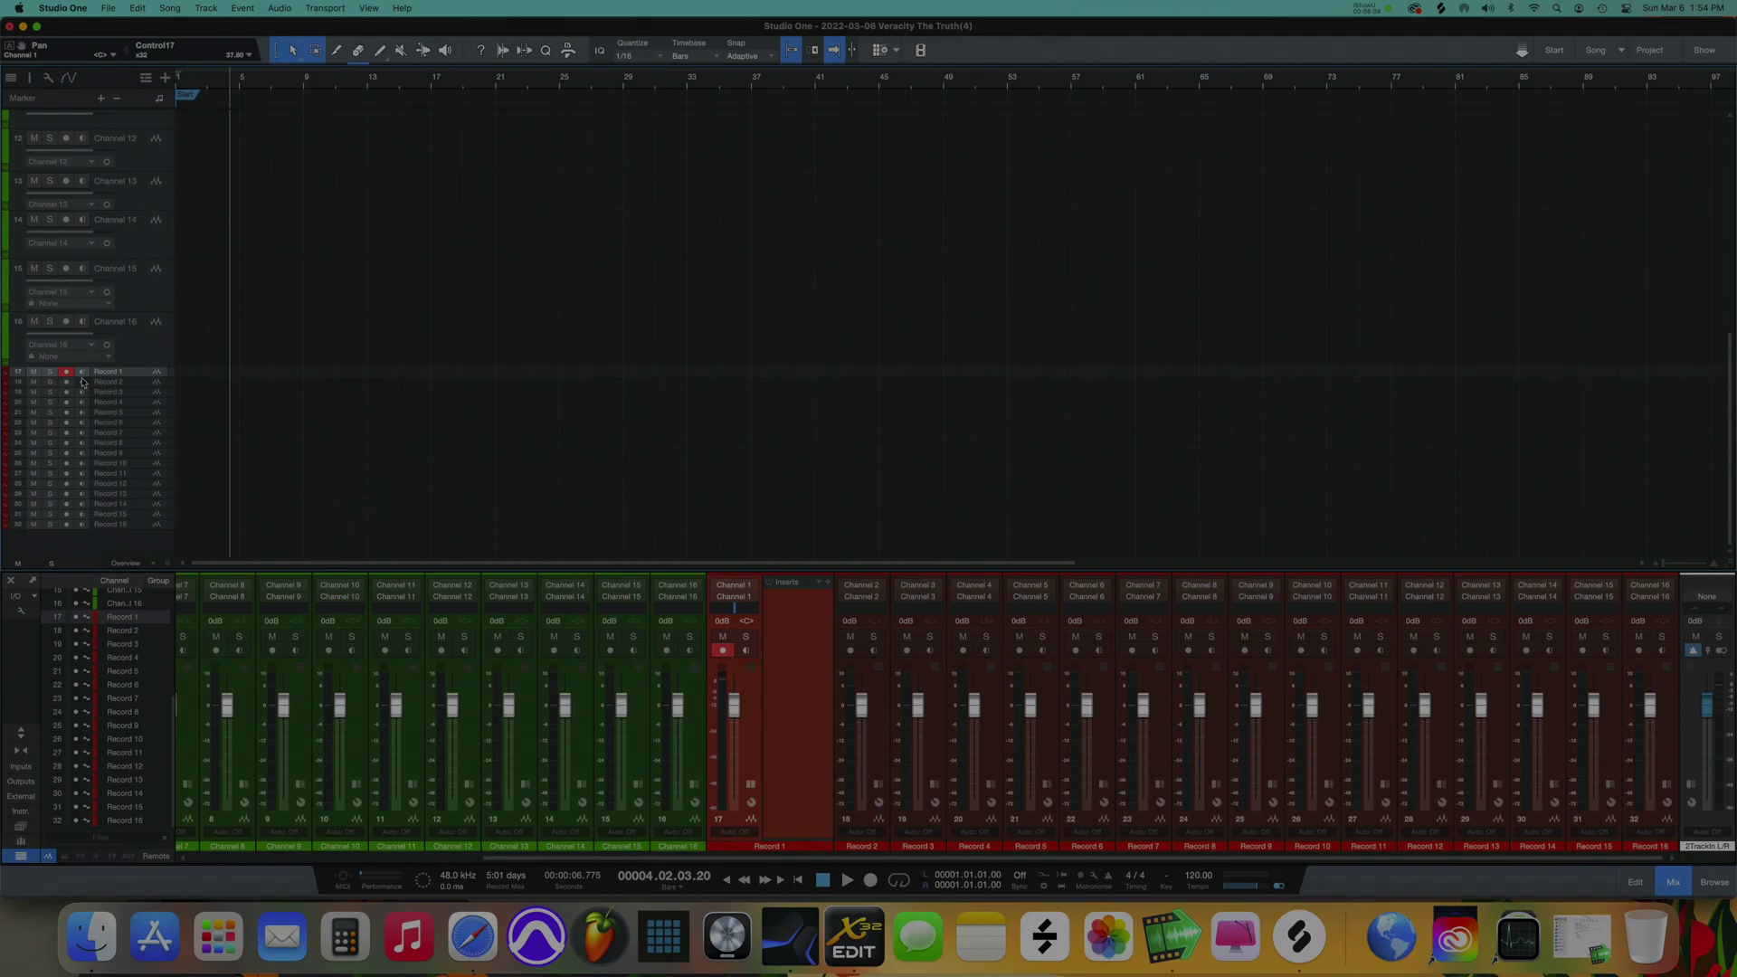
click(83, 374)
click(83, 373)
scroll(105, 440, up, 3)
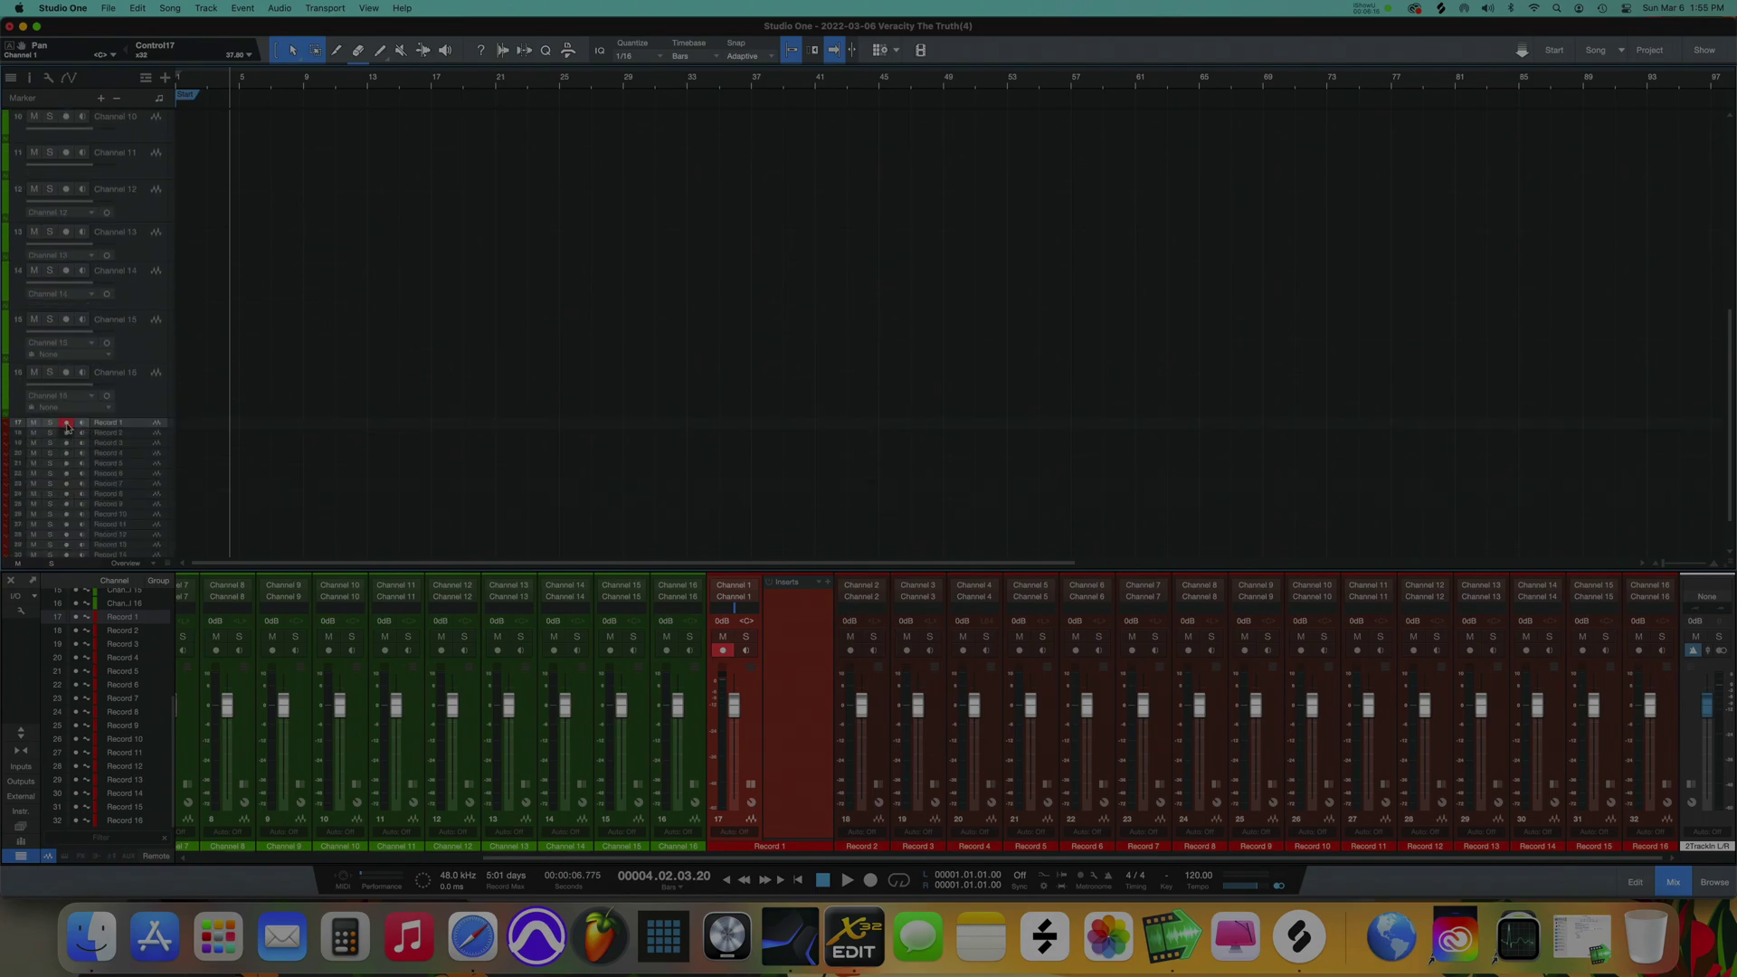
scroll(426, 358, up, 10)
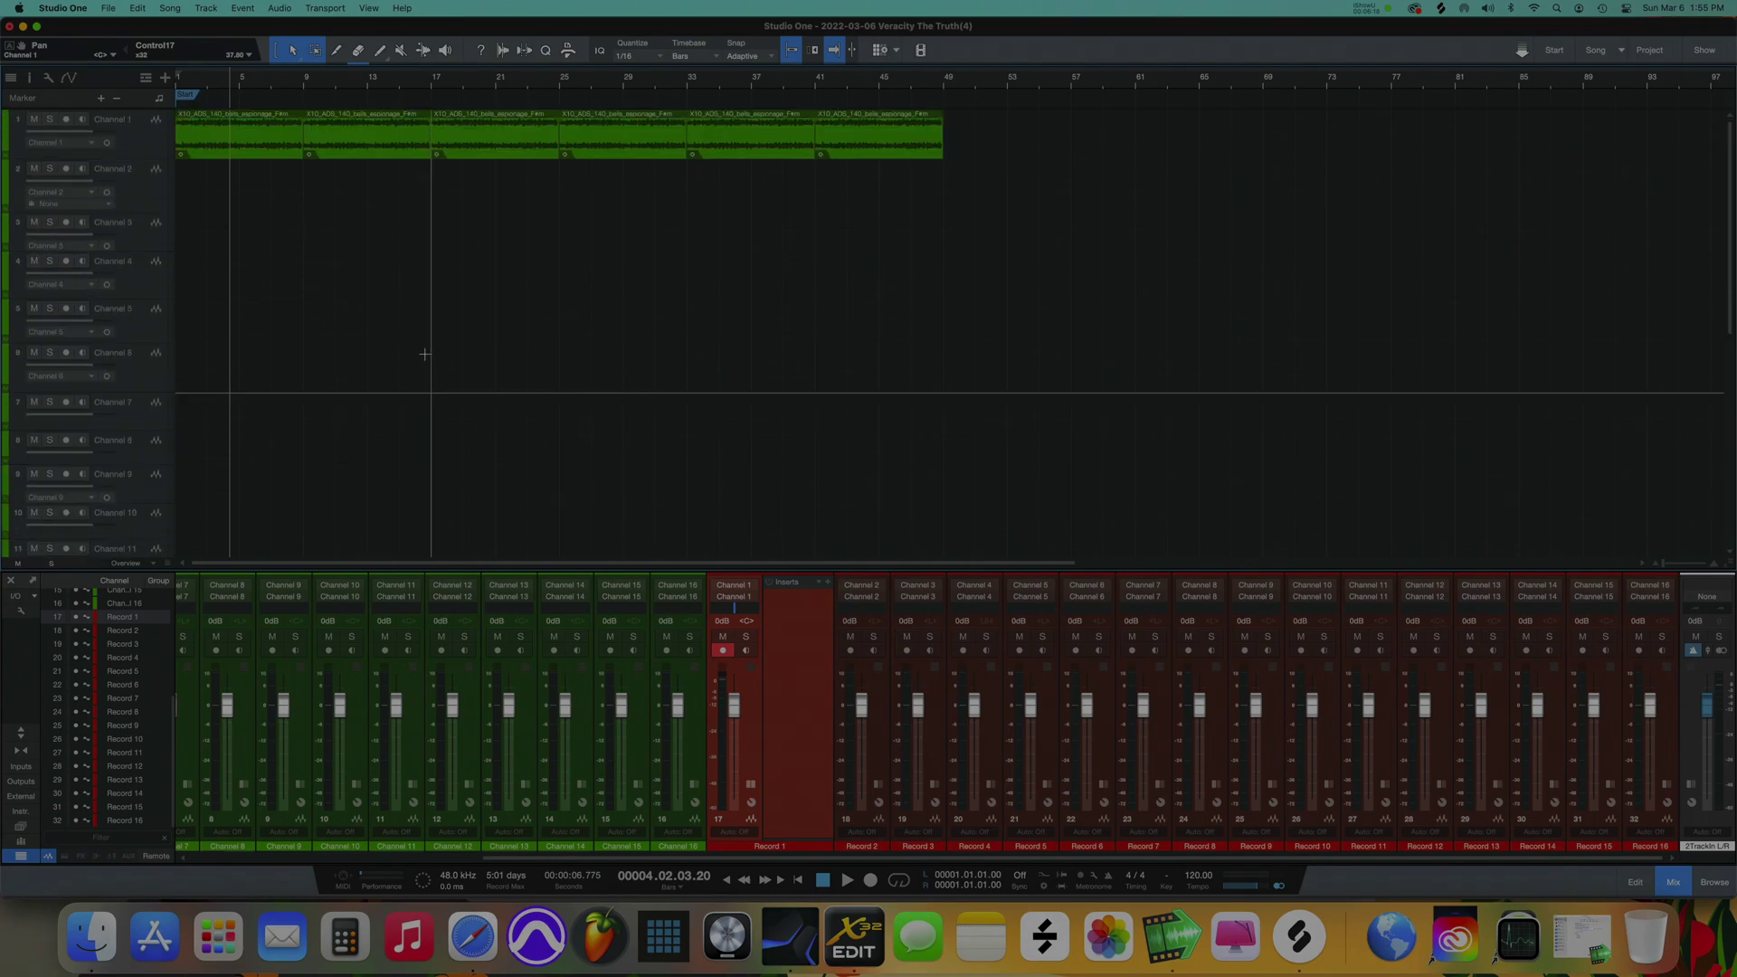
Step: Return to the song start and drag Channel 1 directly above Record 1
click(175, 73)
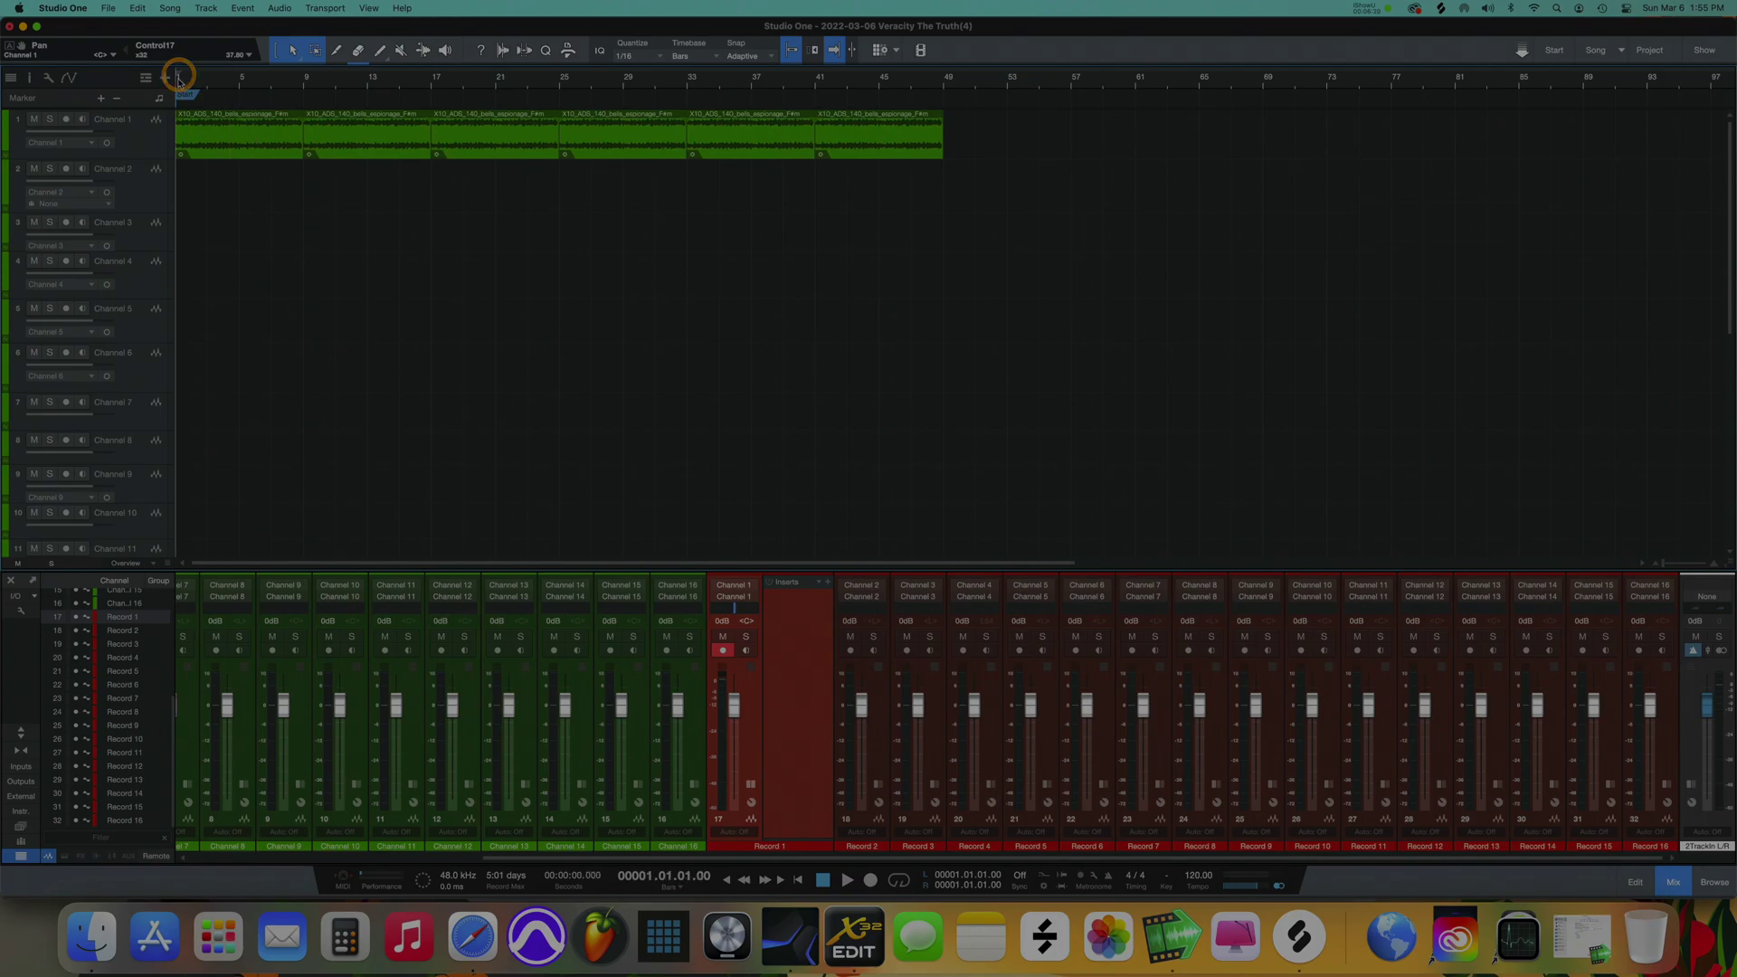
scroll(152, 128, down, 1)
drag(152, 128, 135, 555)
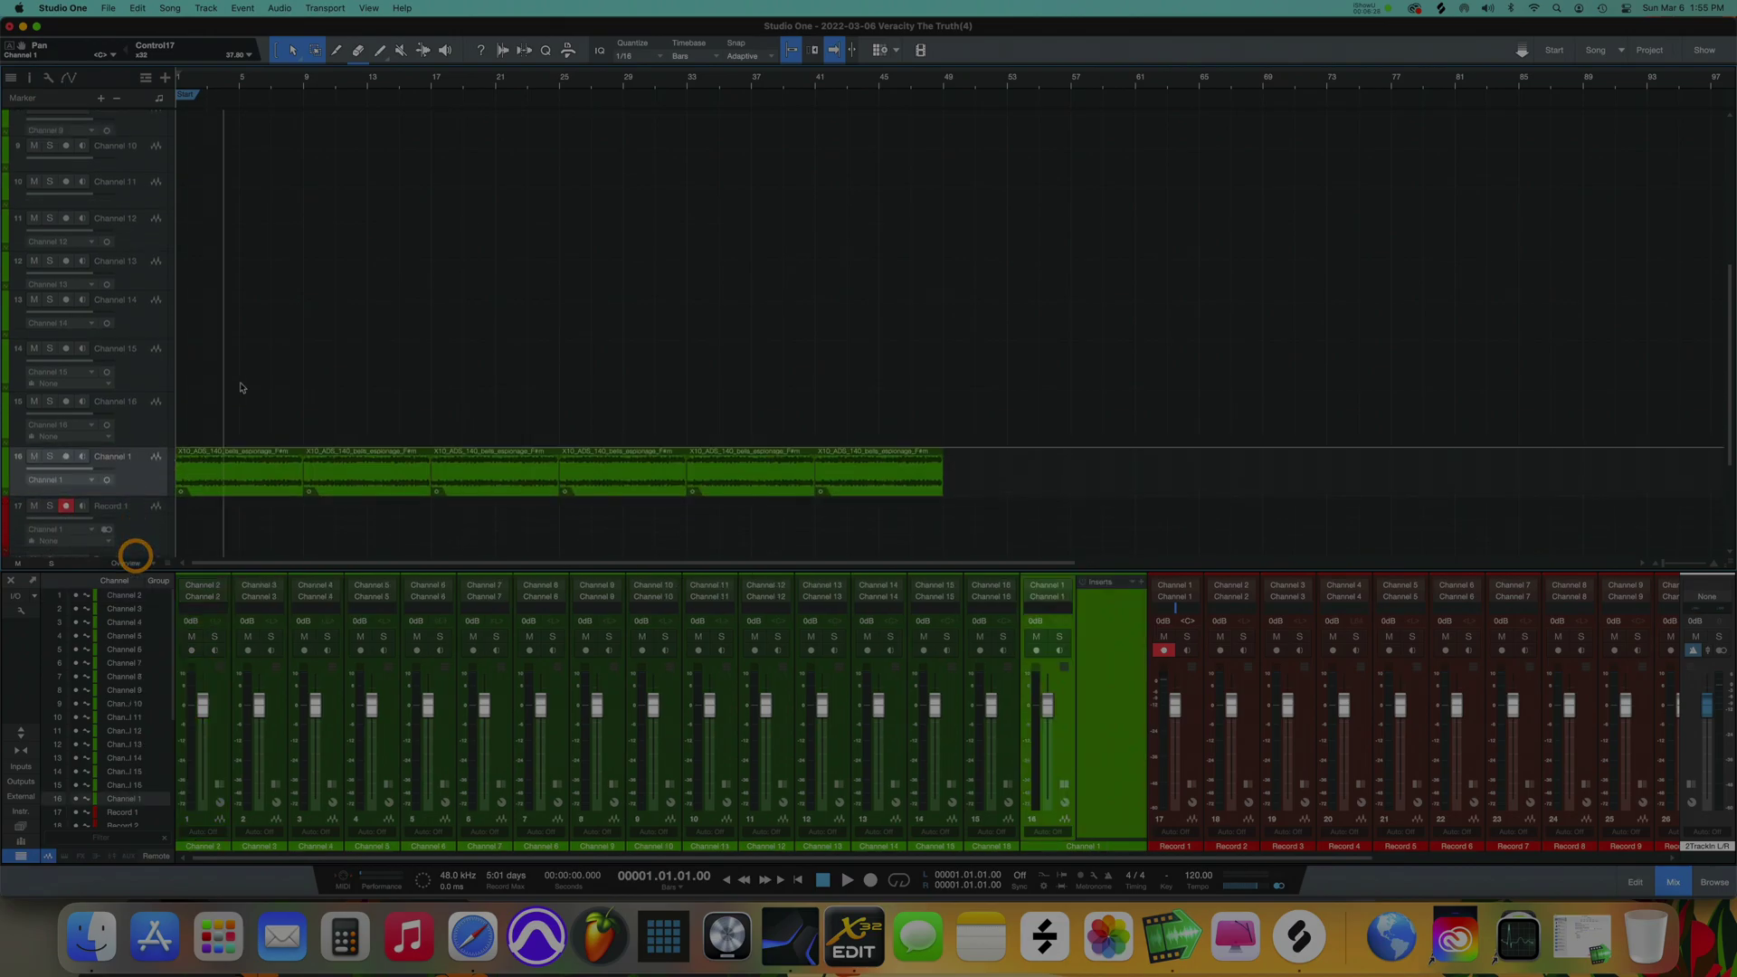
Step: Expand Channel 2's insert effects and start recording onto Record 1
scroll(110, 418, down, 3)
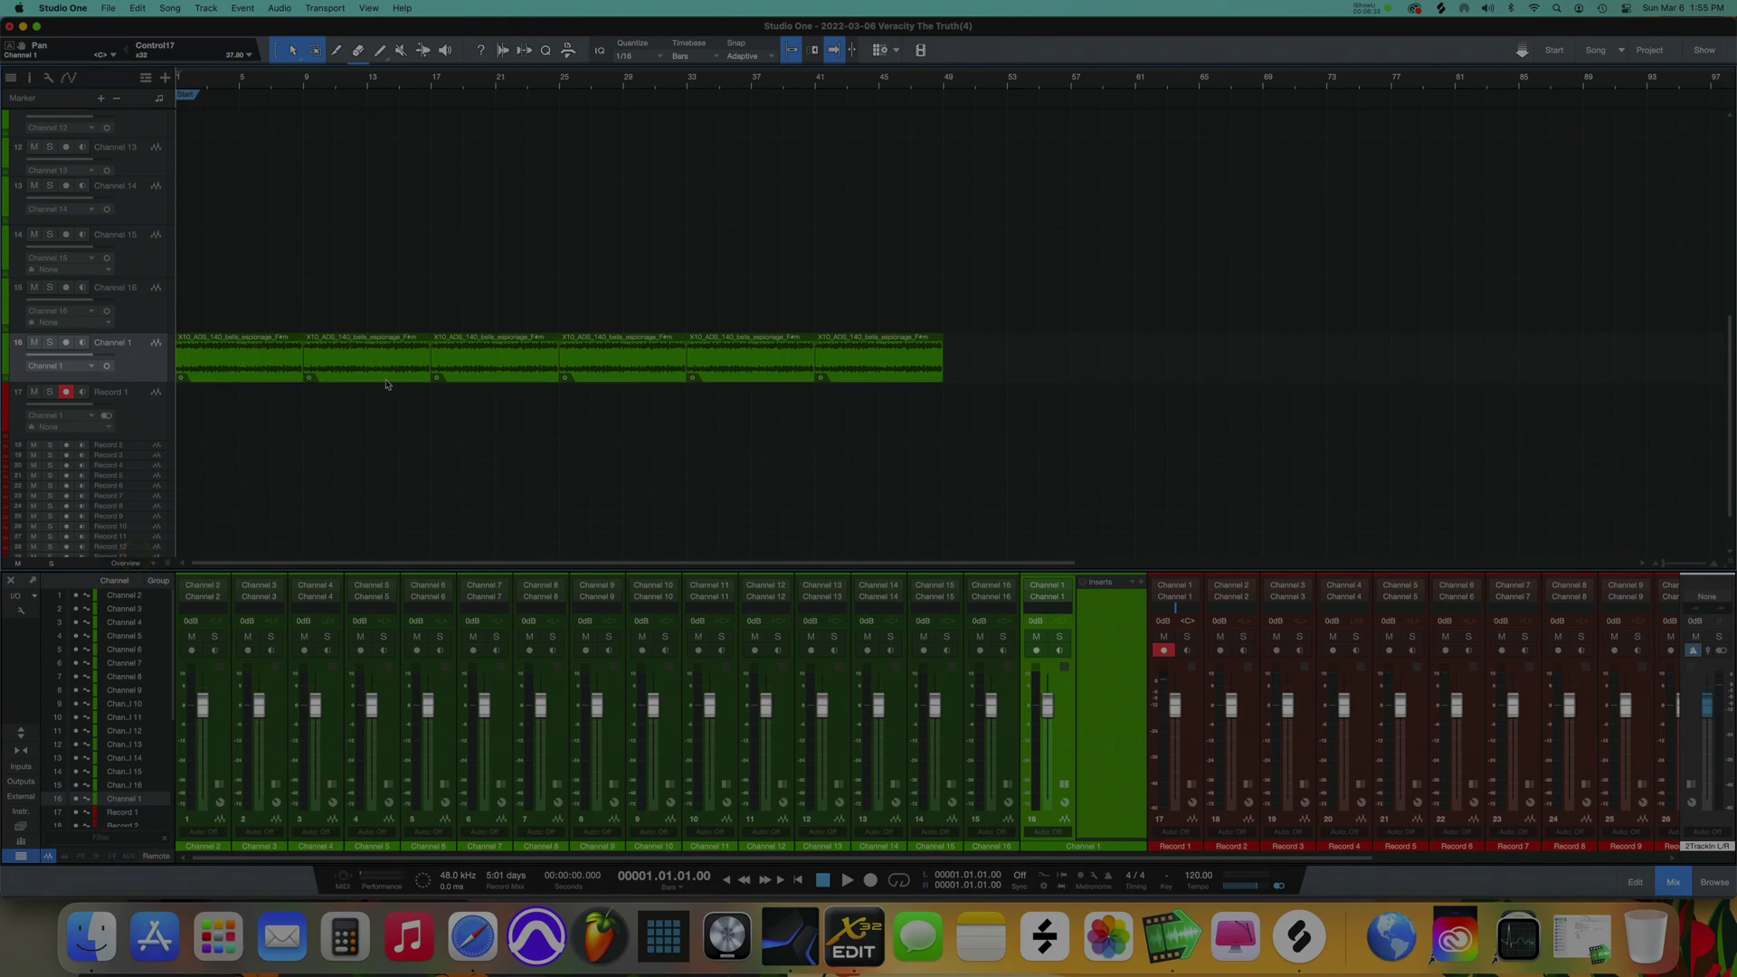
click(218, 785)
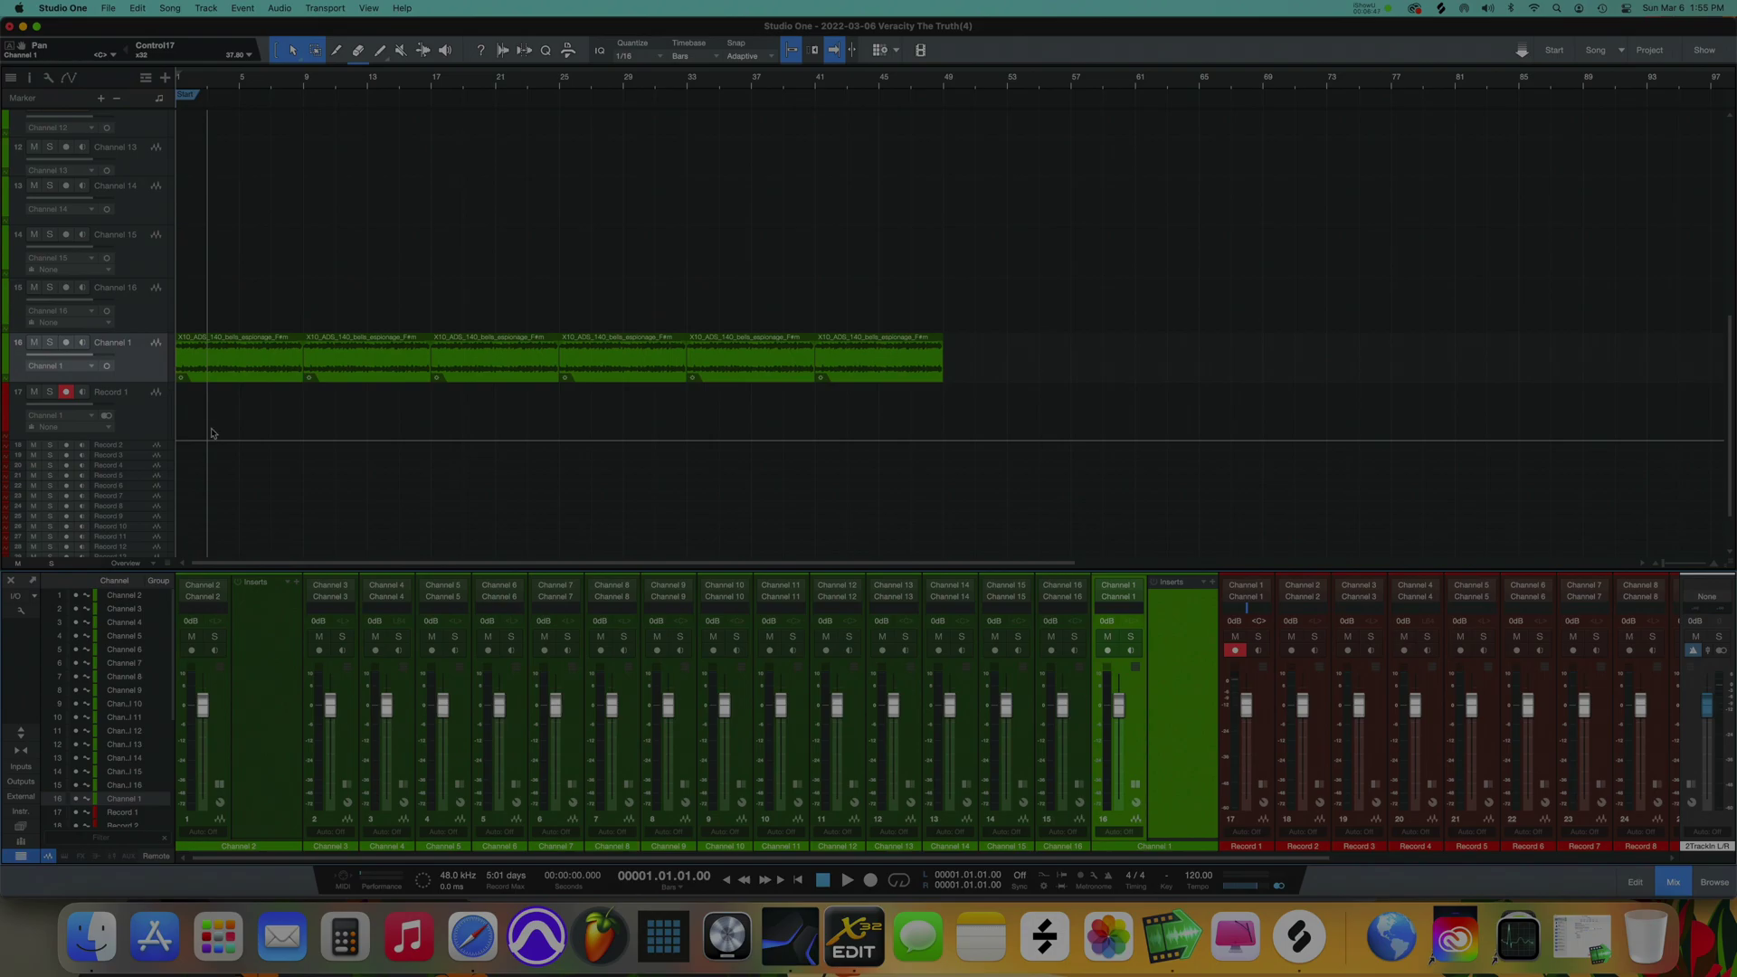
click(212, 433)
Step: Start recording on Record 1, then set the 808 channel fader in X32-Edit to -1.0
key(KP_Multiply)
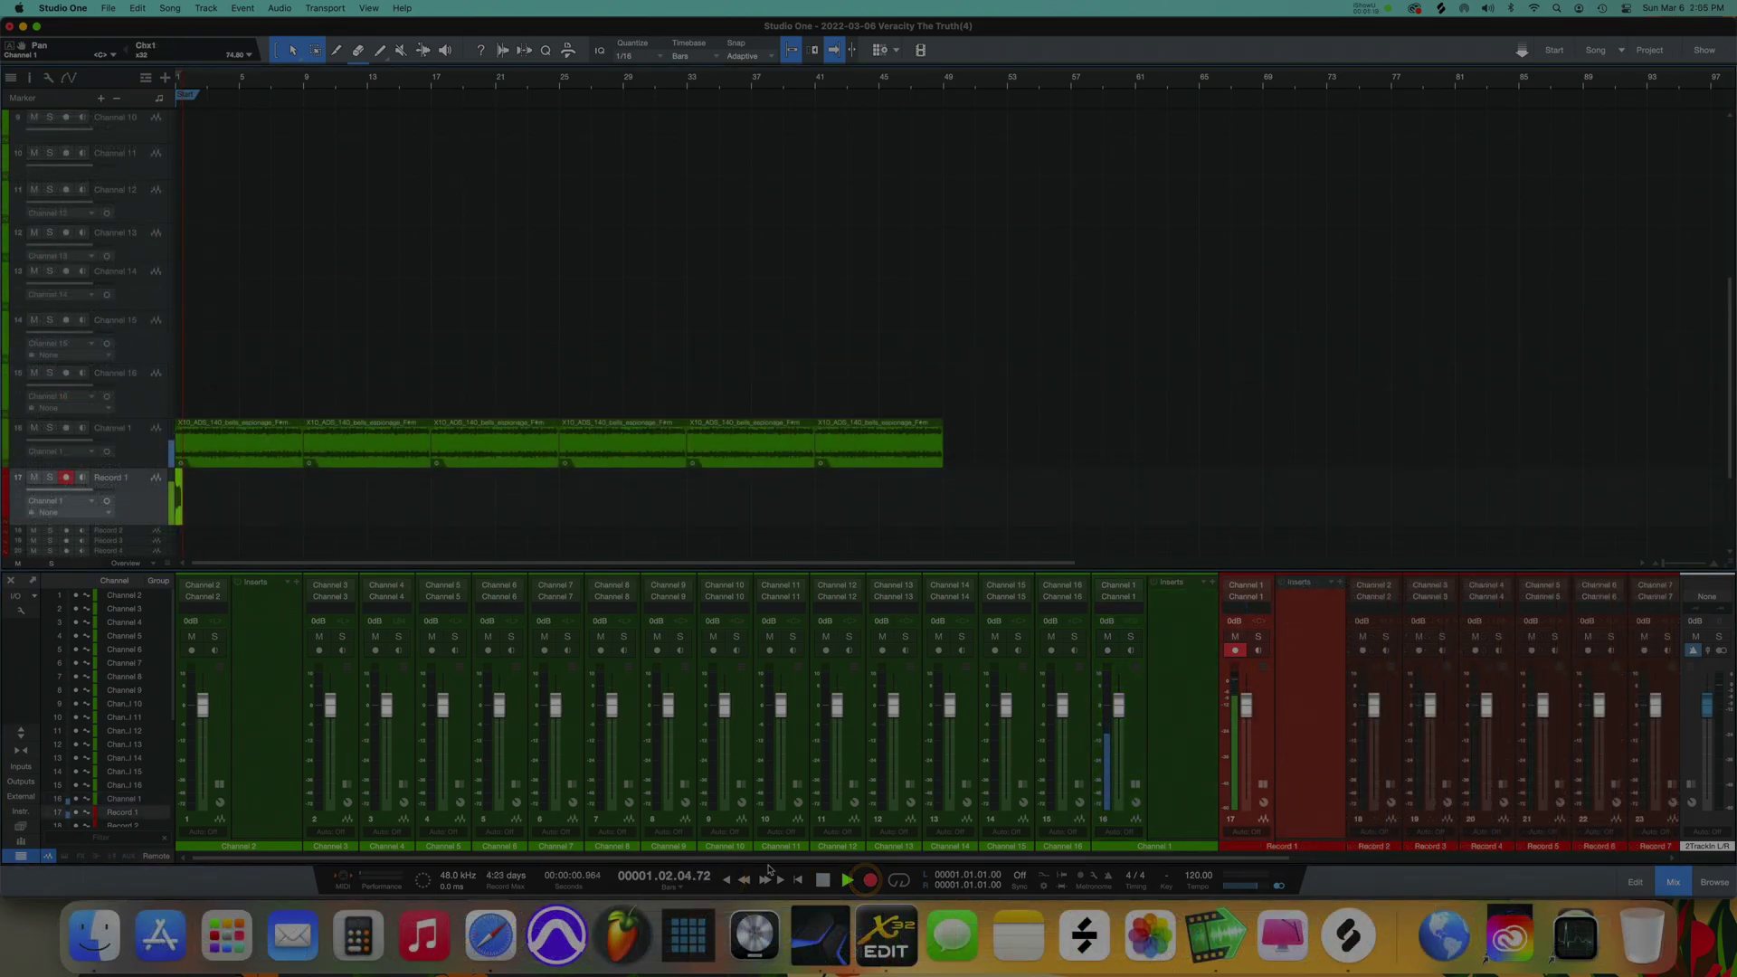
click(885, 933)
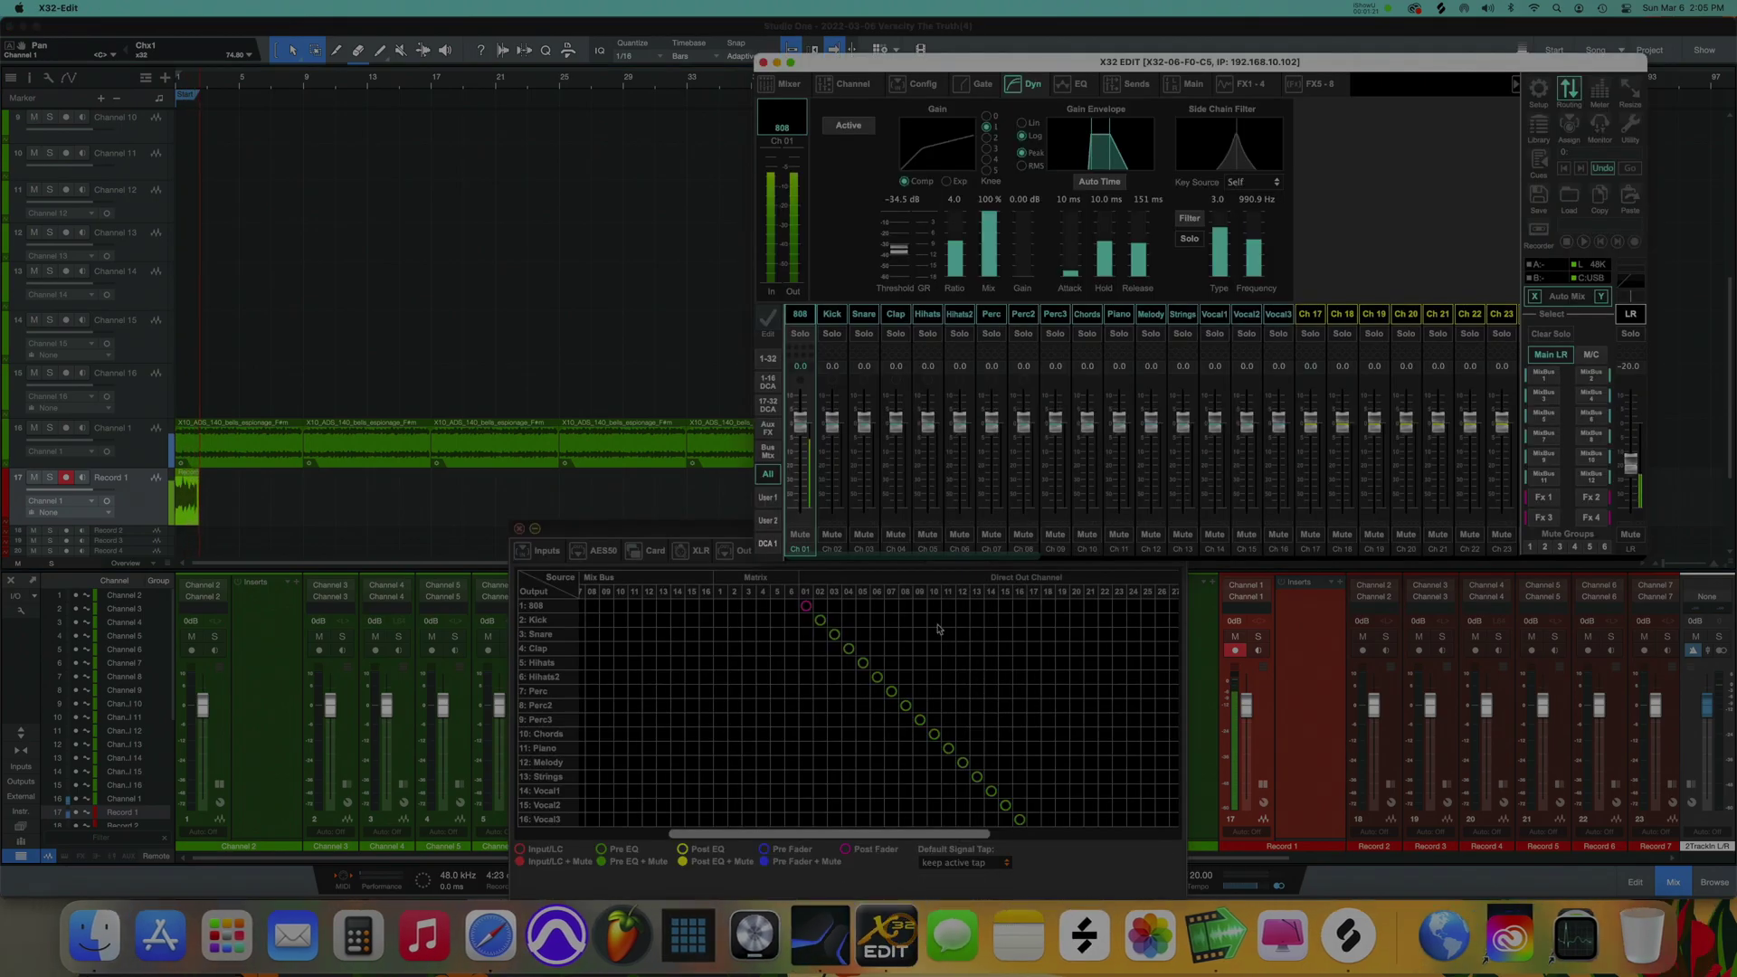
mouse_move(799, 422)
mouse_down()
mouse_move(797, 486)
mouse_move(804, 376)
mouse_move(808, 428)
mouse_up()
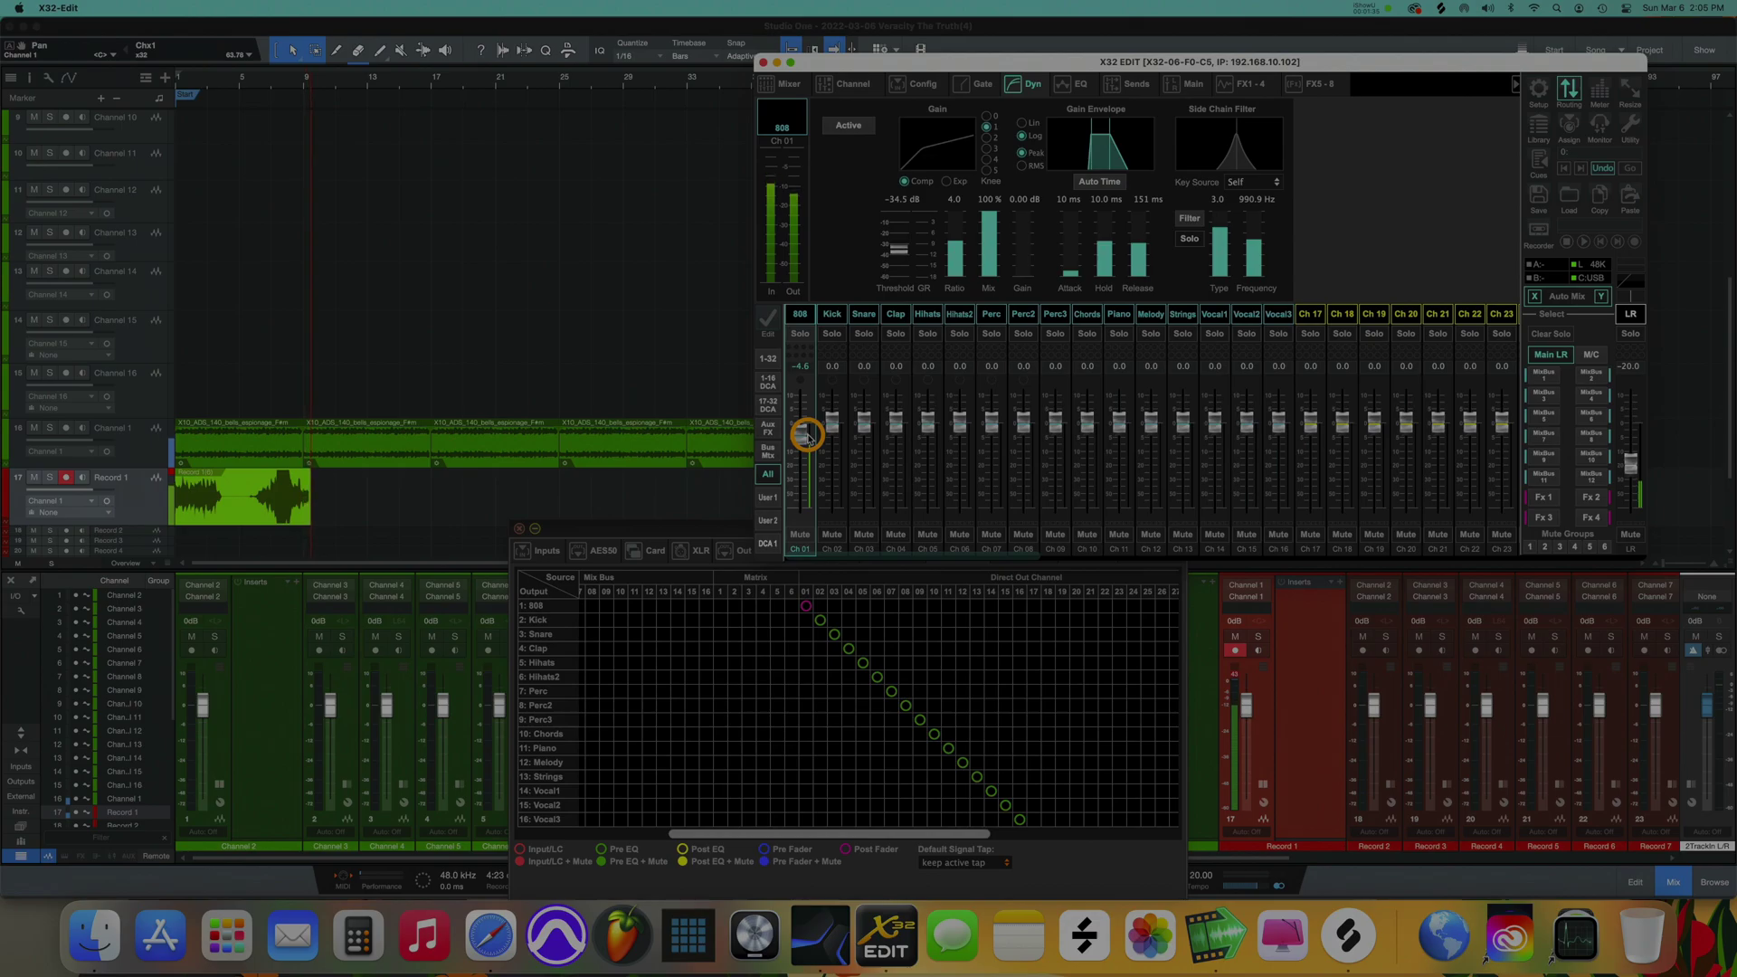
drag(798, 438, 797, 425)
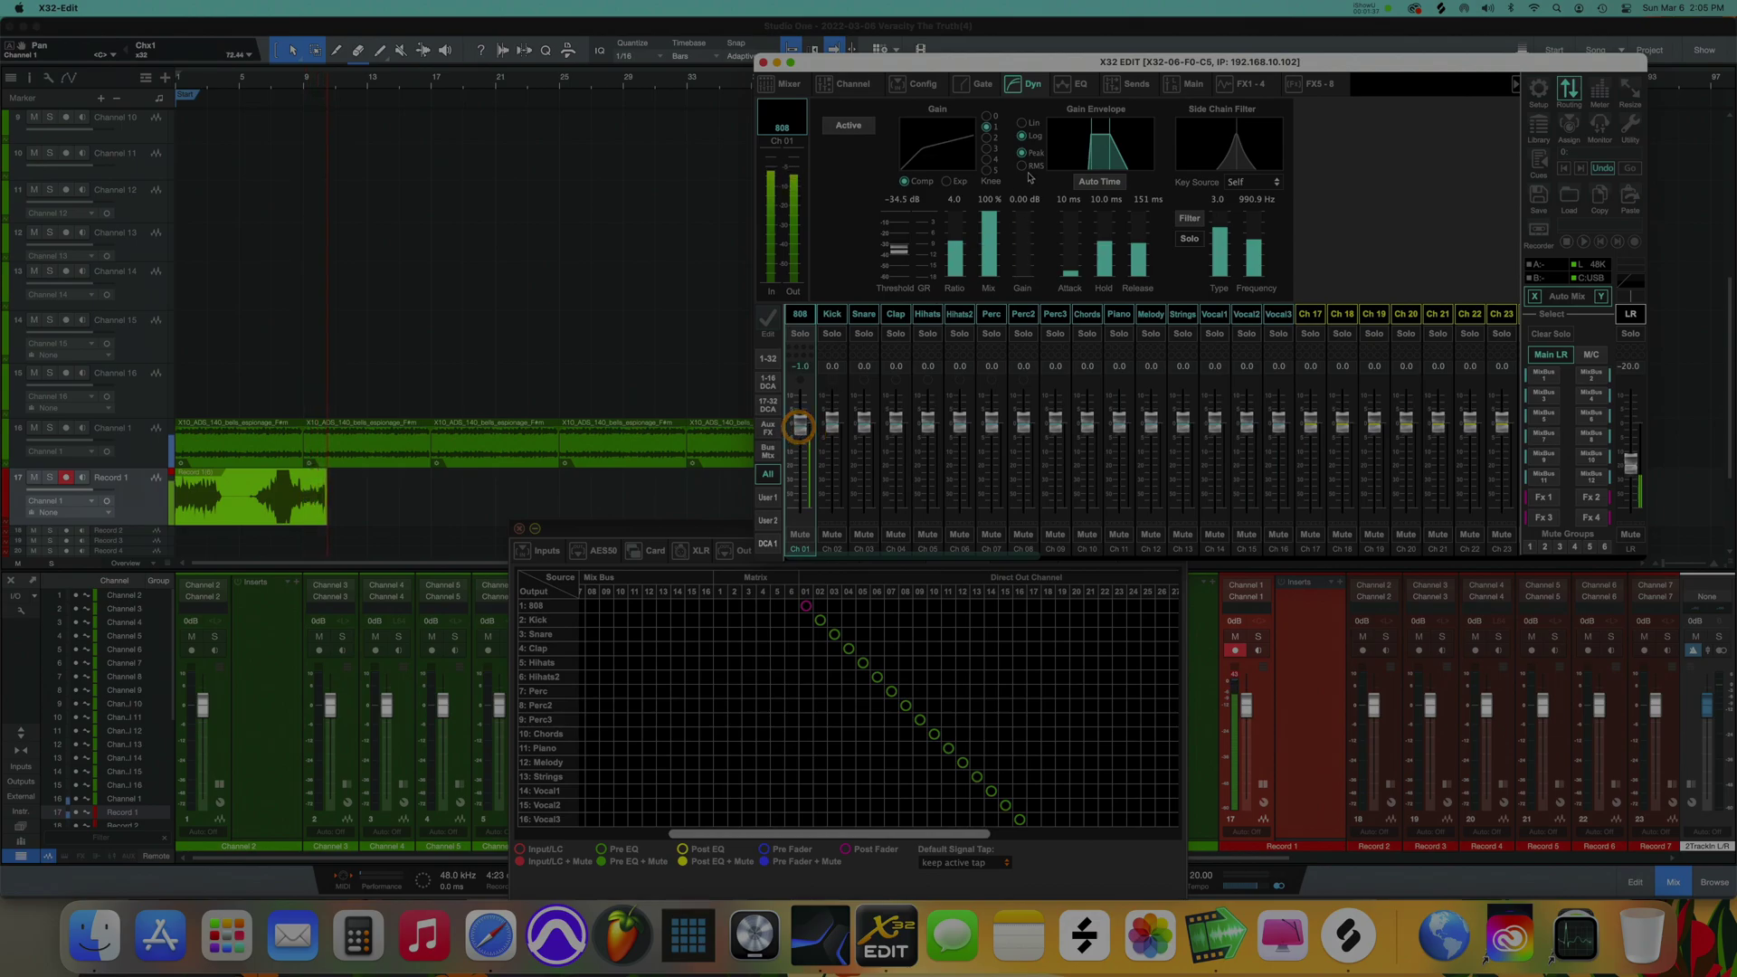
Step: Activate the 808 compressor with a lower threshold and 10 dB gain, then enable its EQ
click(851, 127)
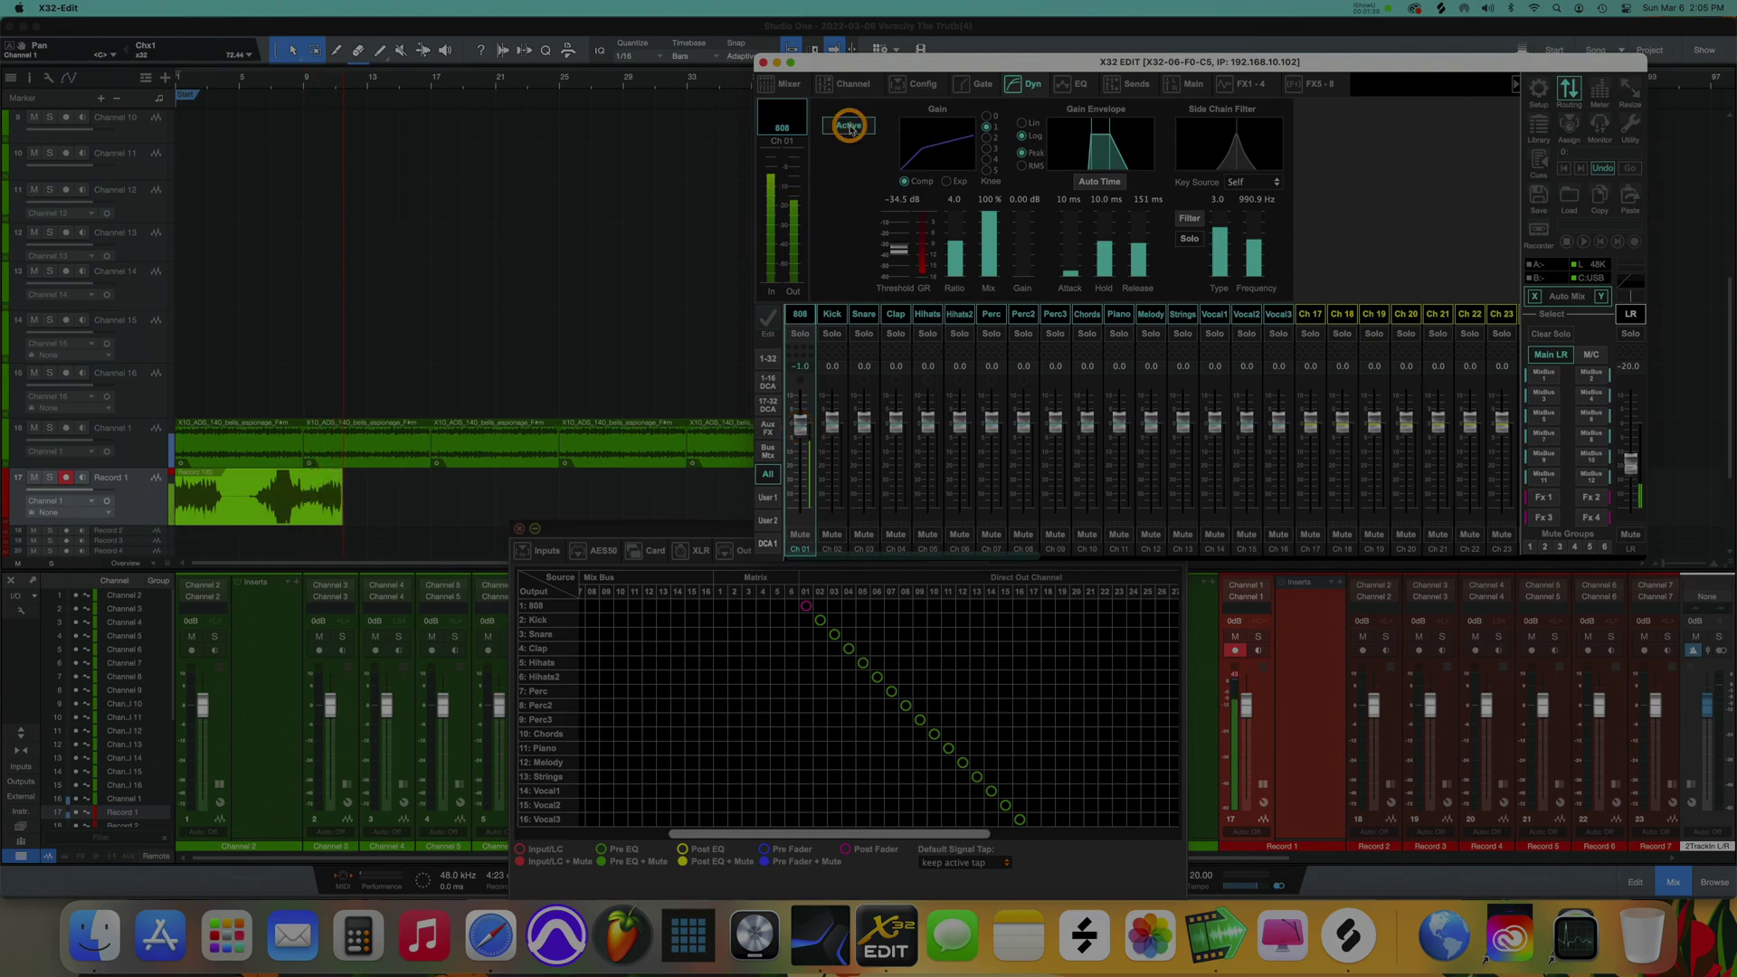
drag(902, 260, 905, 262)
drag(1025, 277, 1029, 210)
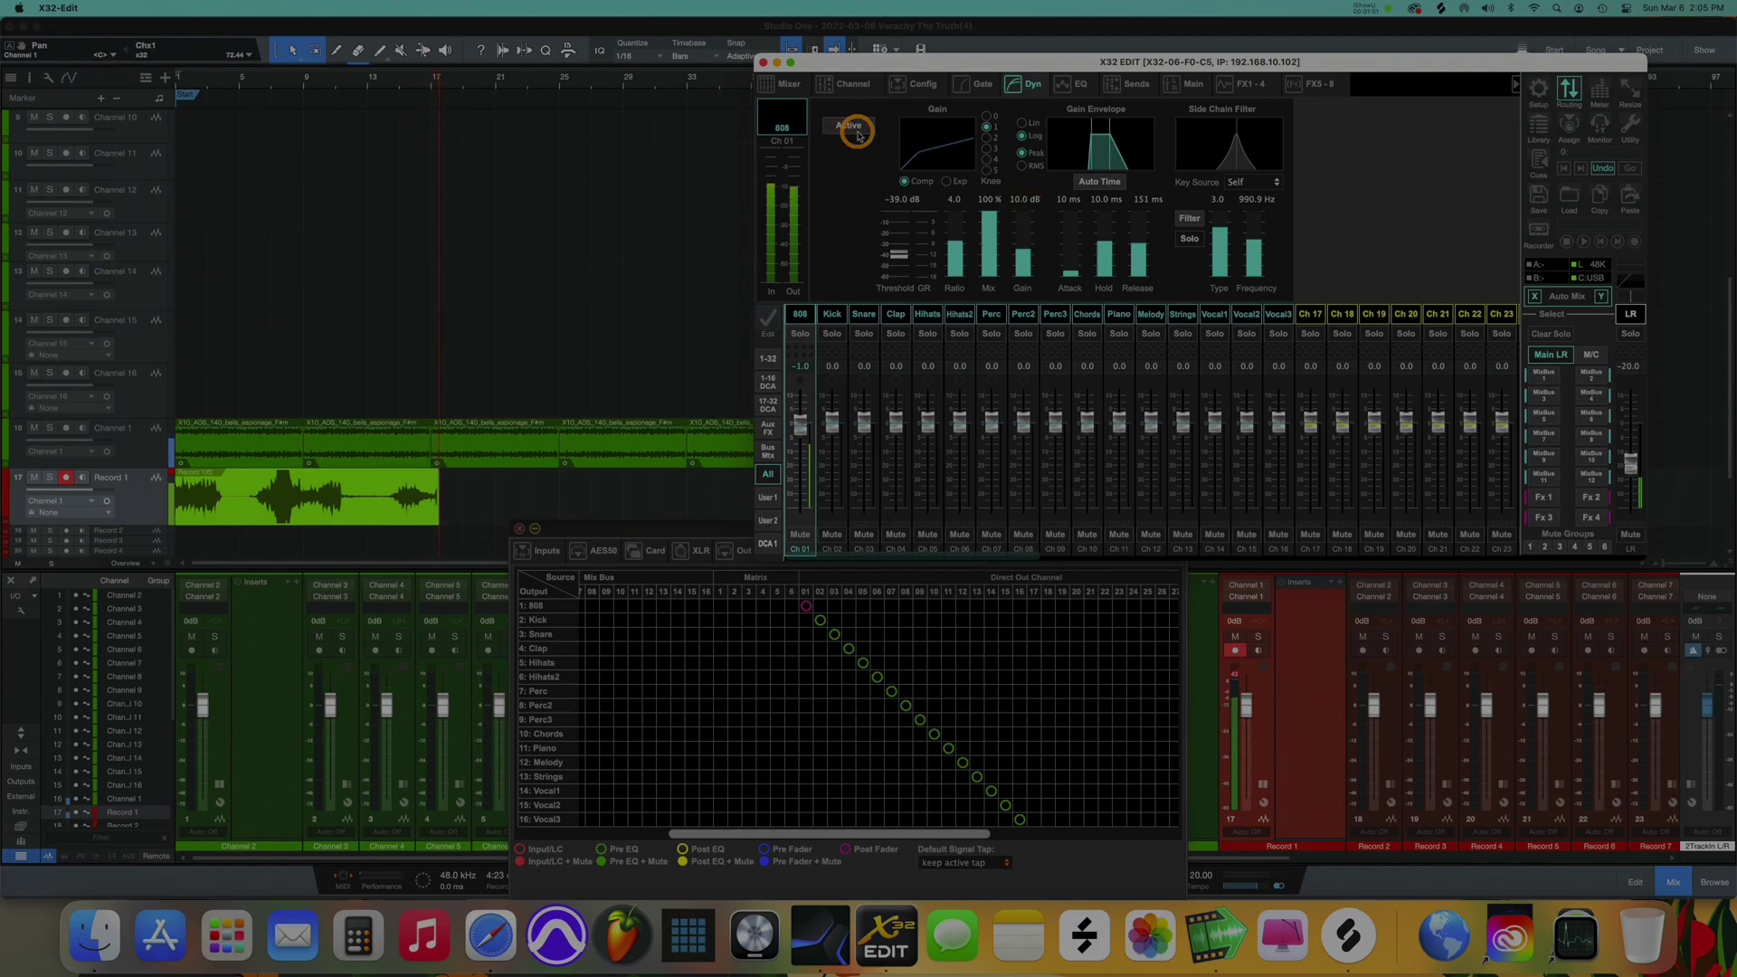
click(966, 85)
click(1064, 84)
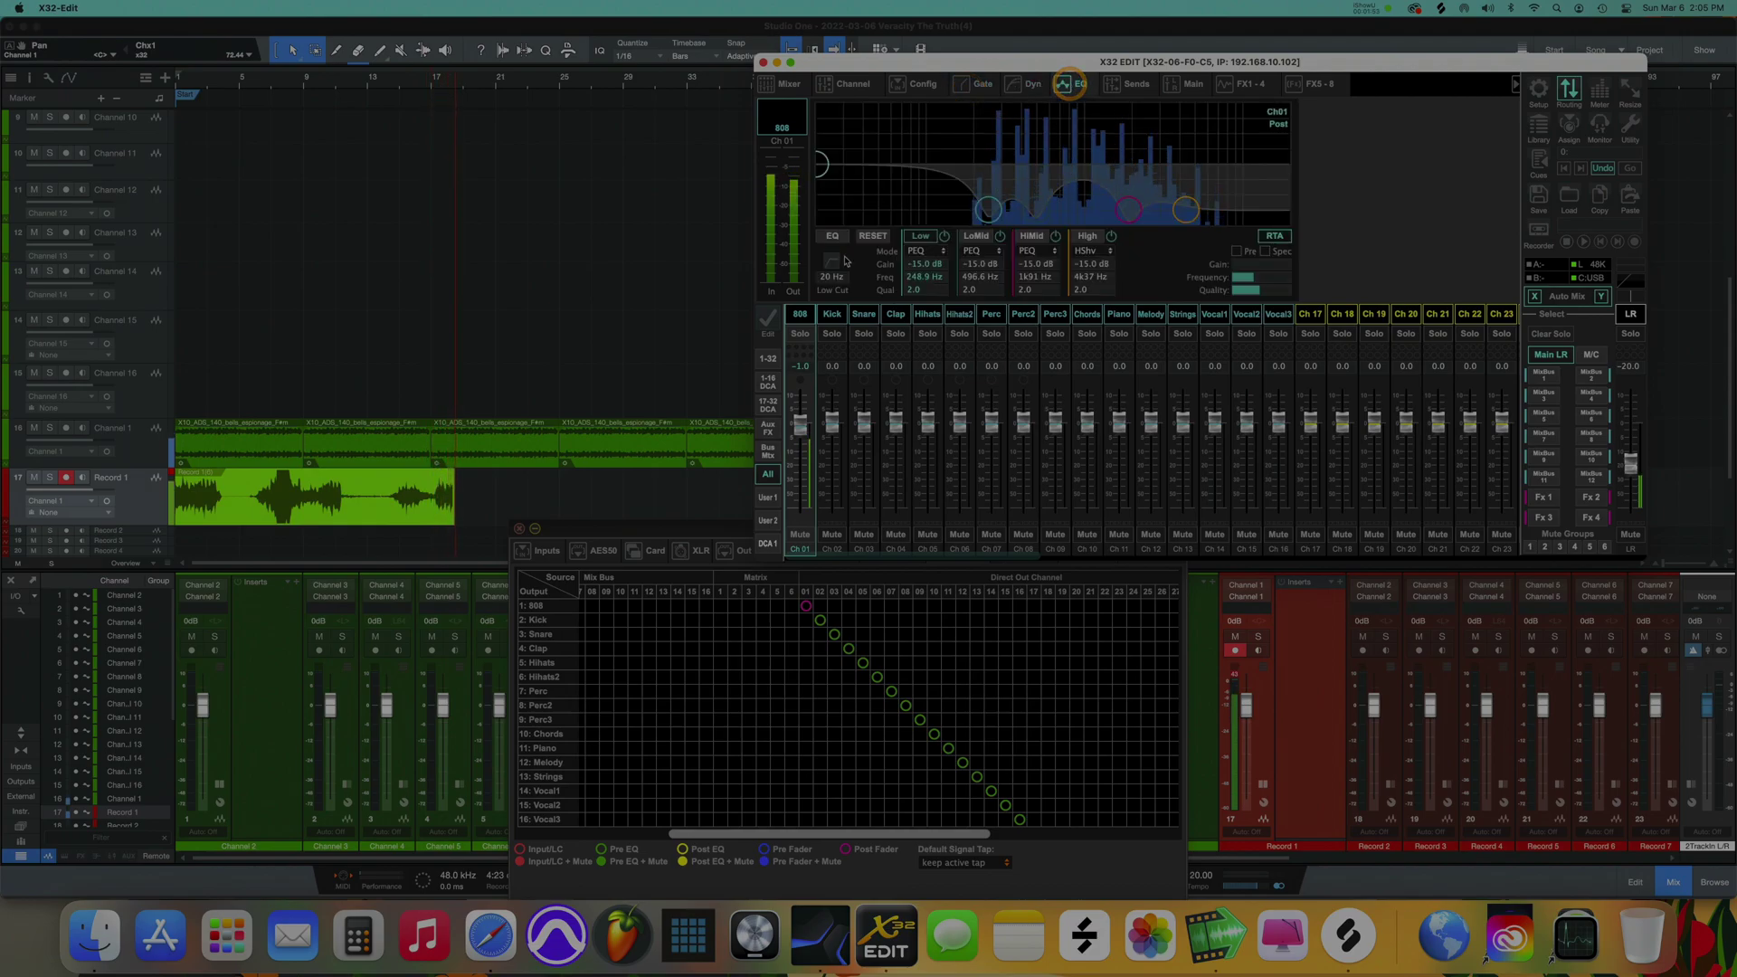
click(837, 237)
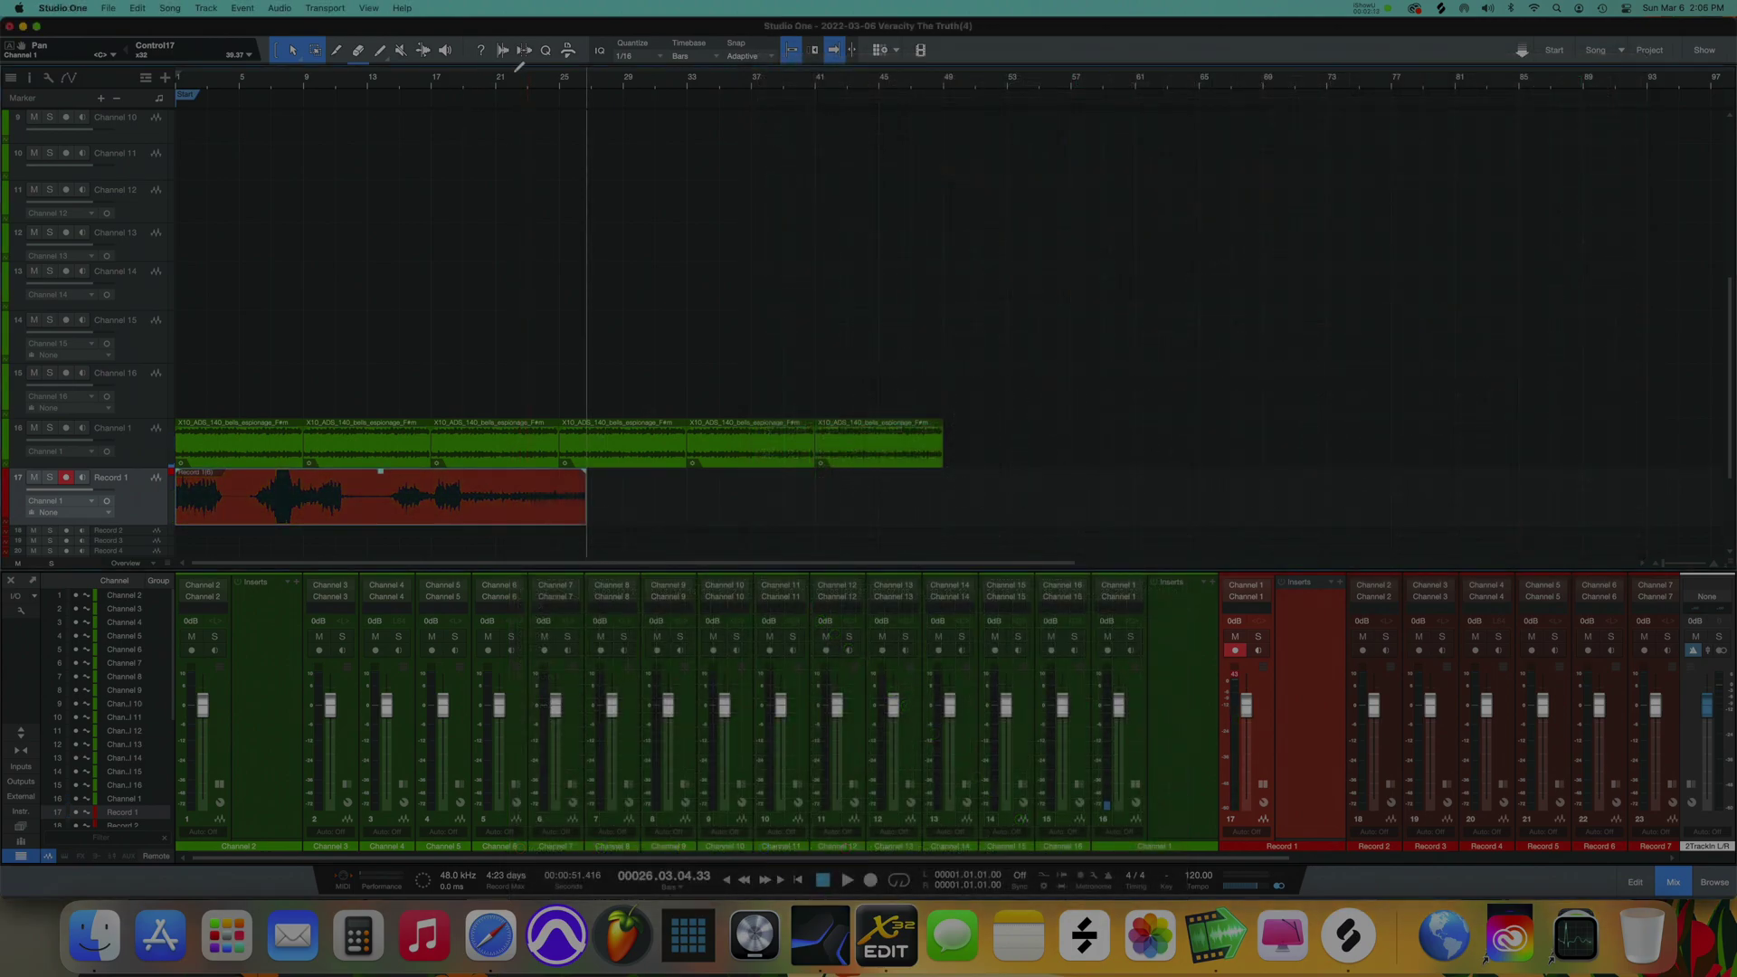
Step: Return to the song start and record a new take on Record 1
key(Home)
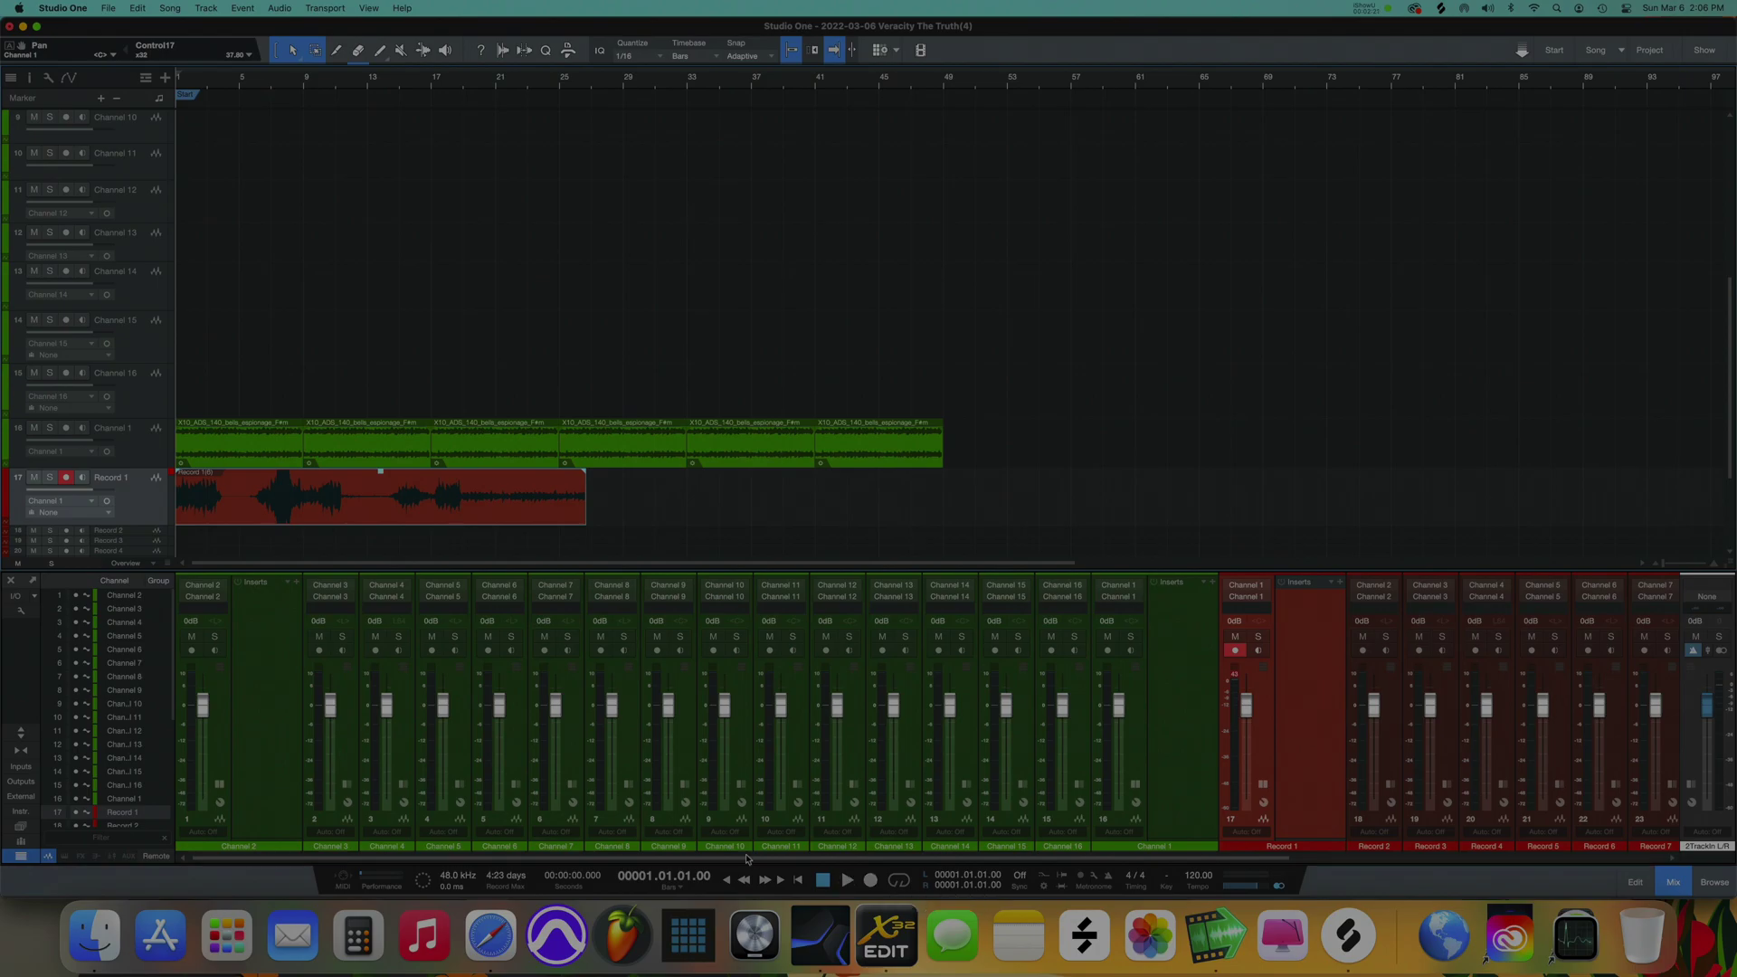
click(727, 877)
click(870, 881)
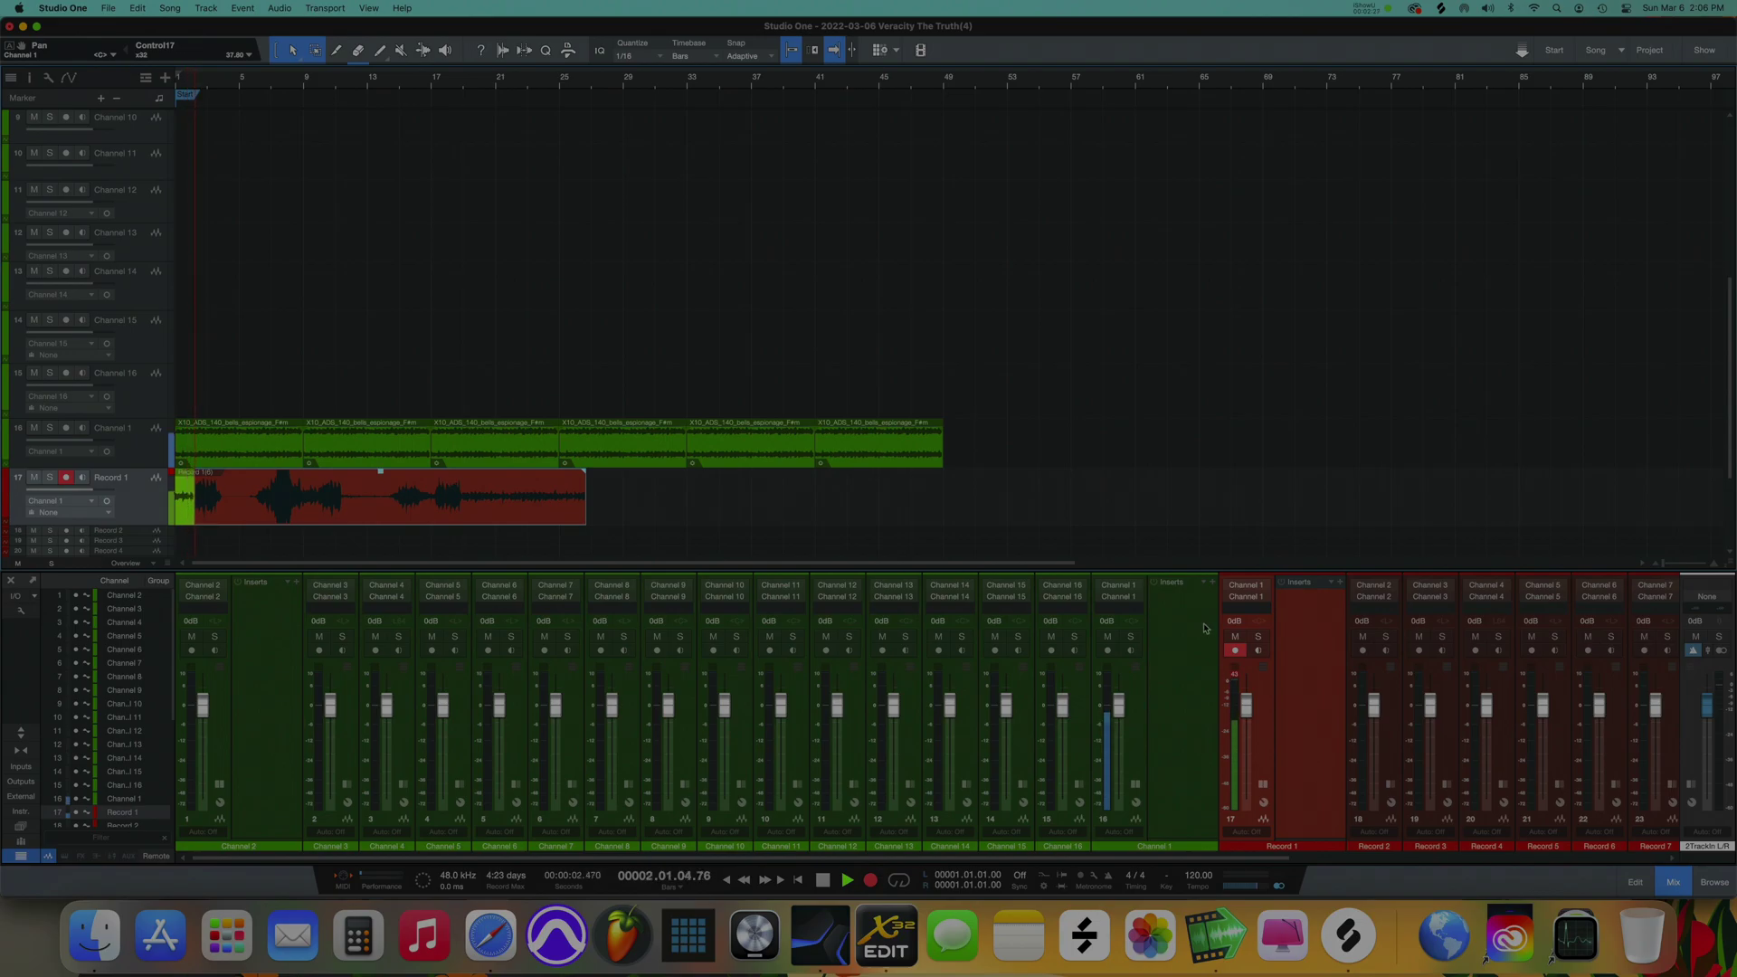
Step: Insert a CLA-2A Stereo compressor on Channel 1 and turn up its gain
click(1714, 882)
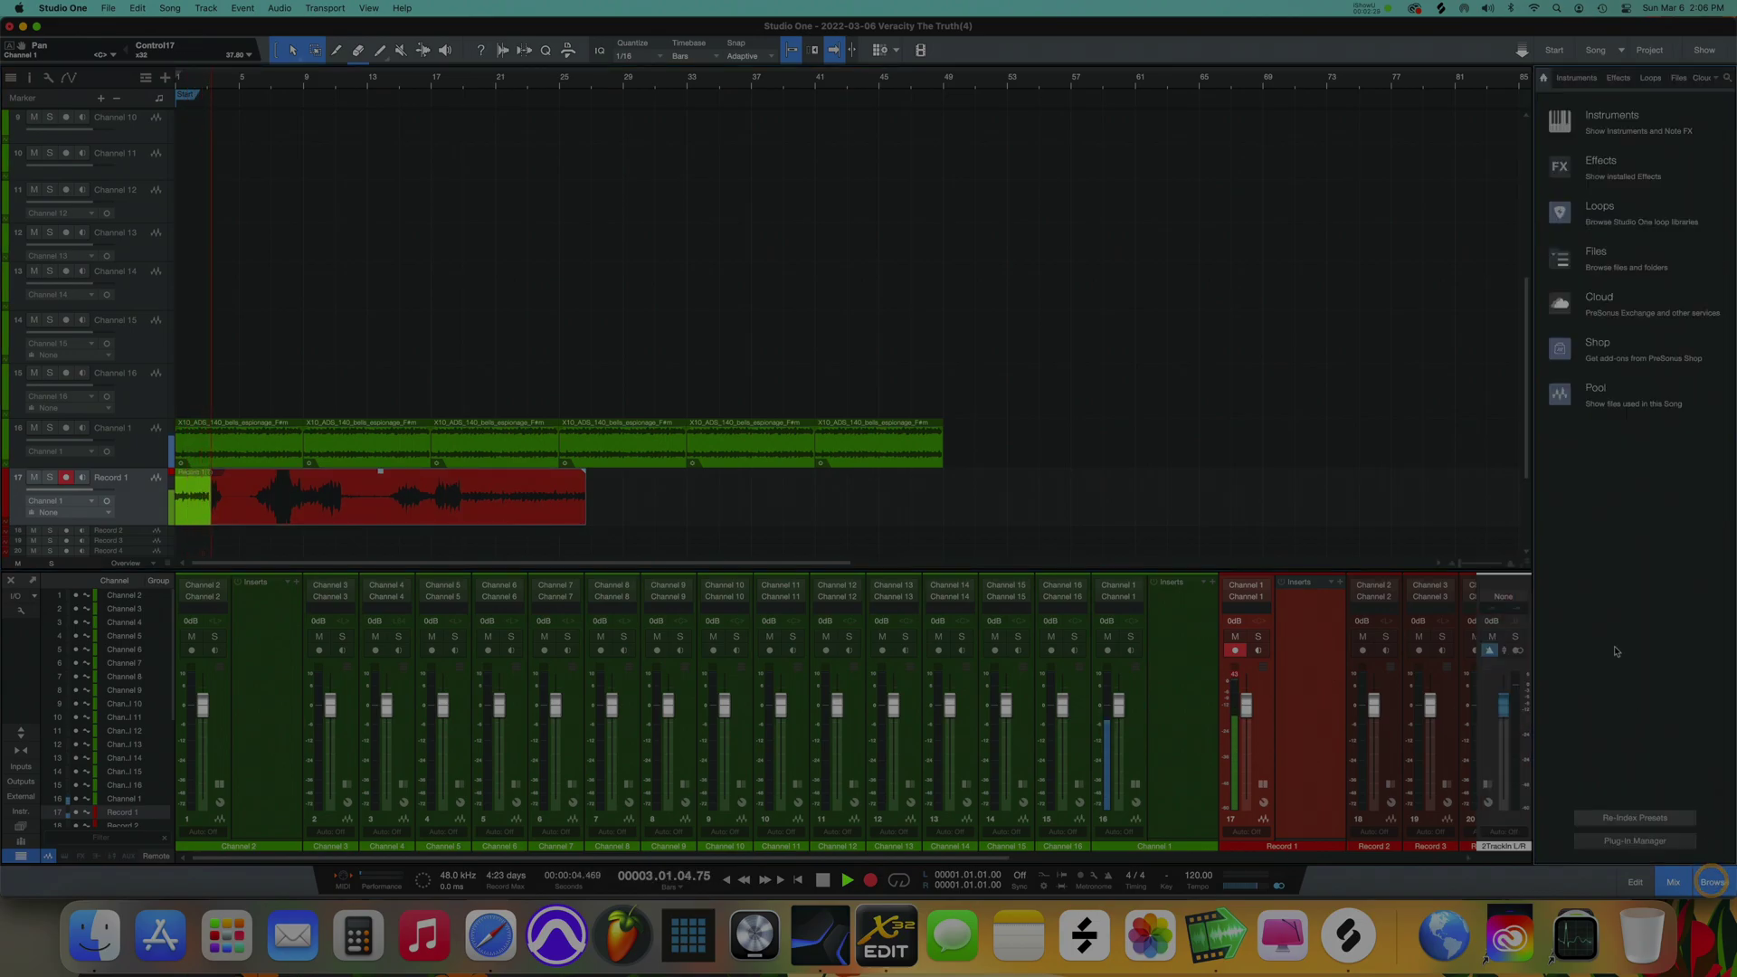
click(1615, 78)
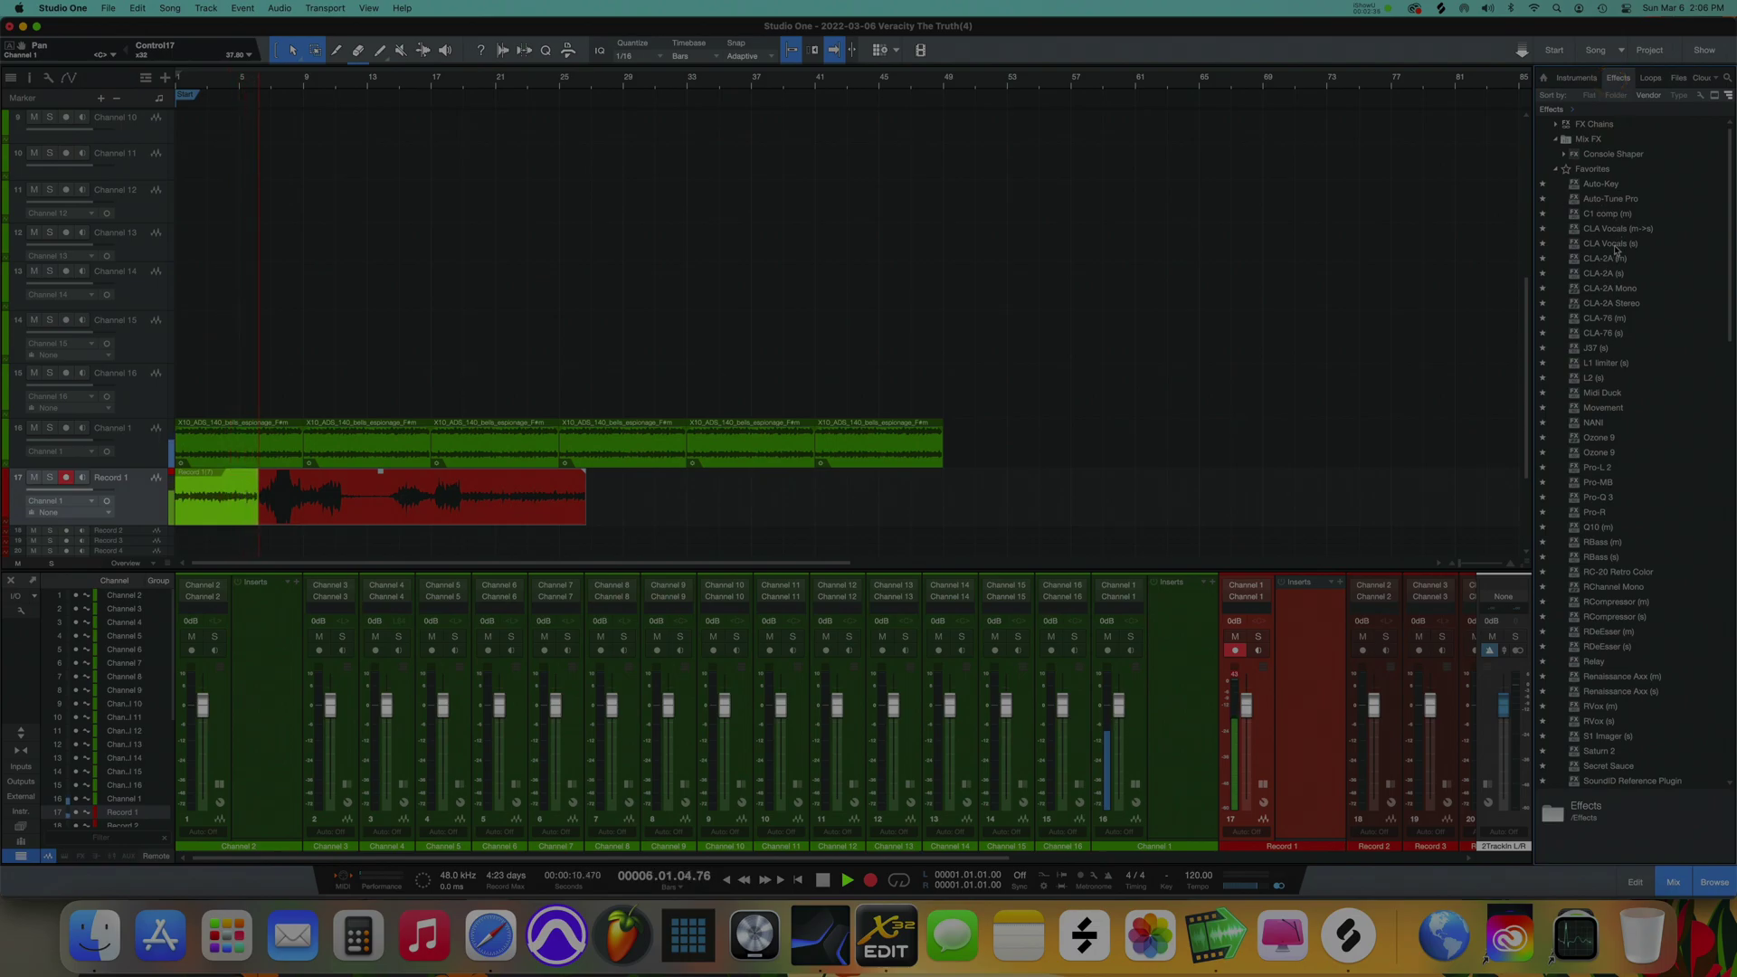
drag(1581, 302, 1167, 641)
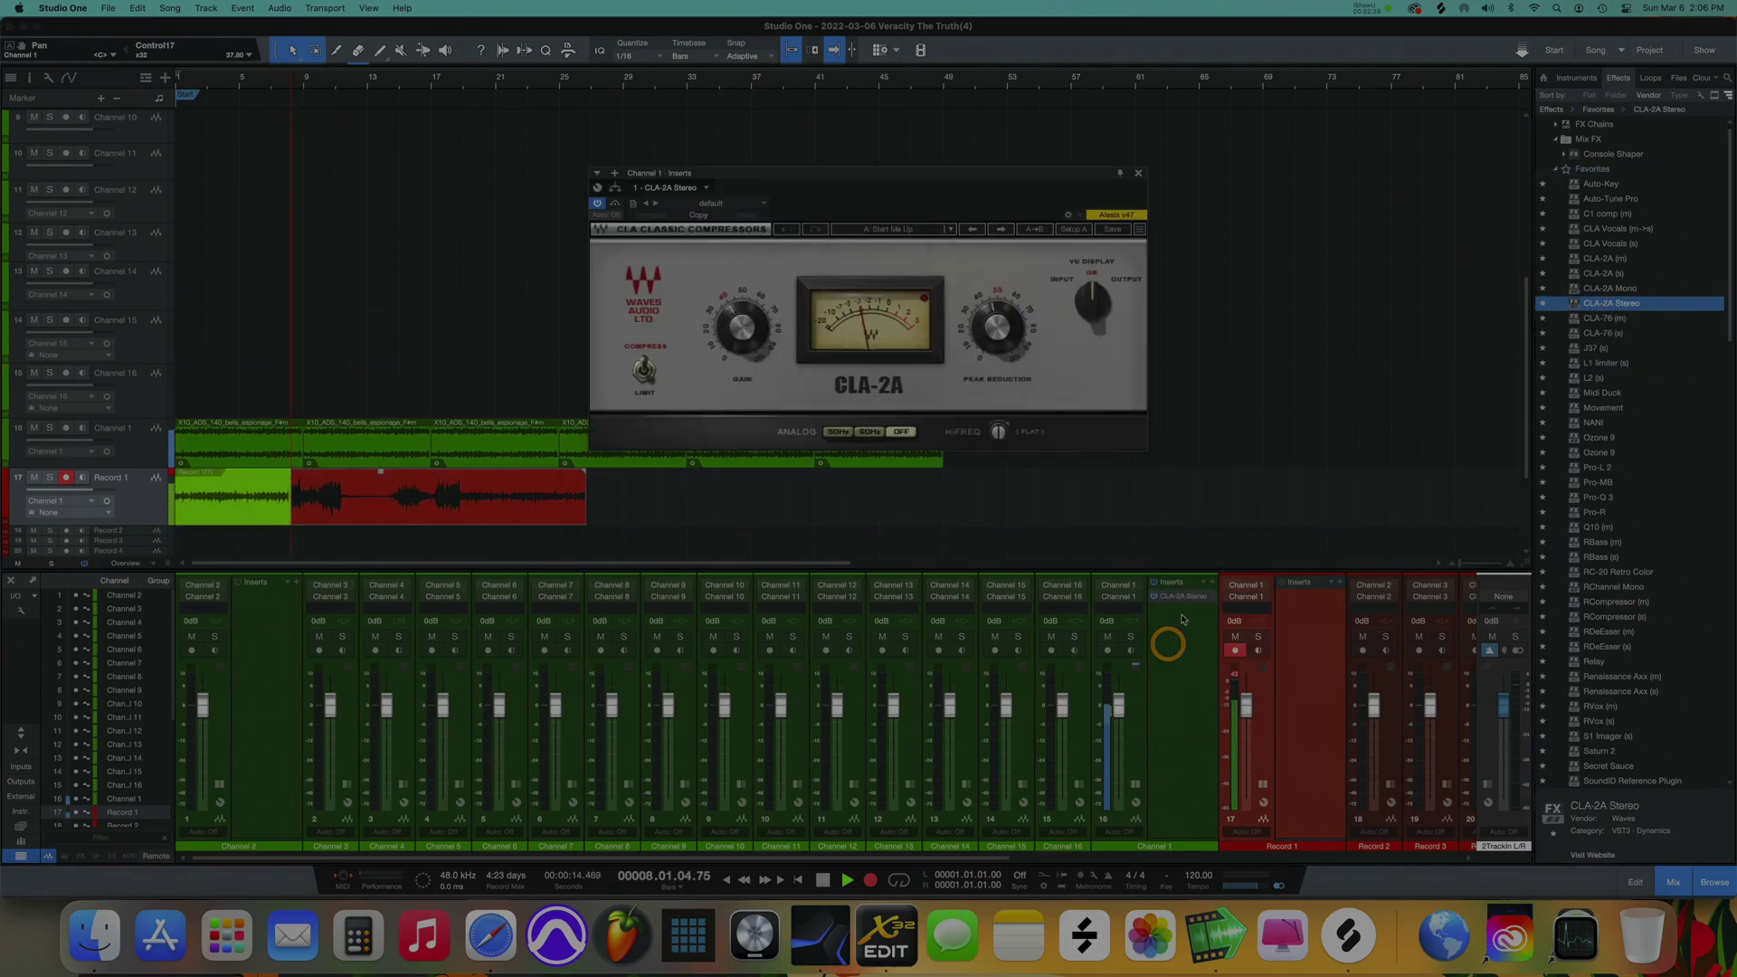
drag(740, 342, 750, 467)
click(1138, 172)
Step: Stop the recording and reselect the Channel 1 track in Studio One
key(space)
key(super+Tab)
click(516, 453)
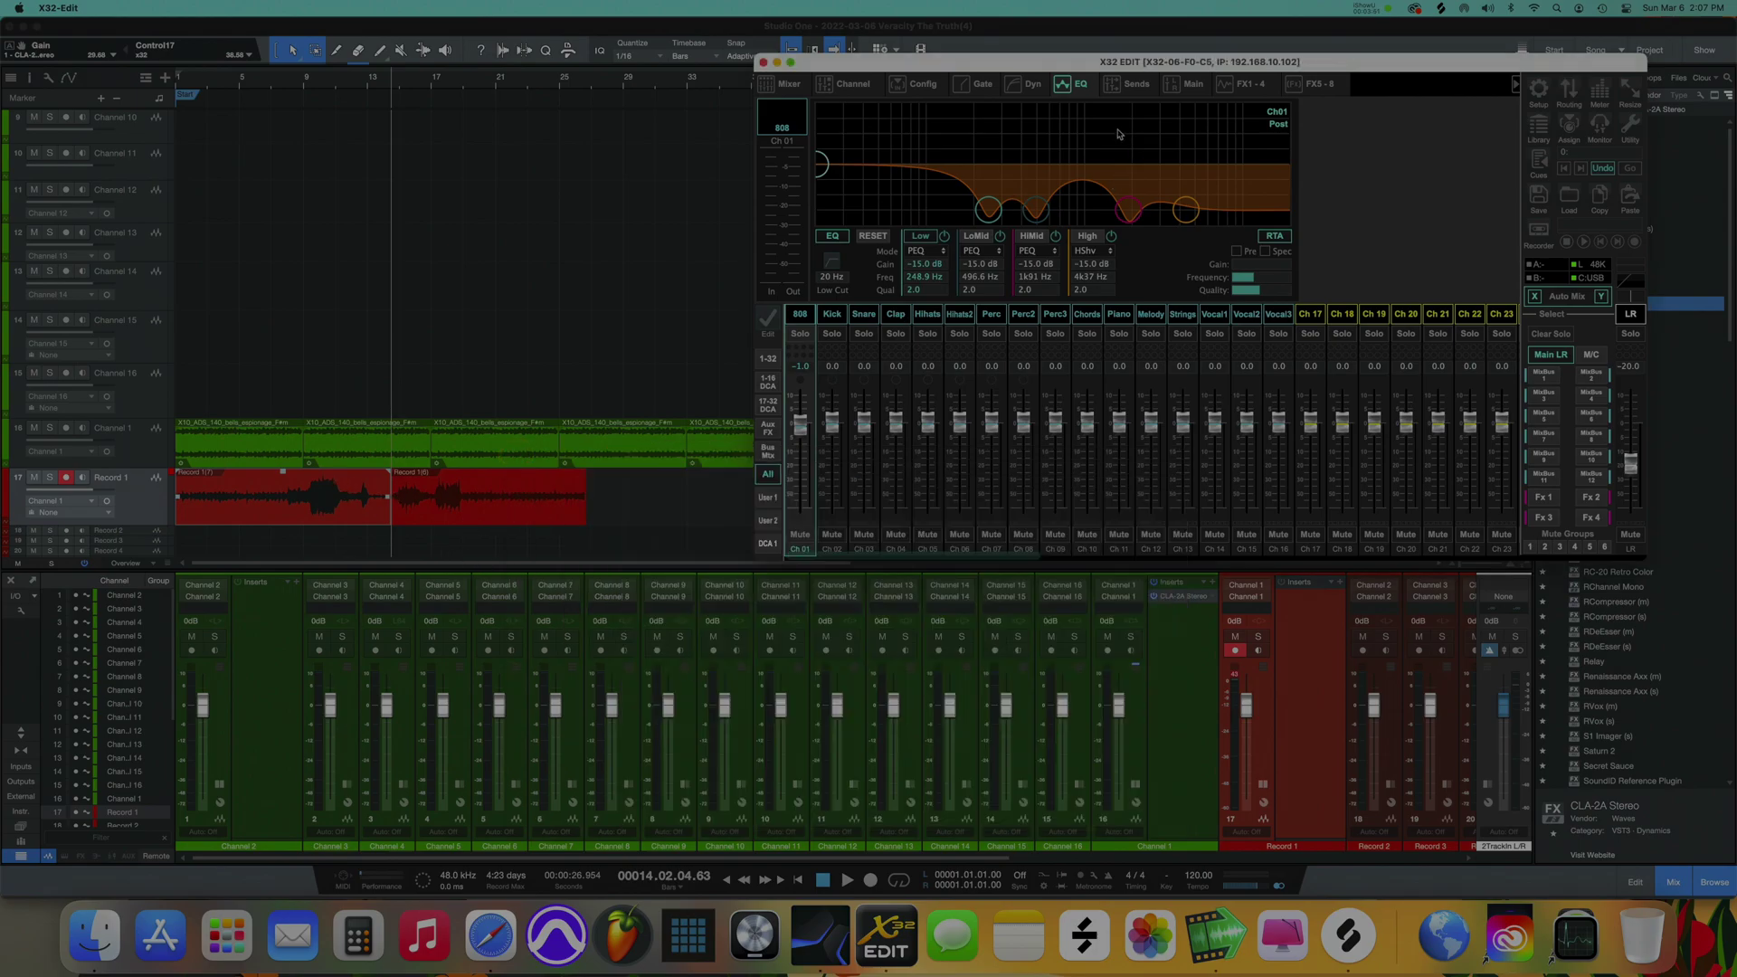
click(559, 356)
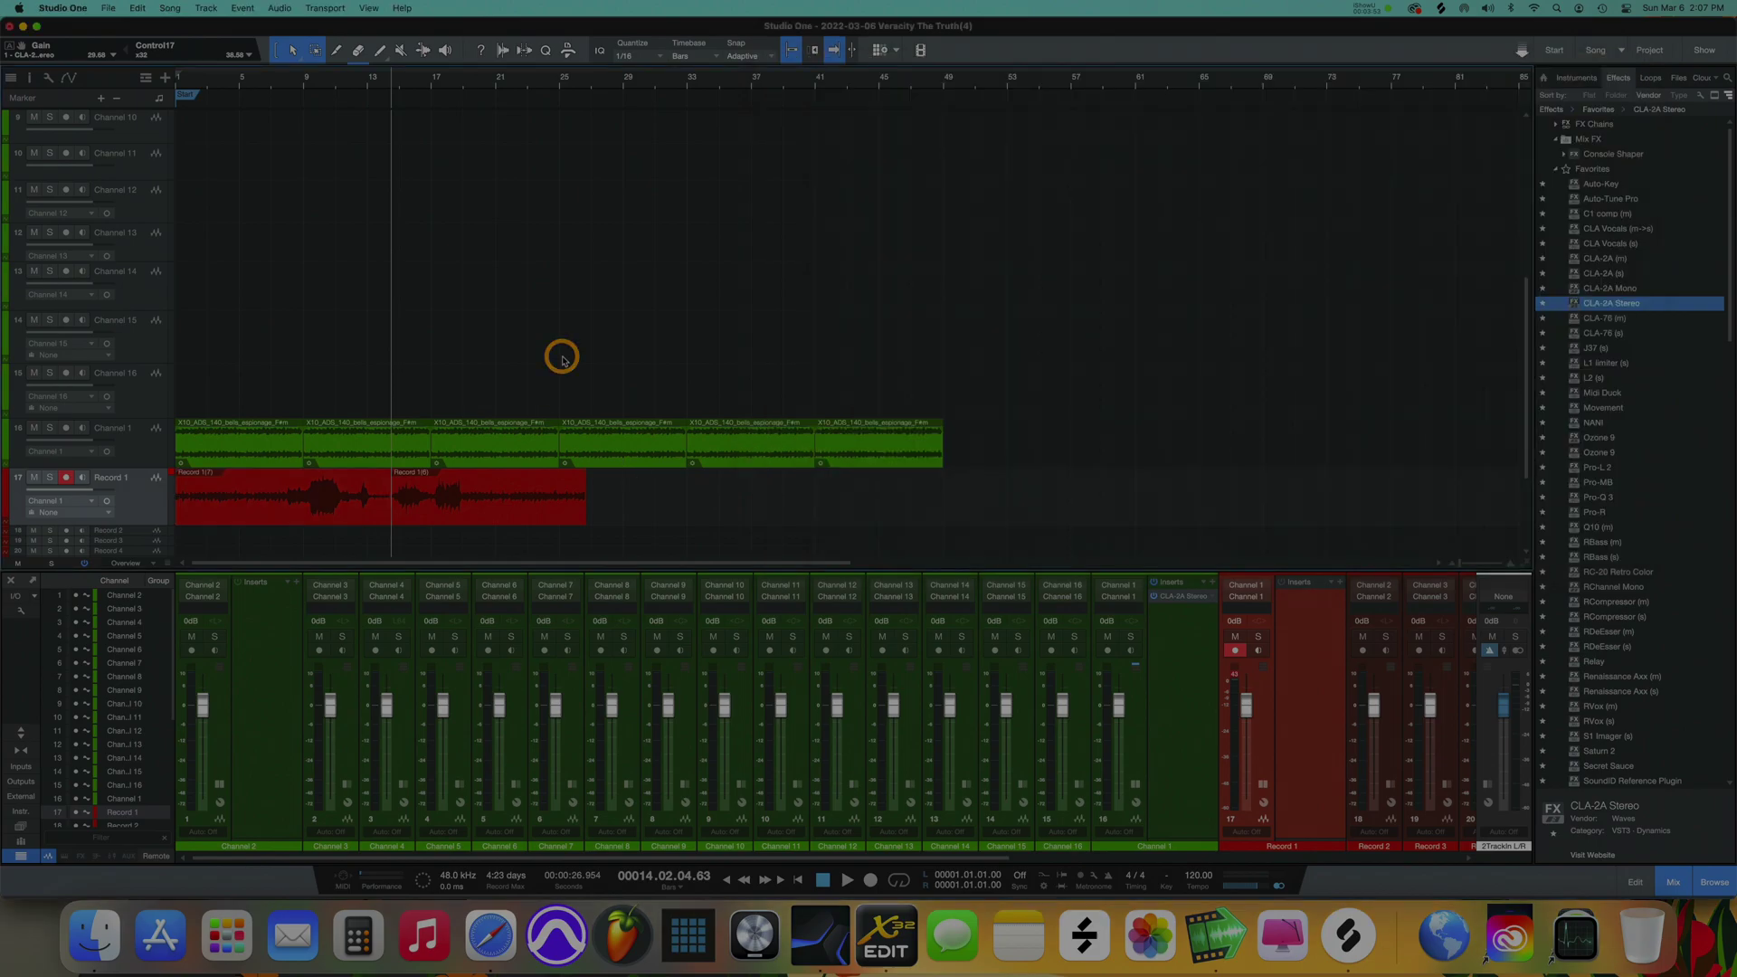
click(178, 403)
click(97, 398)
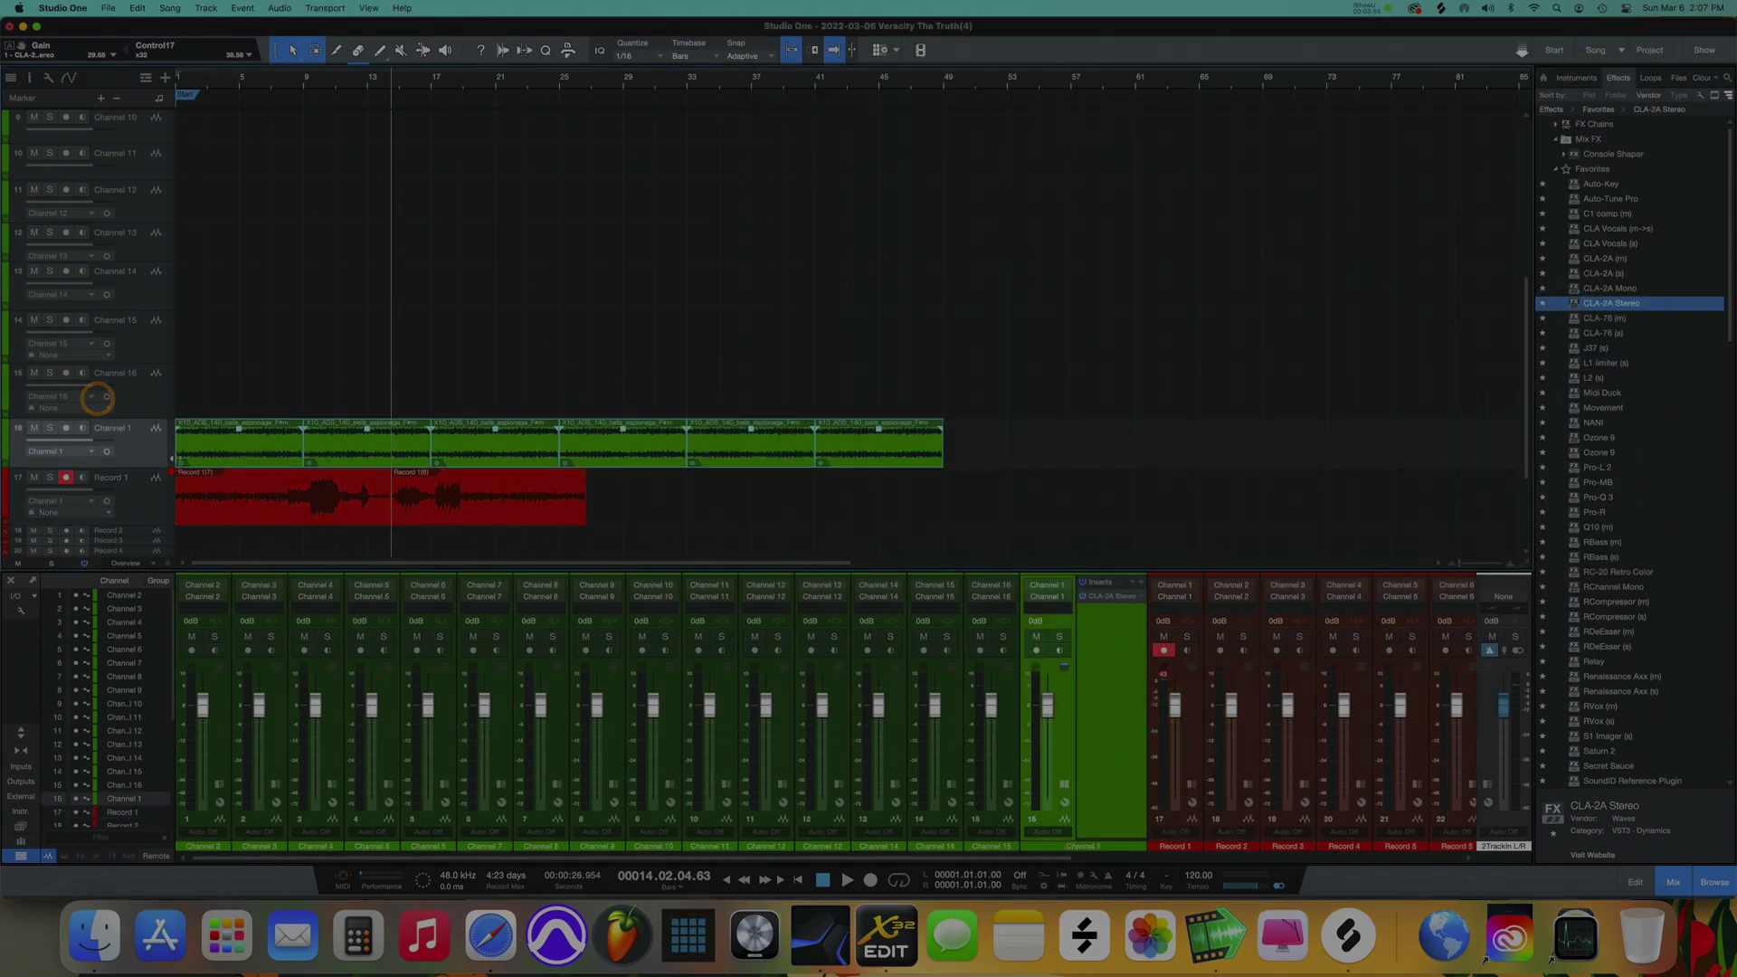
Step: Record-arm tracks Record 2 through Record 16 and toggle Record 1's input monitoring on and off
scroll(173, 459, down, 3)
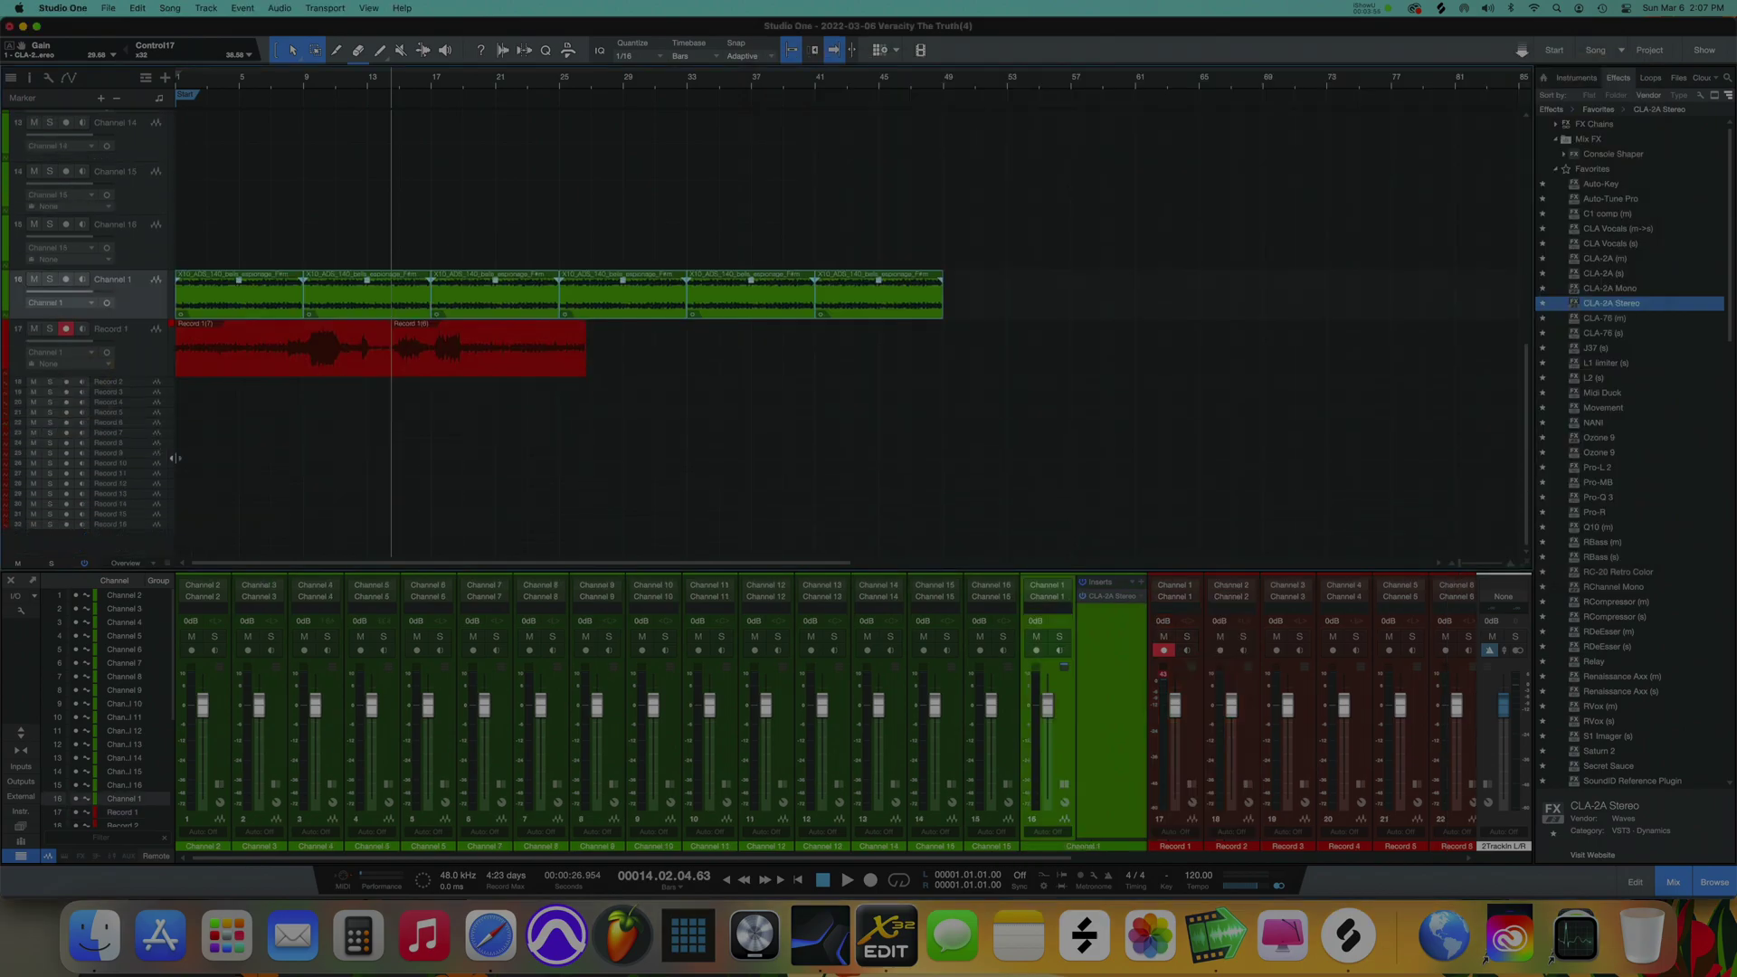
click(145, 383)
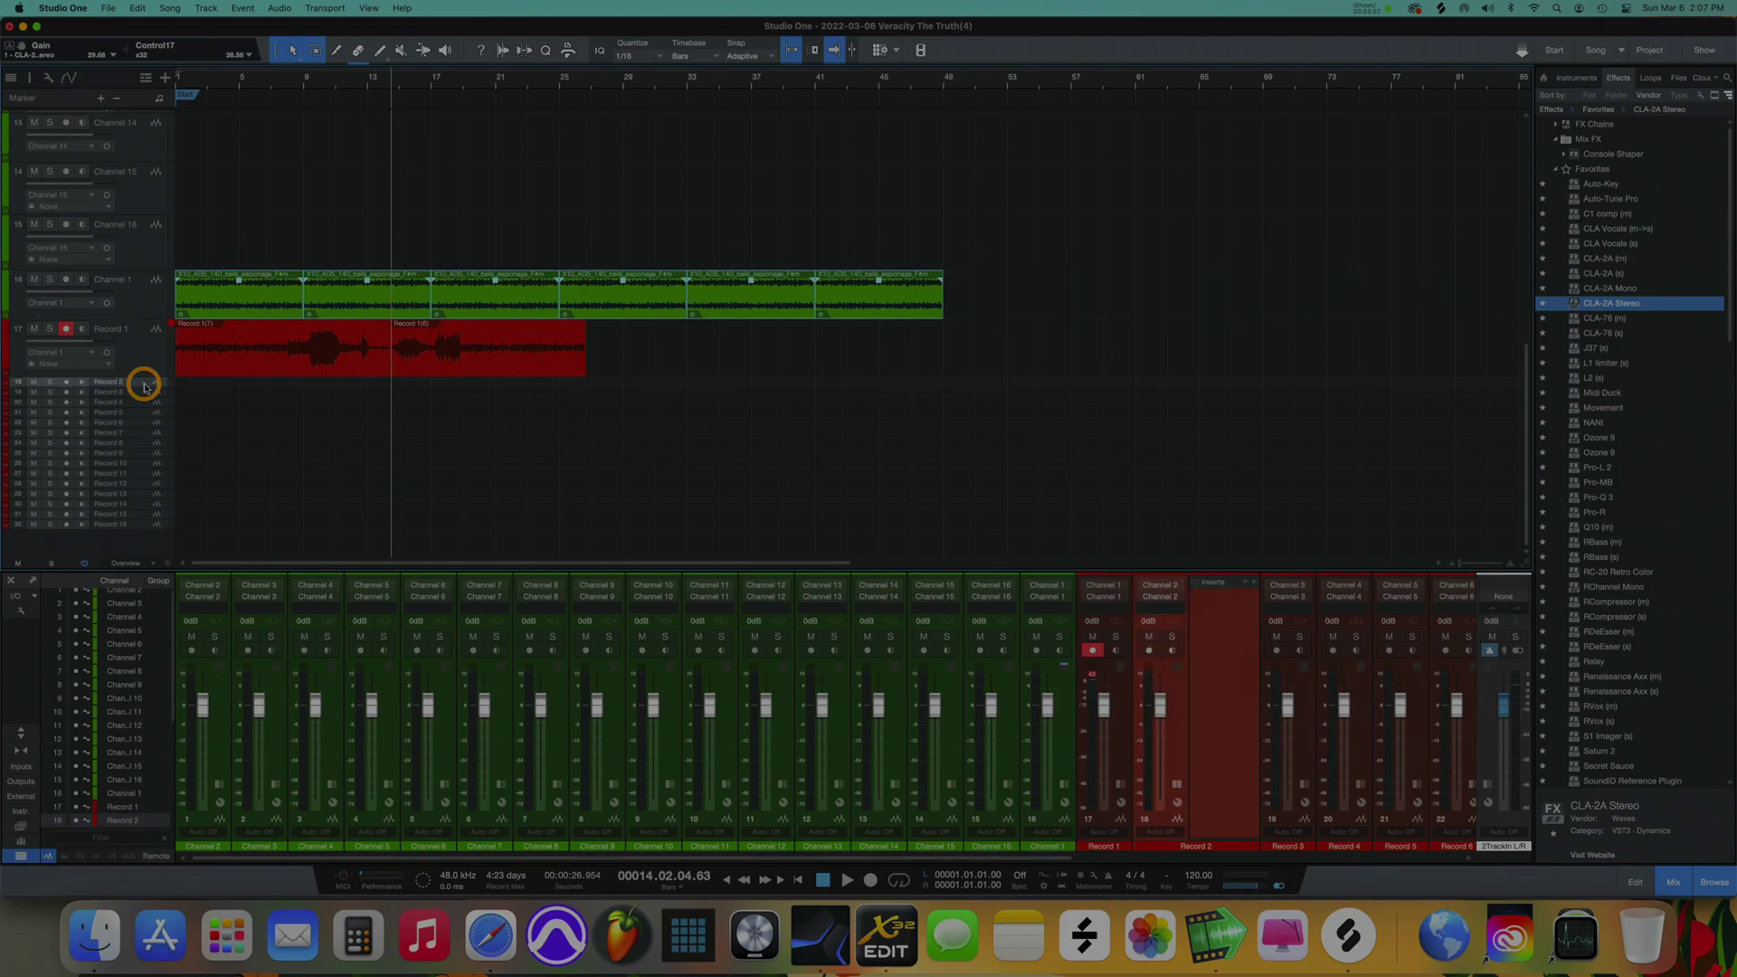
shift+click(122, 525)
click(66, 382)
click(80, 382)
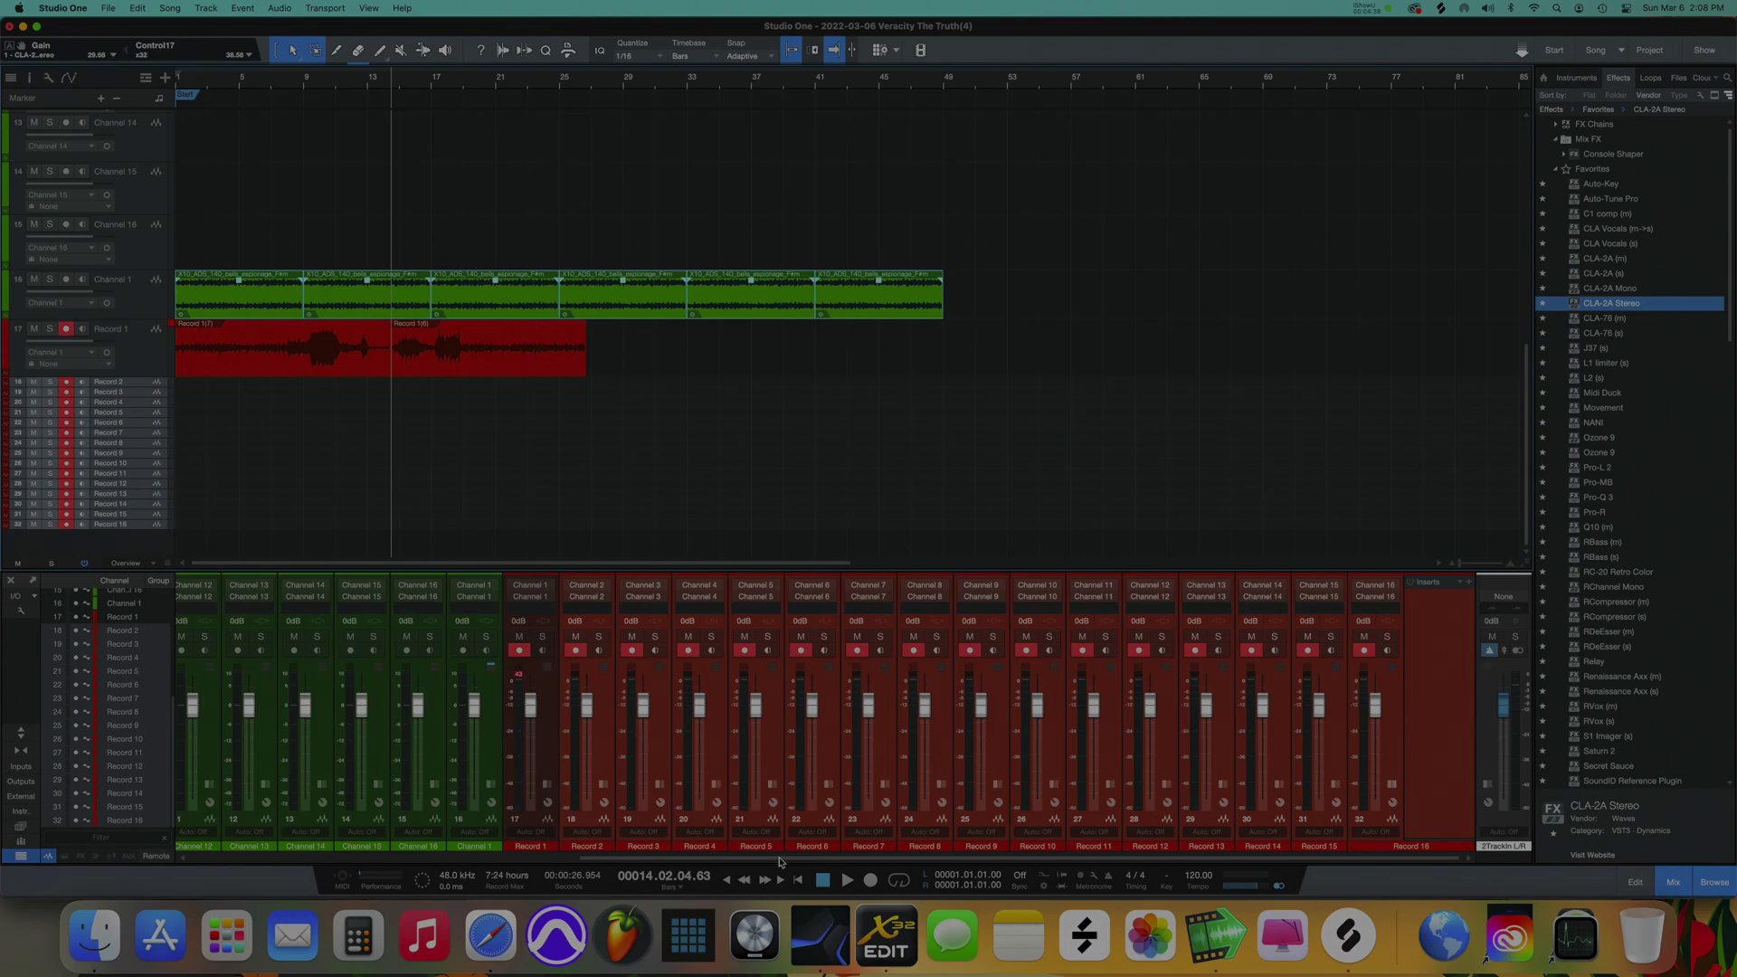
click(81, 328)
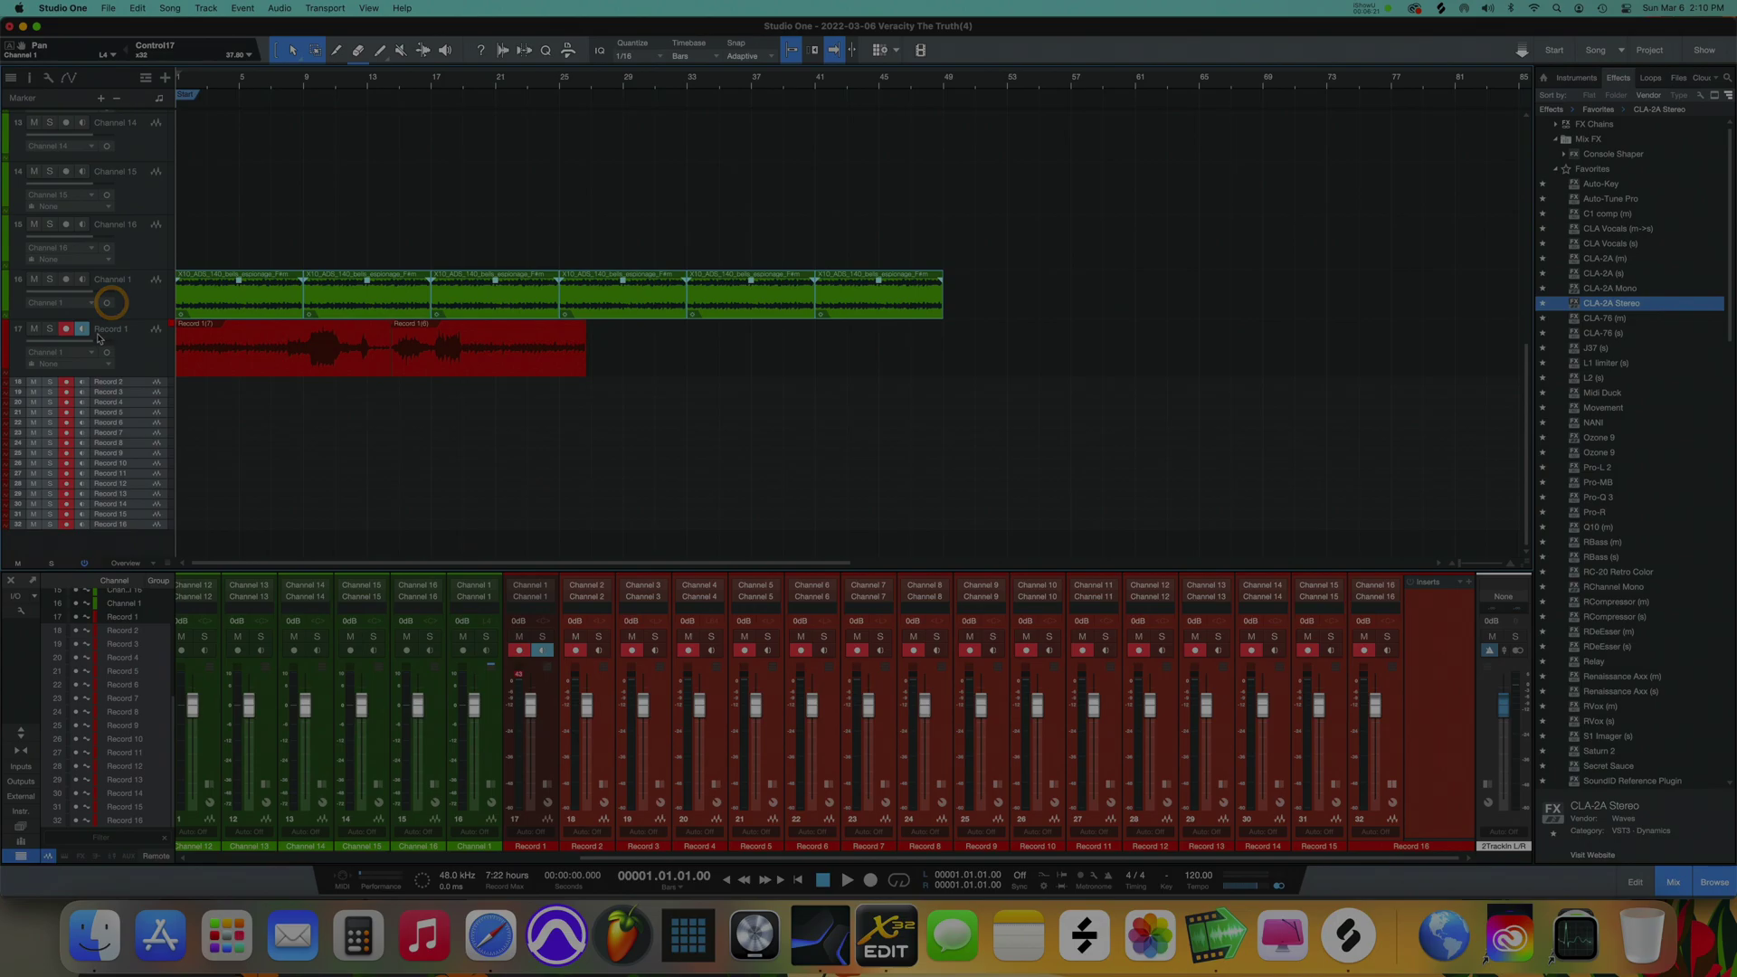
click(81, 329)
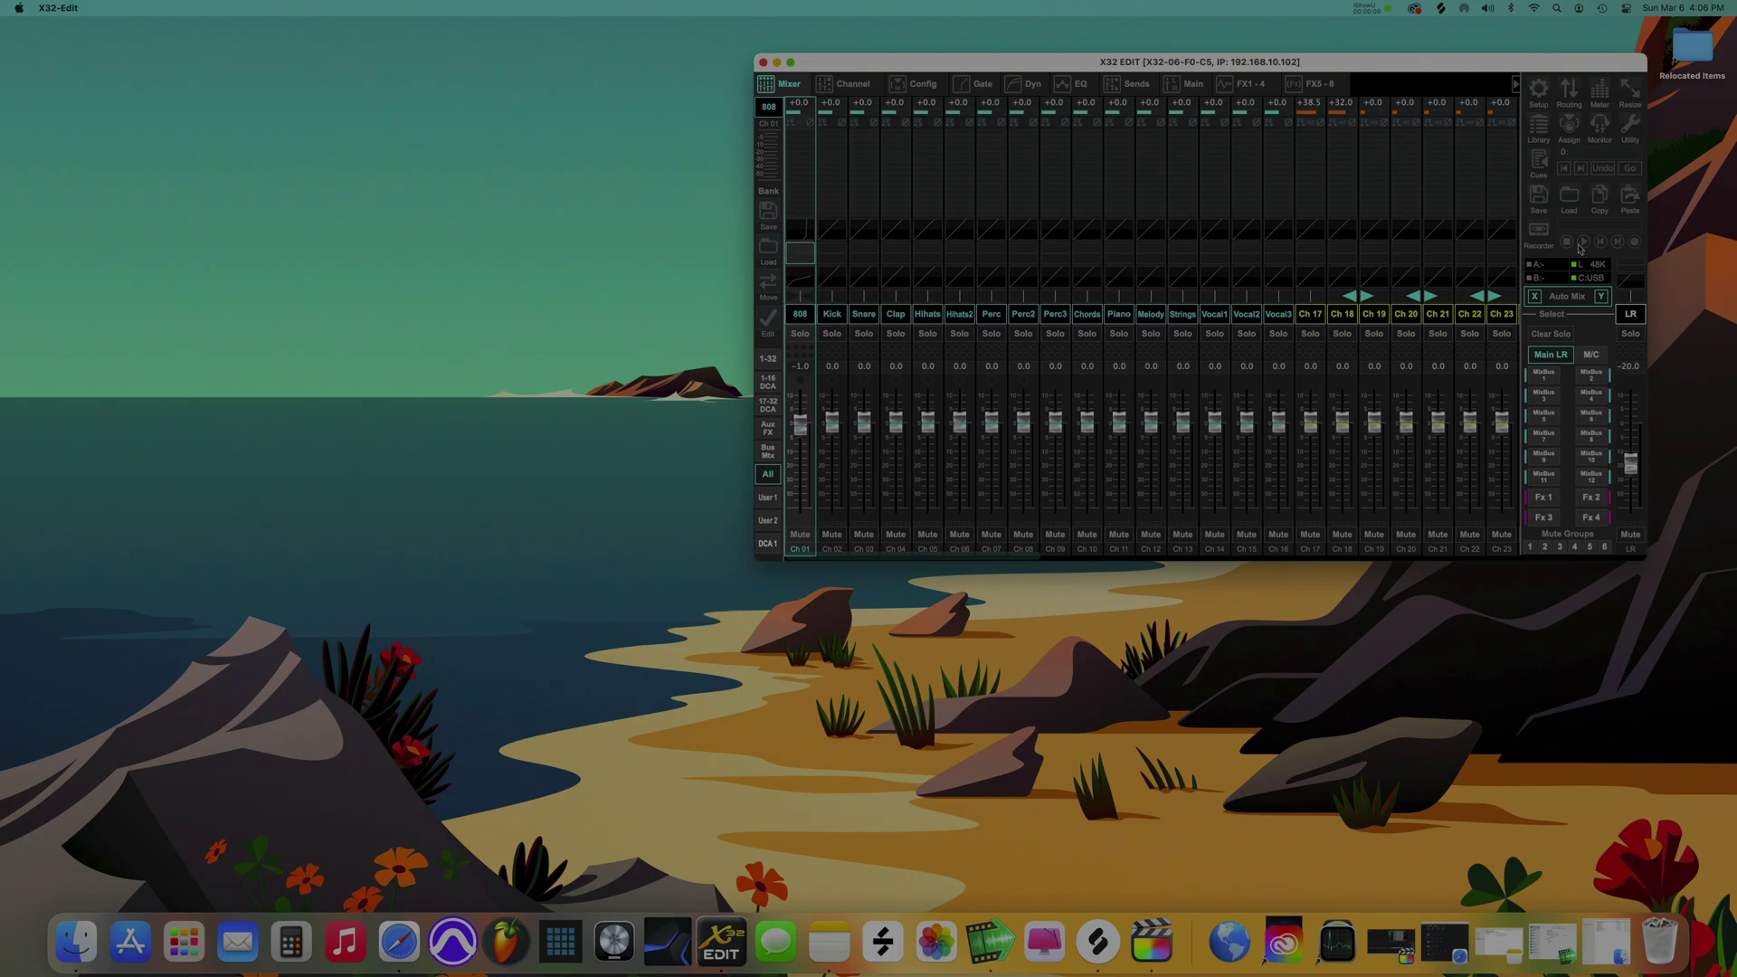
Step: Load the 16-channel effects mix scene from the Behringer scene saves folder
click(1568, 204)
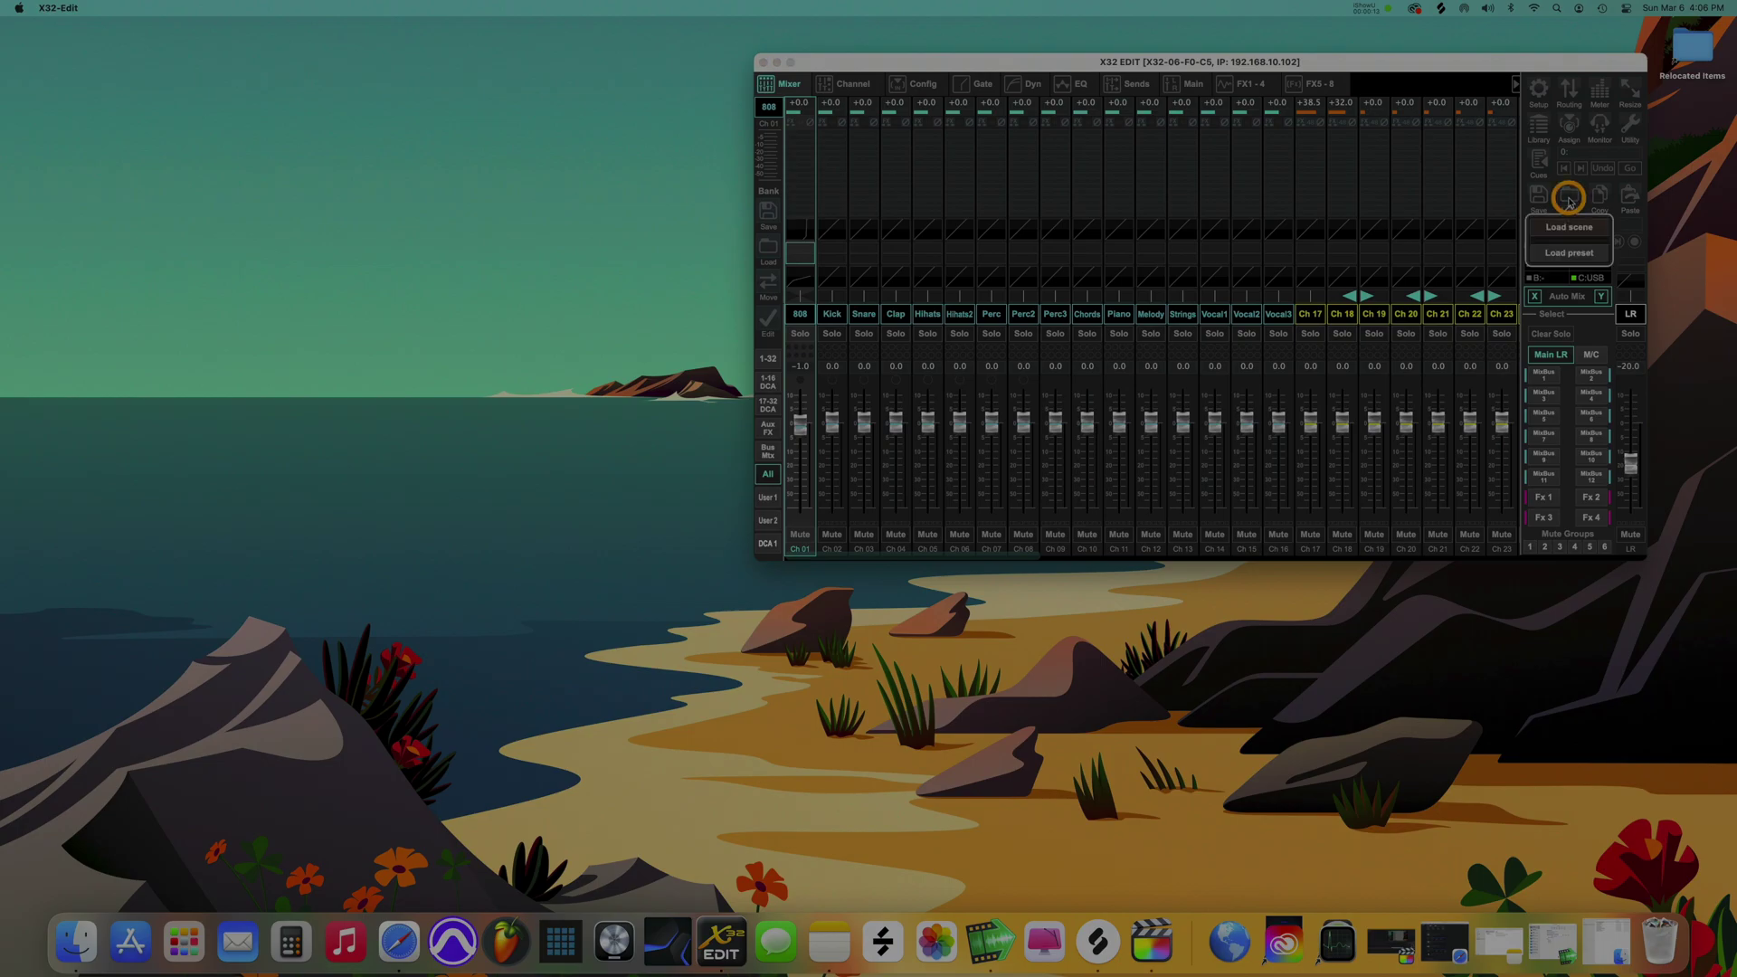
click(1571, 229)
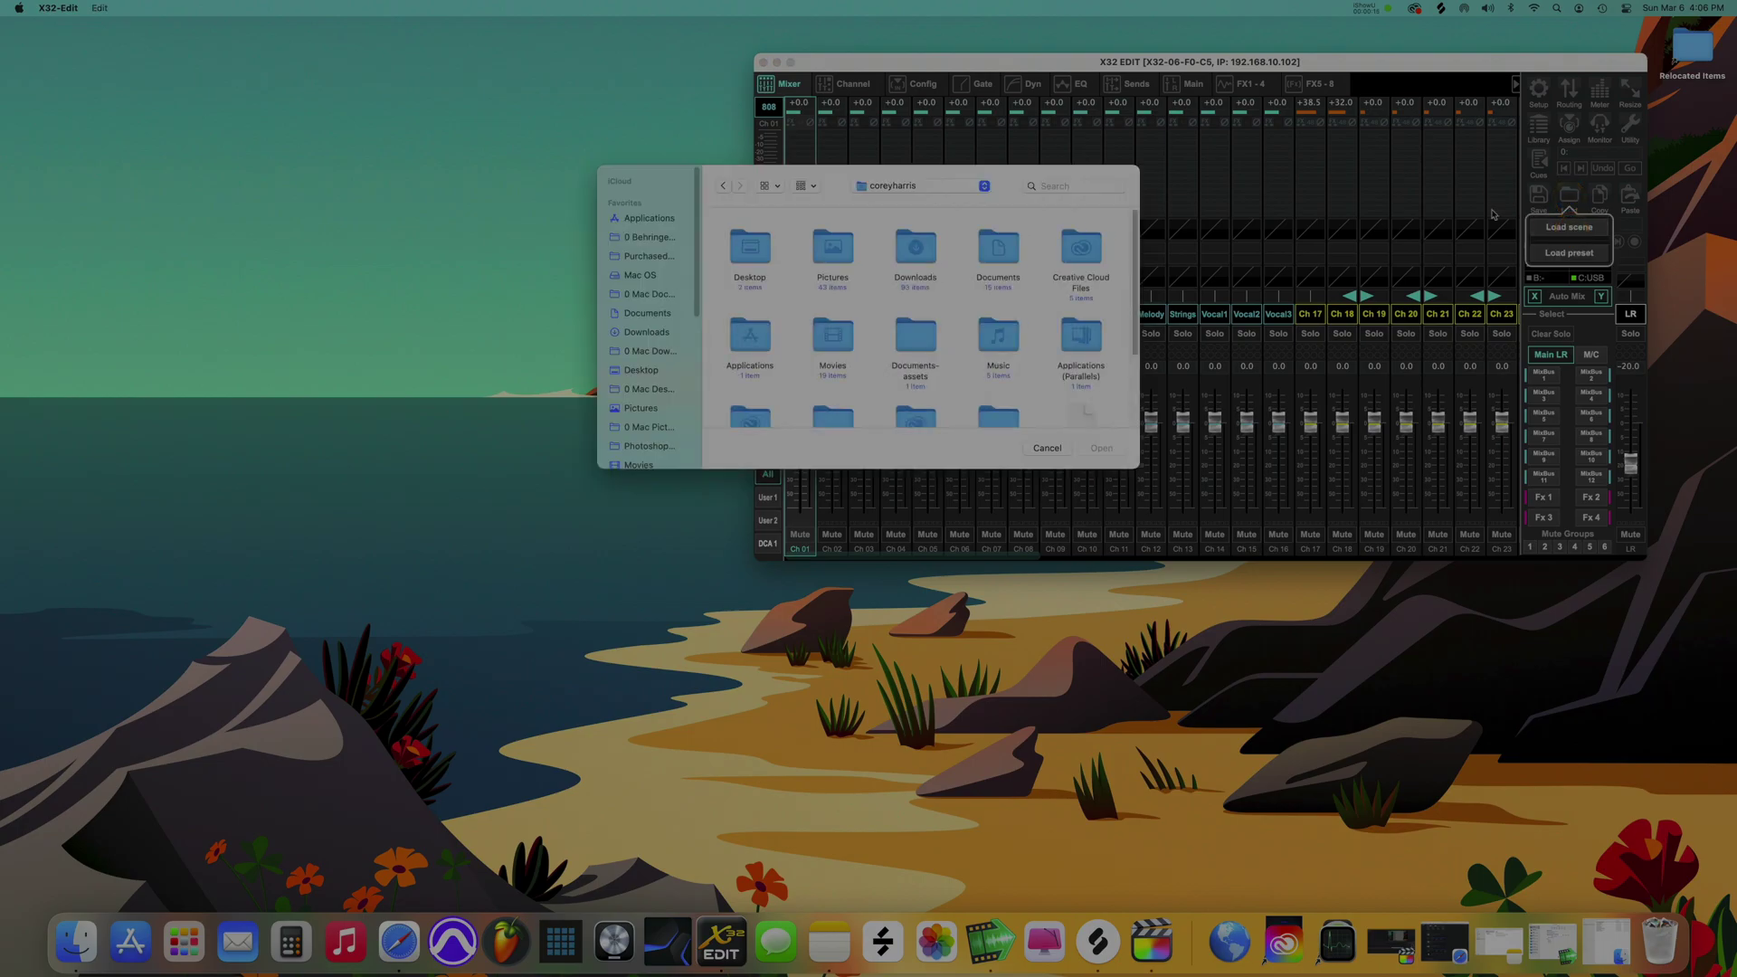
click(651, 239)
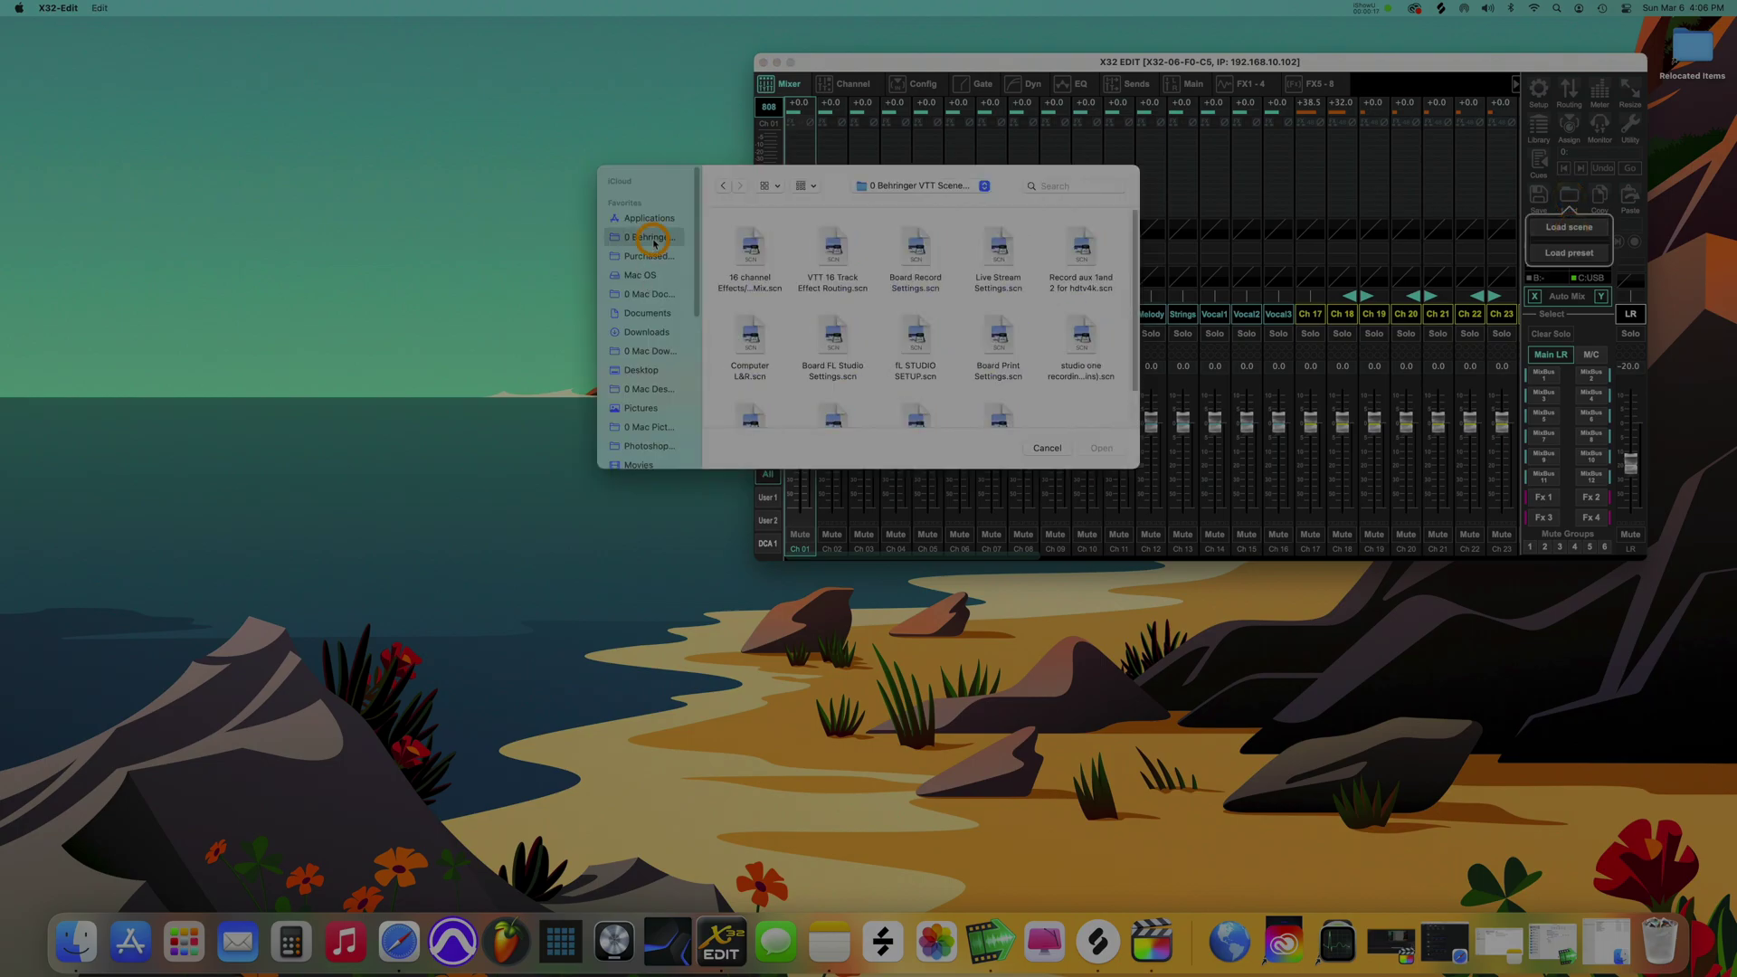
click(763, 259)
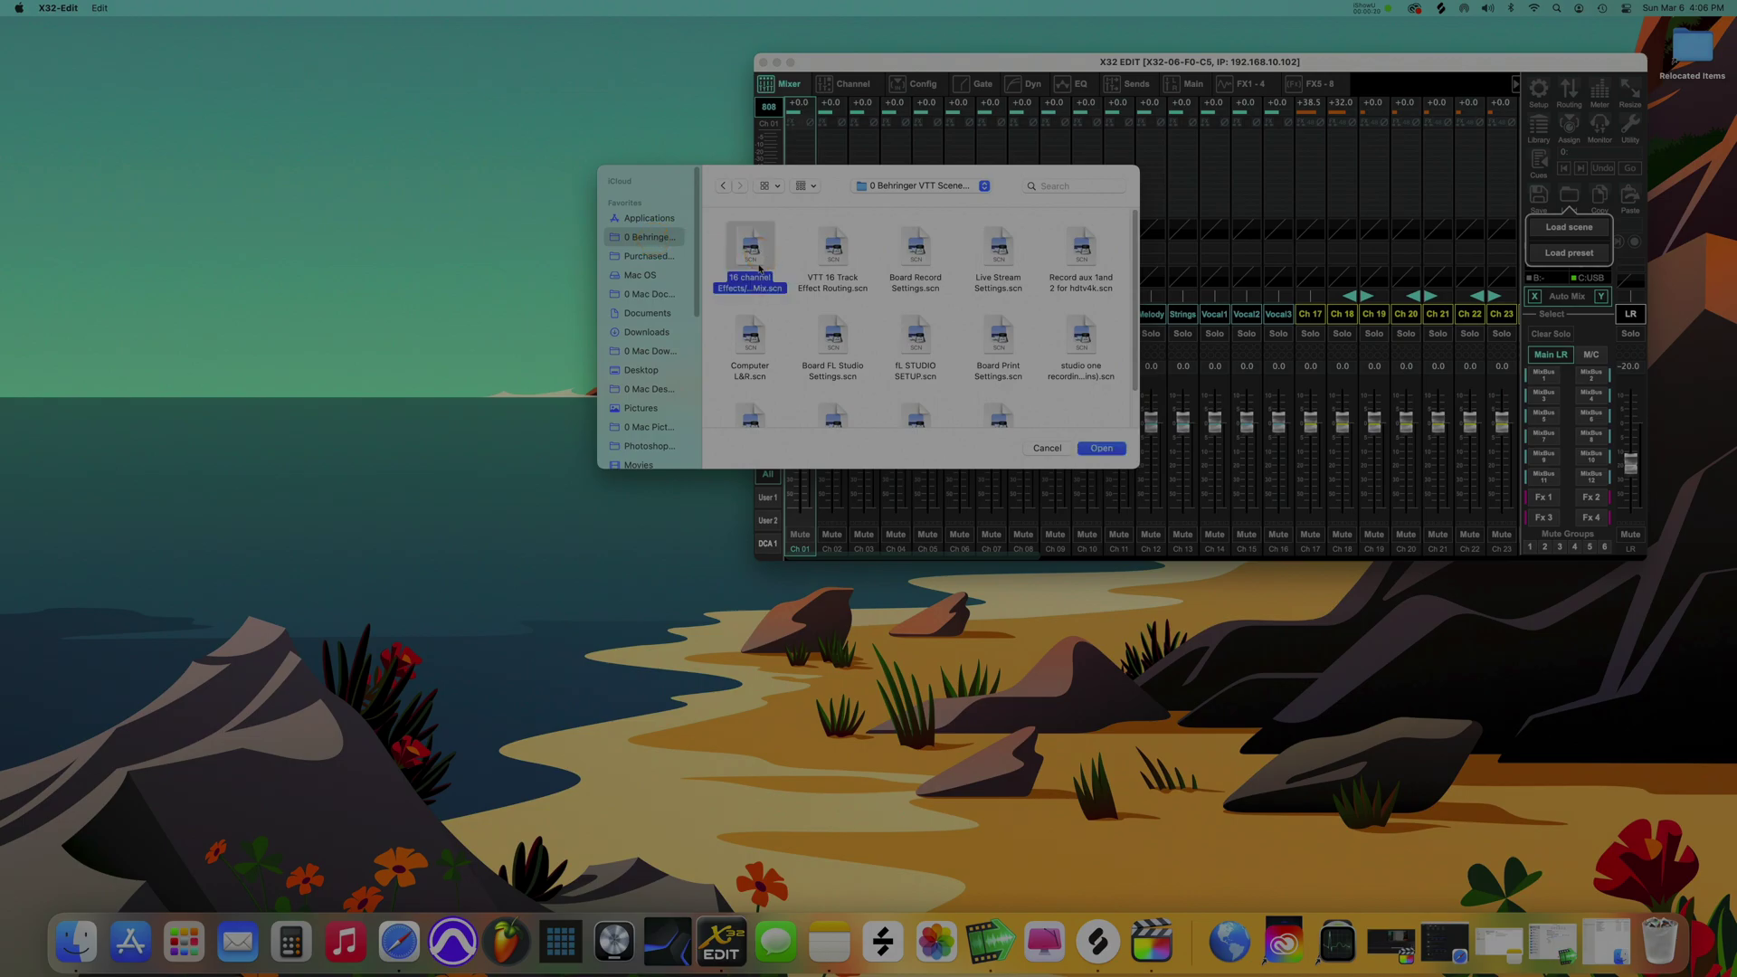
click(1100, 448)
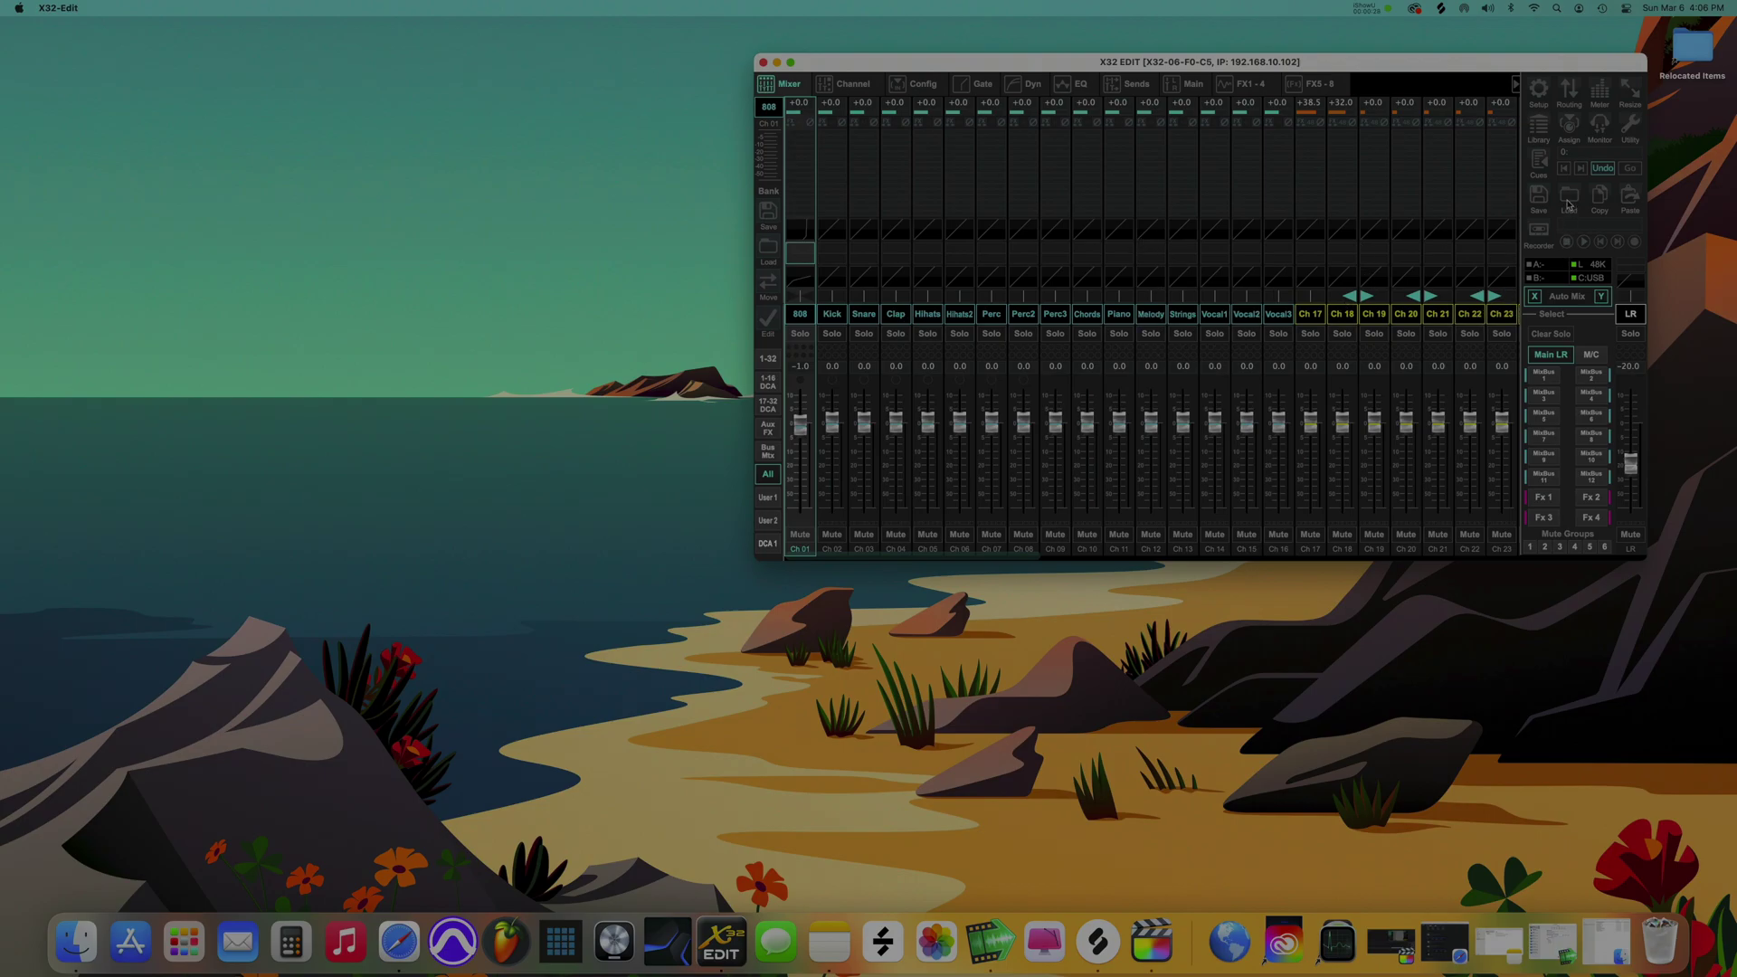
Step: Load the Board Record Settings scene from the same Behringer folder instead
click(1568, 204)
click(1569, 227)
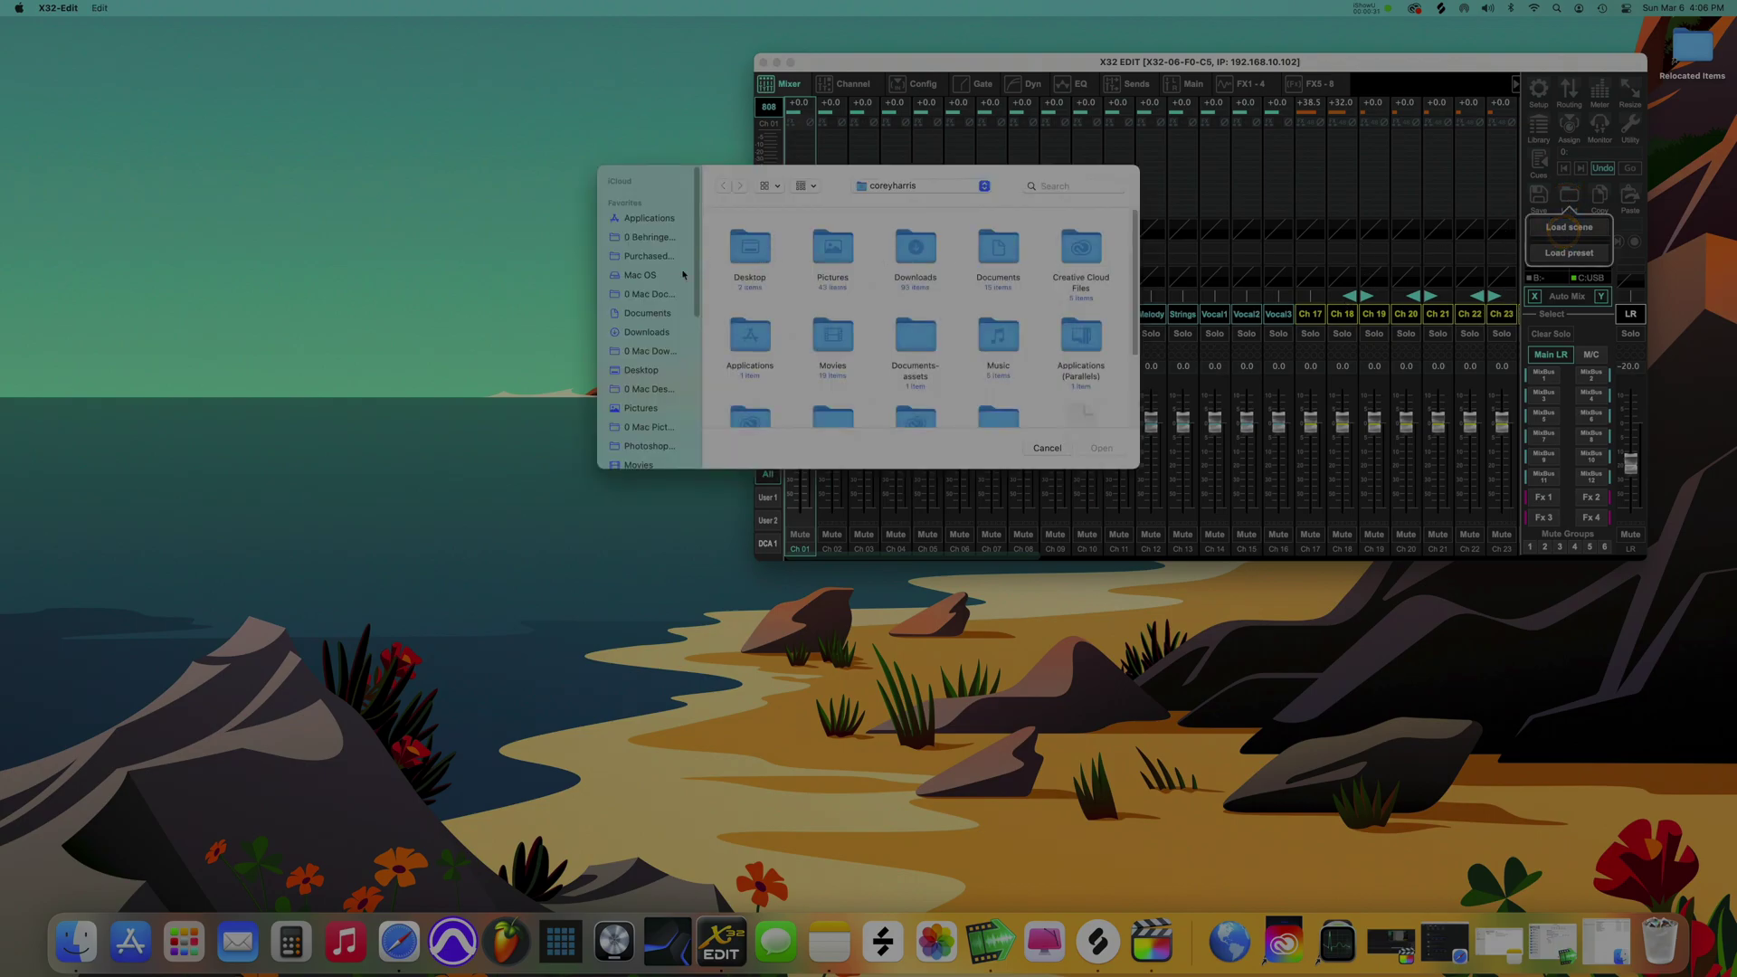
click(663, 239)
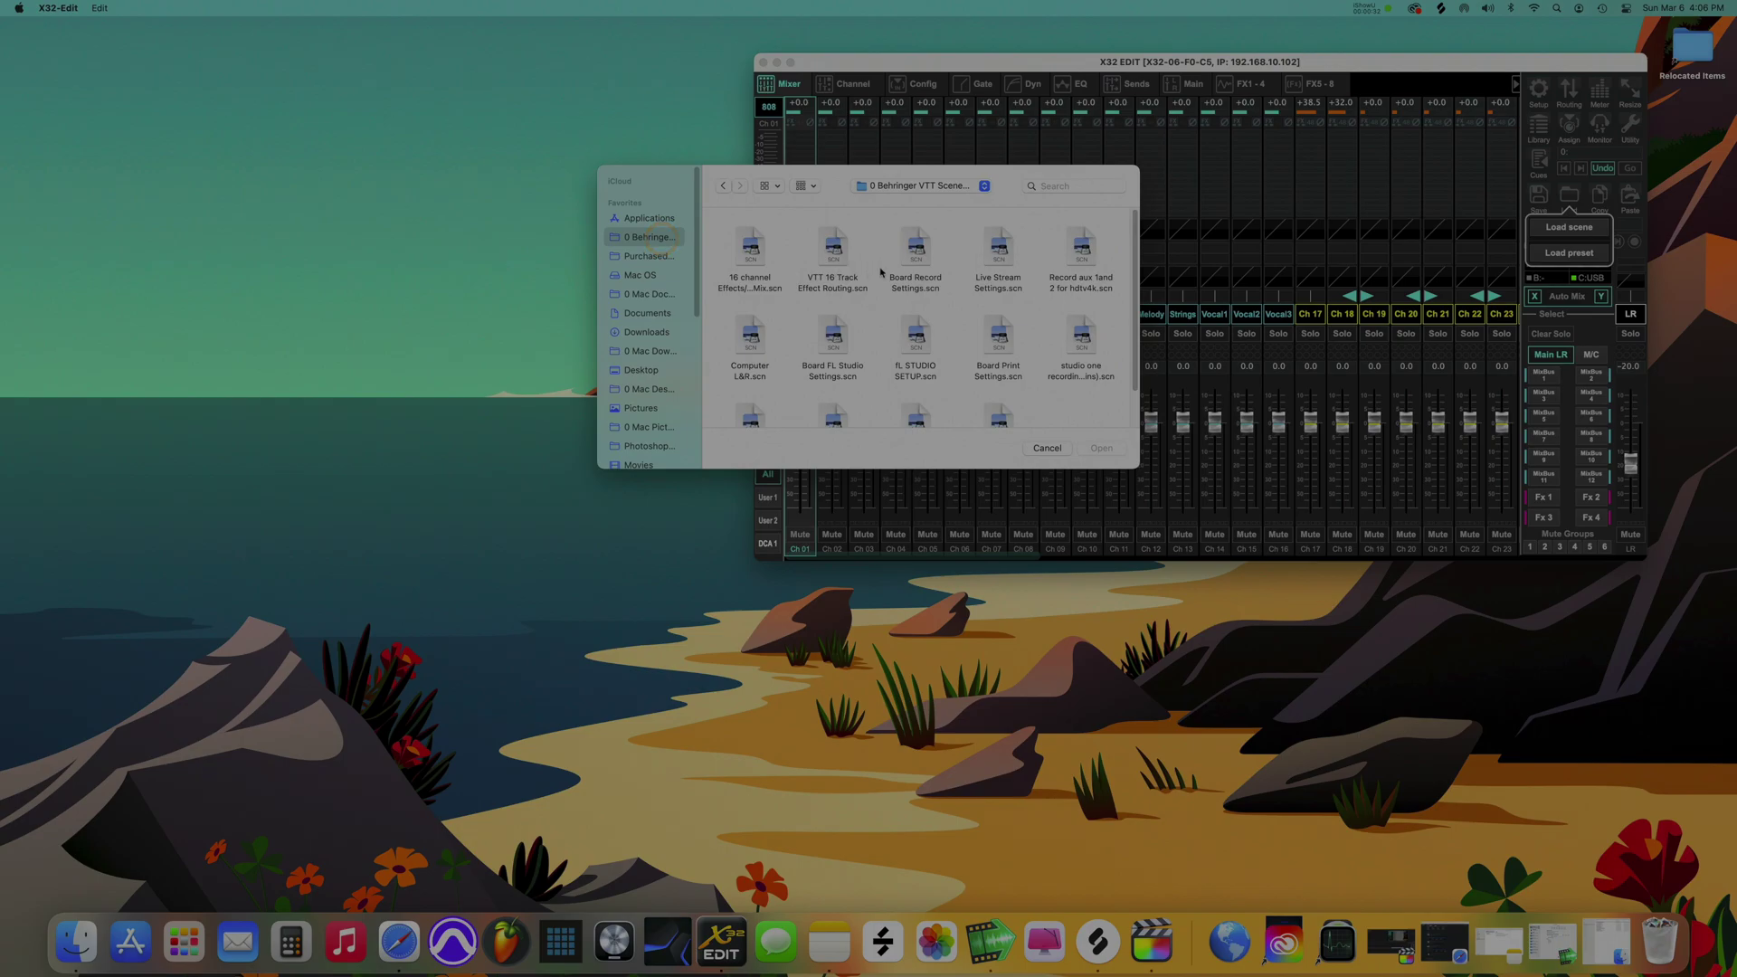
click(906, 264)
click(1096, 445)
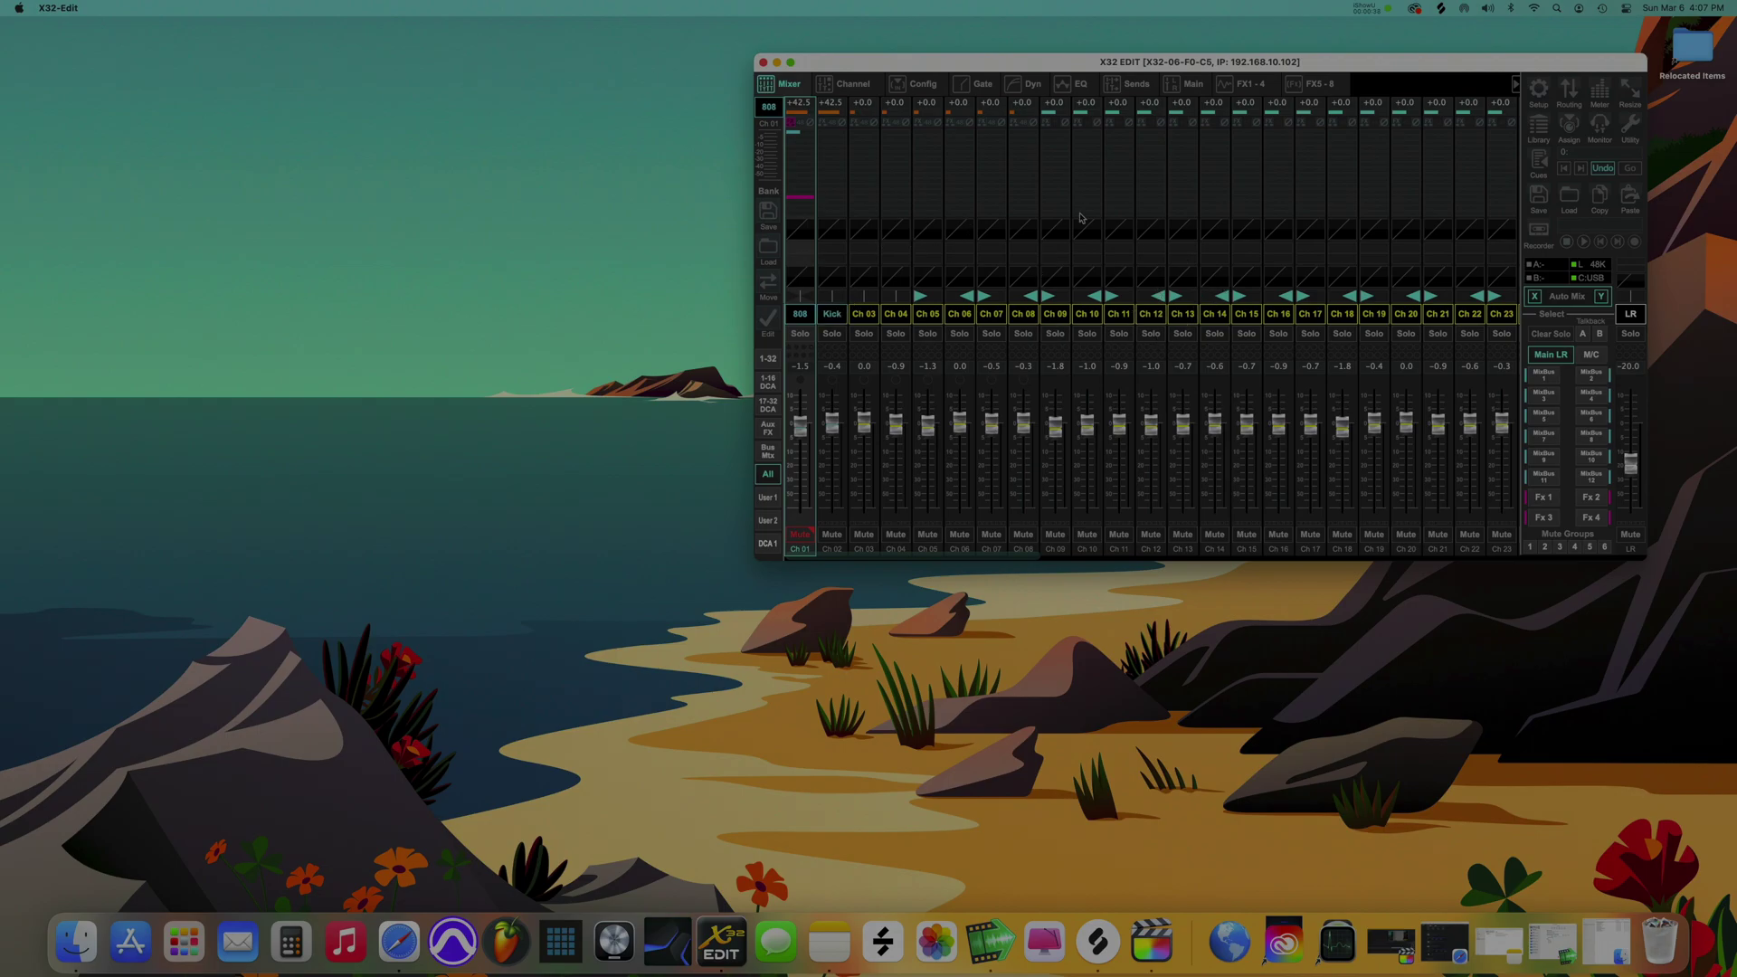
Step: Check the Ultranet output routing in the mixer's routing overview
click(1574, 95)
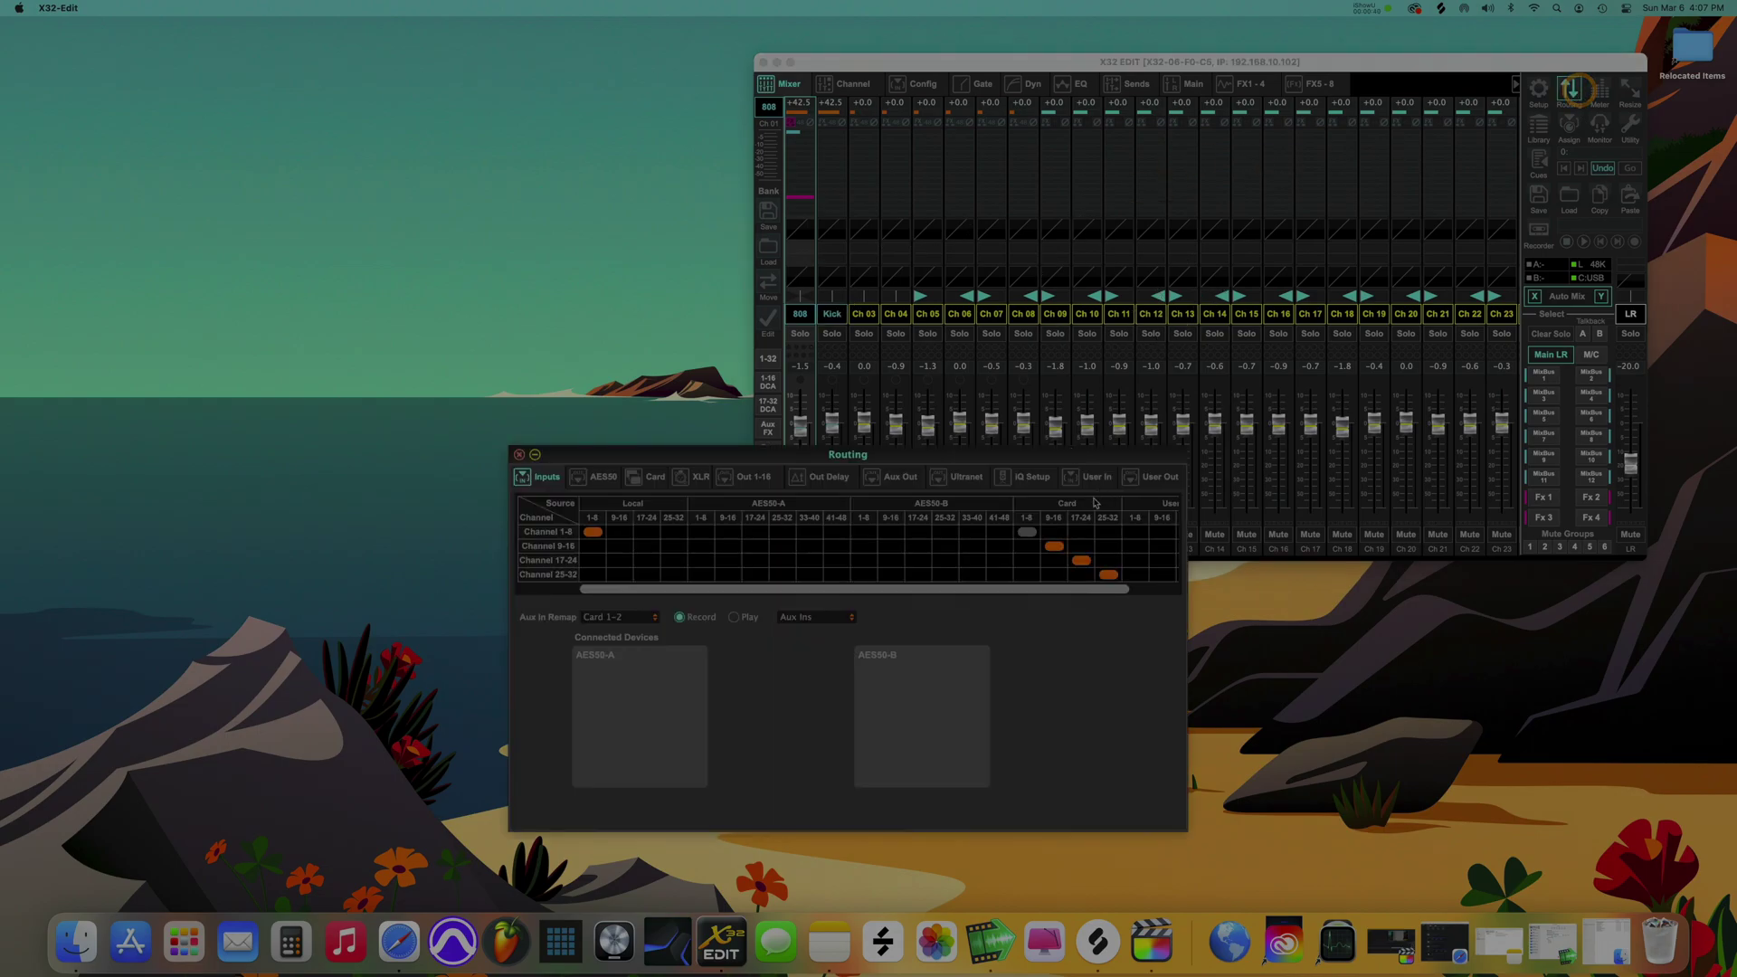
click(980, 477)
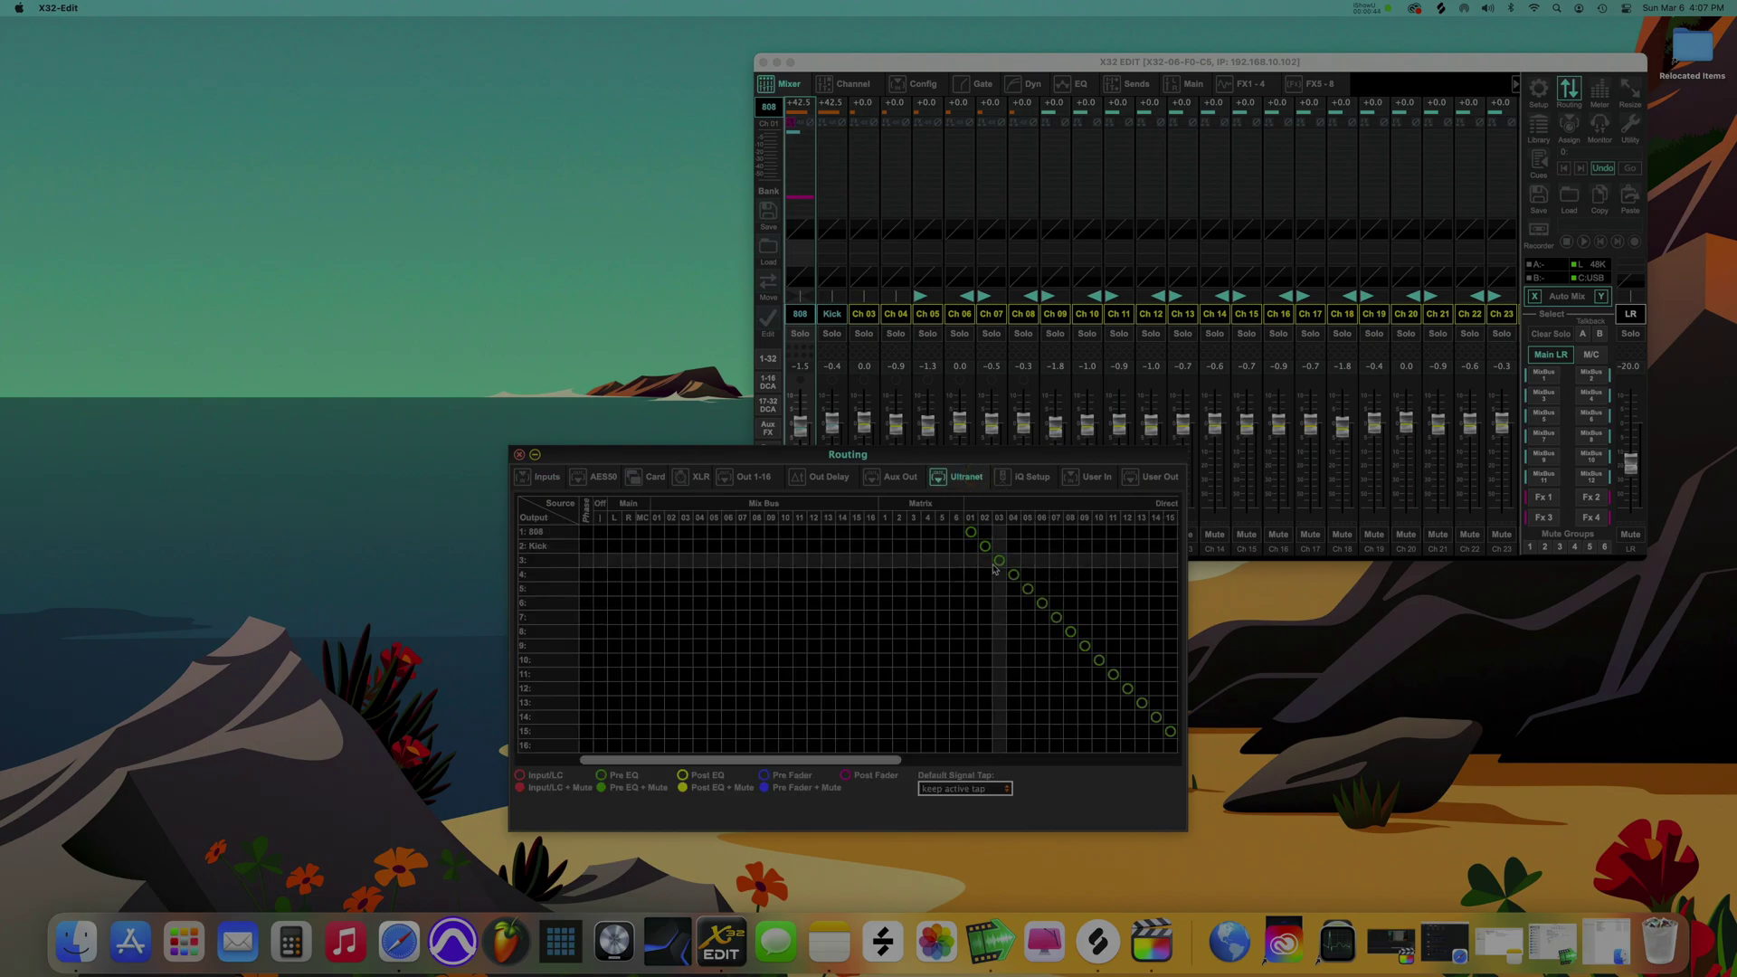
click(520, 456)
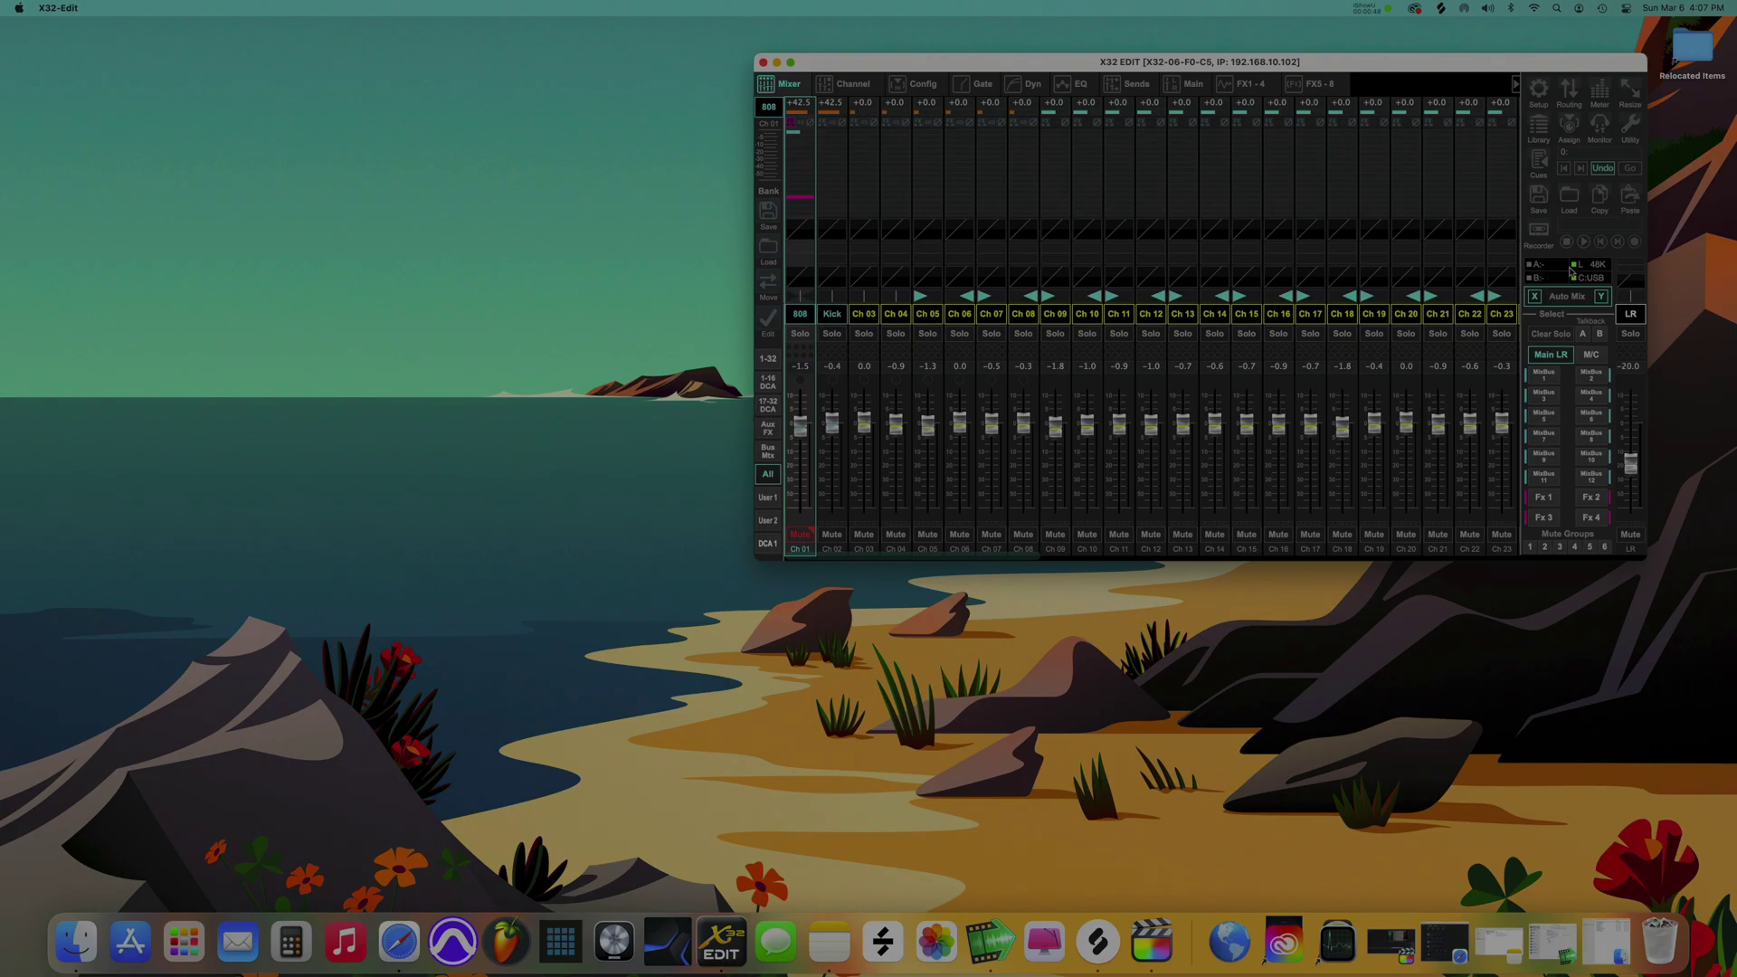
Step: Load the 16 channel Effects Mix .scn scene from the Behringer scene saves folder
click(1563, 197)
click(1569, 228)
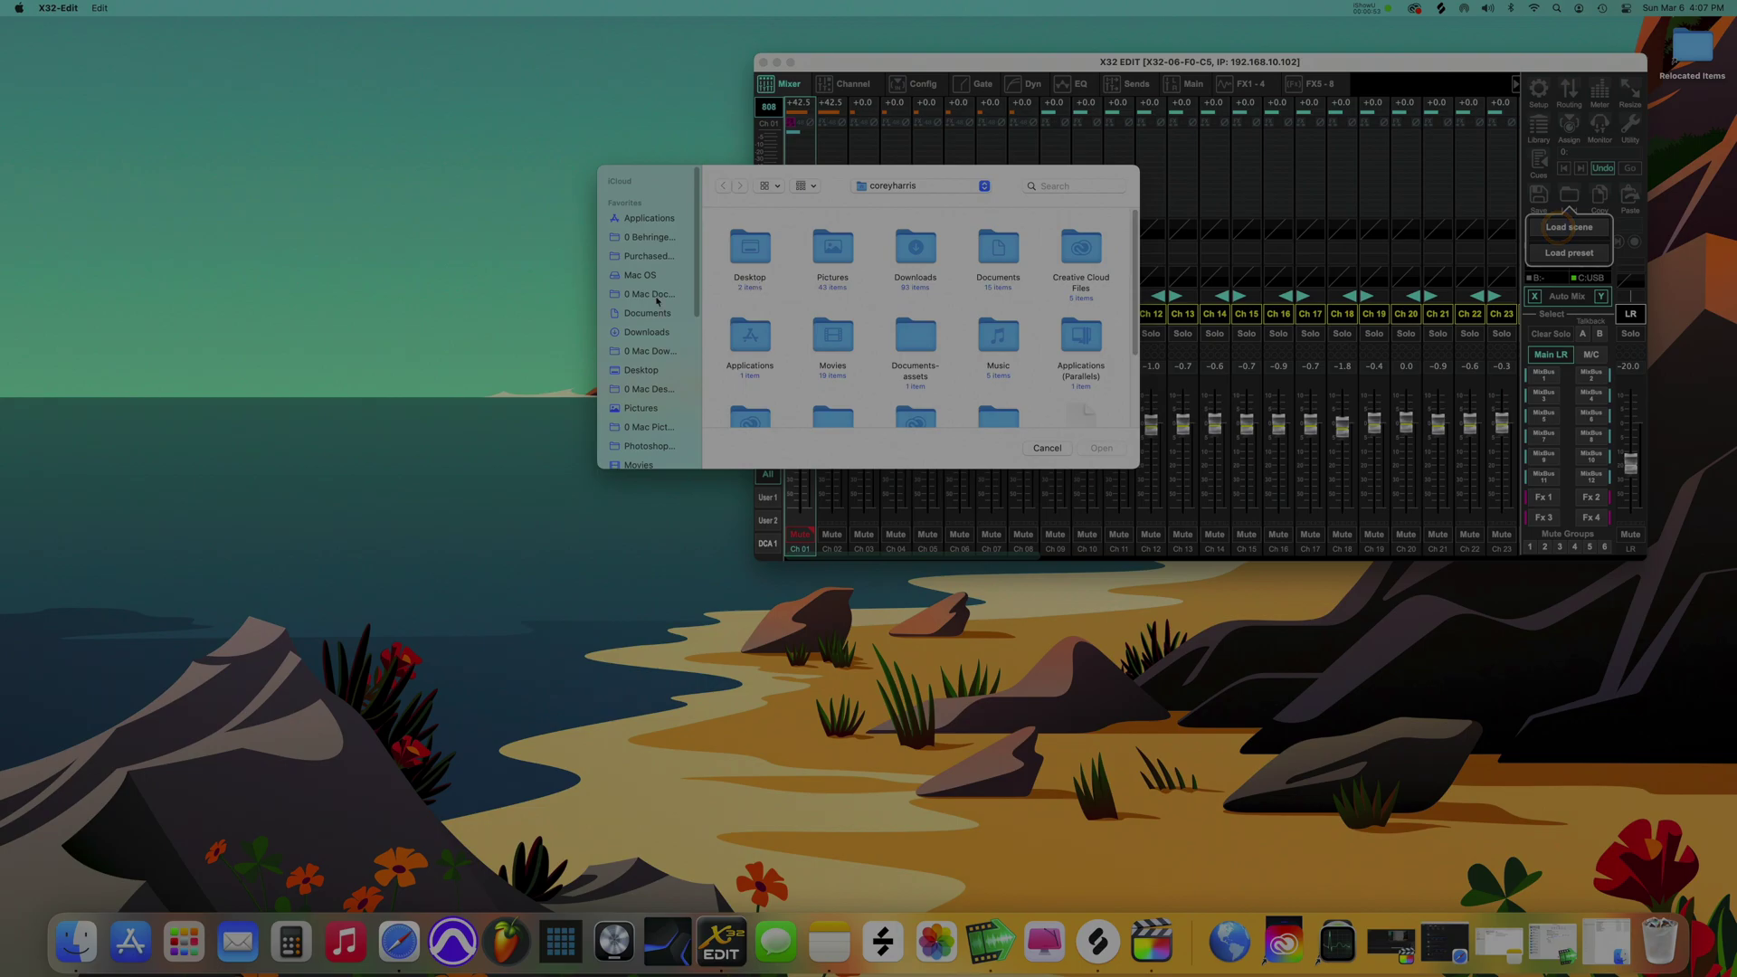
click(665, 238)
click(770, 252)
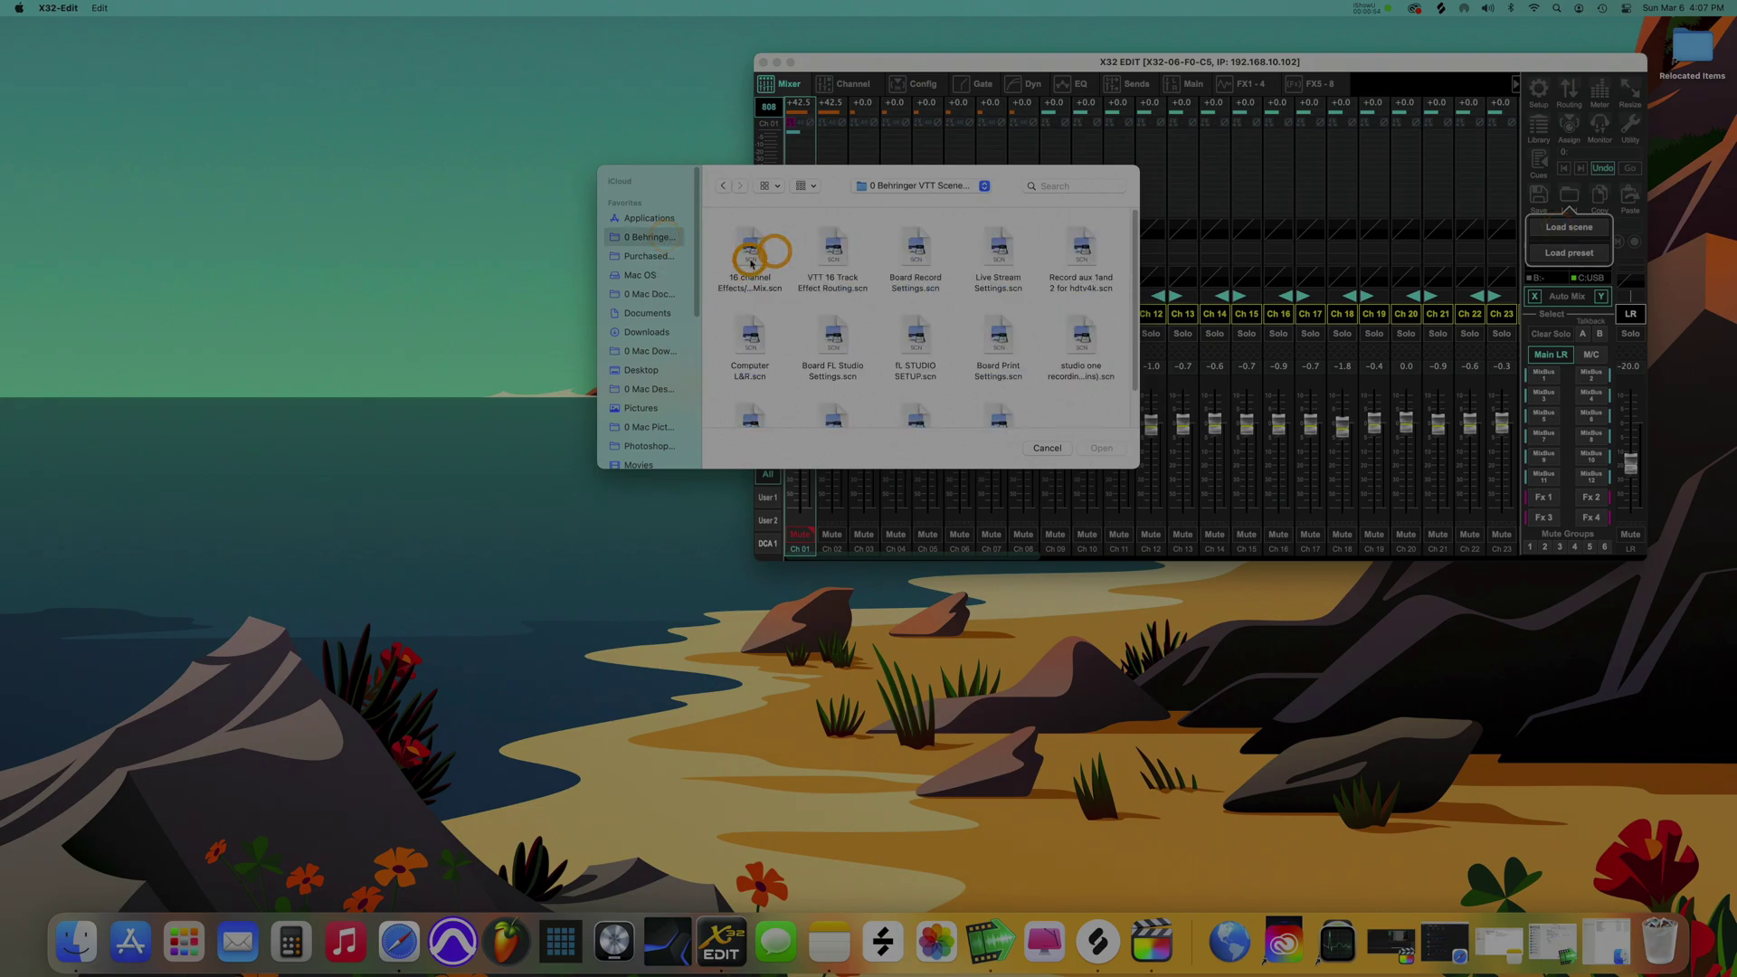
click(1105, 449)
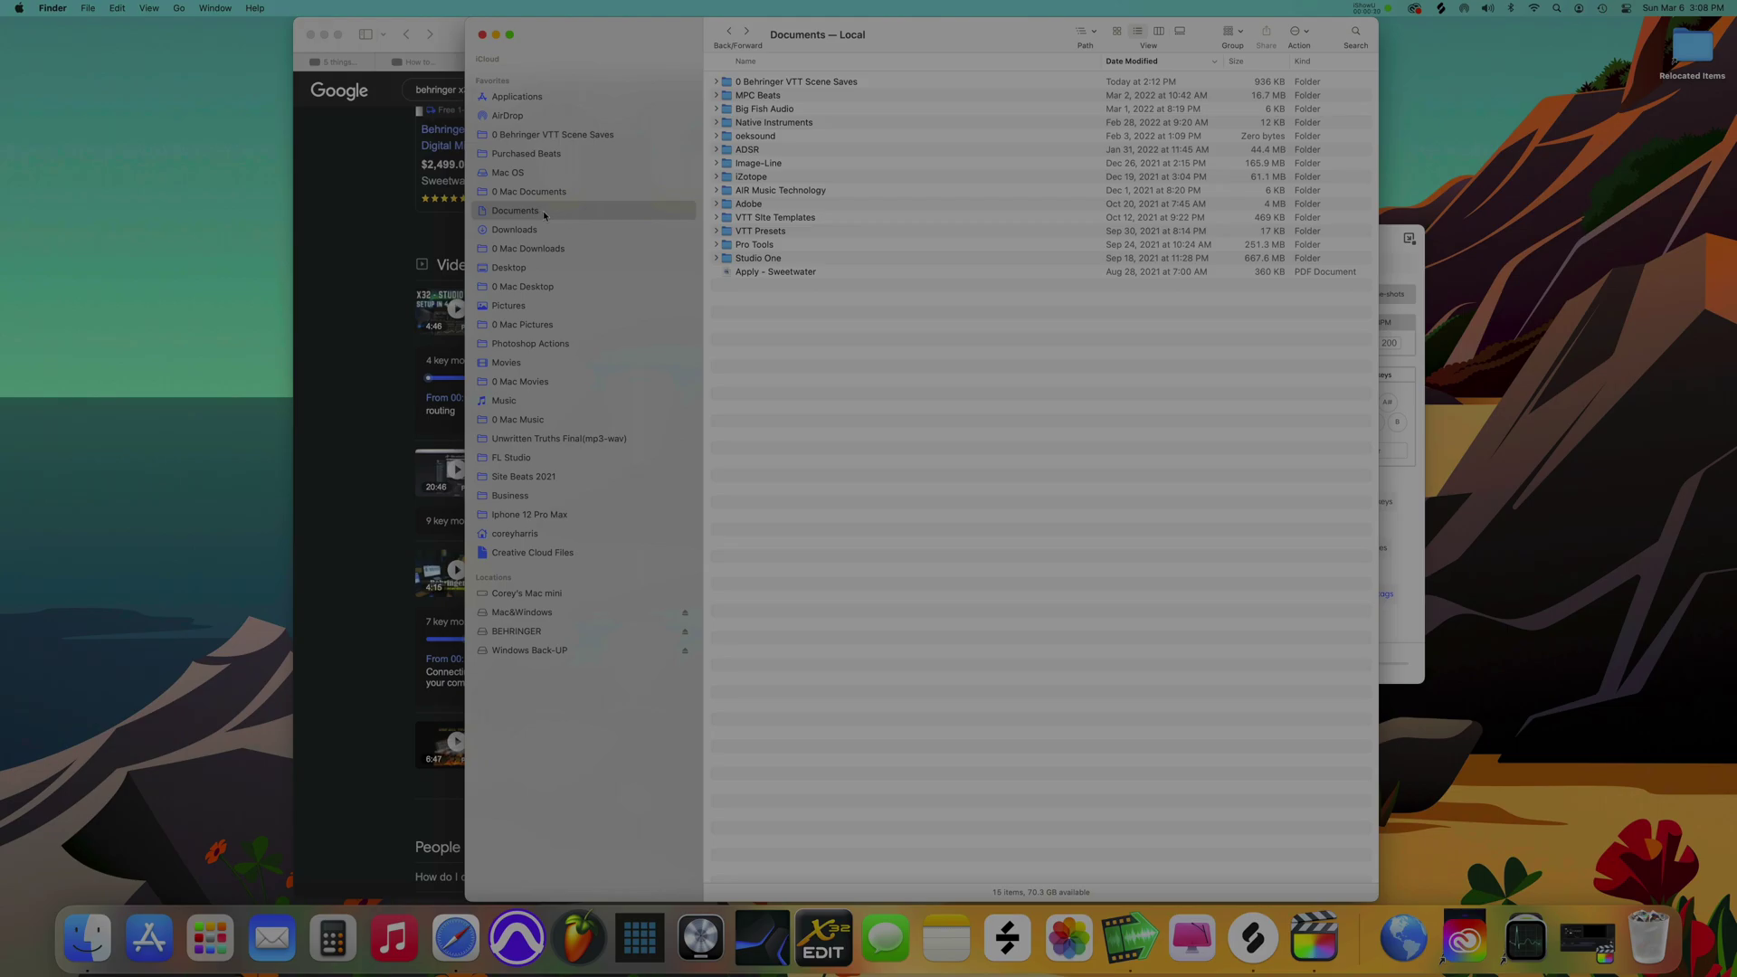
Step: Navigate Finder to Documents/Studio One/Templates/v5/Songs, then return to Studio One
double_click(775, 260)
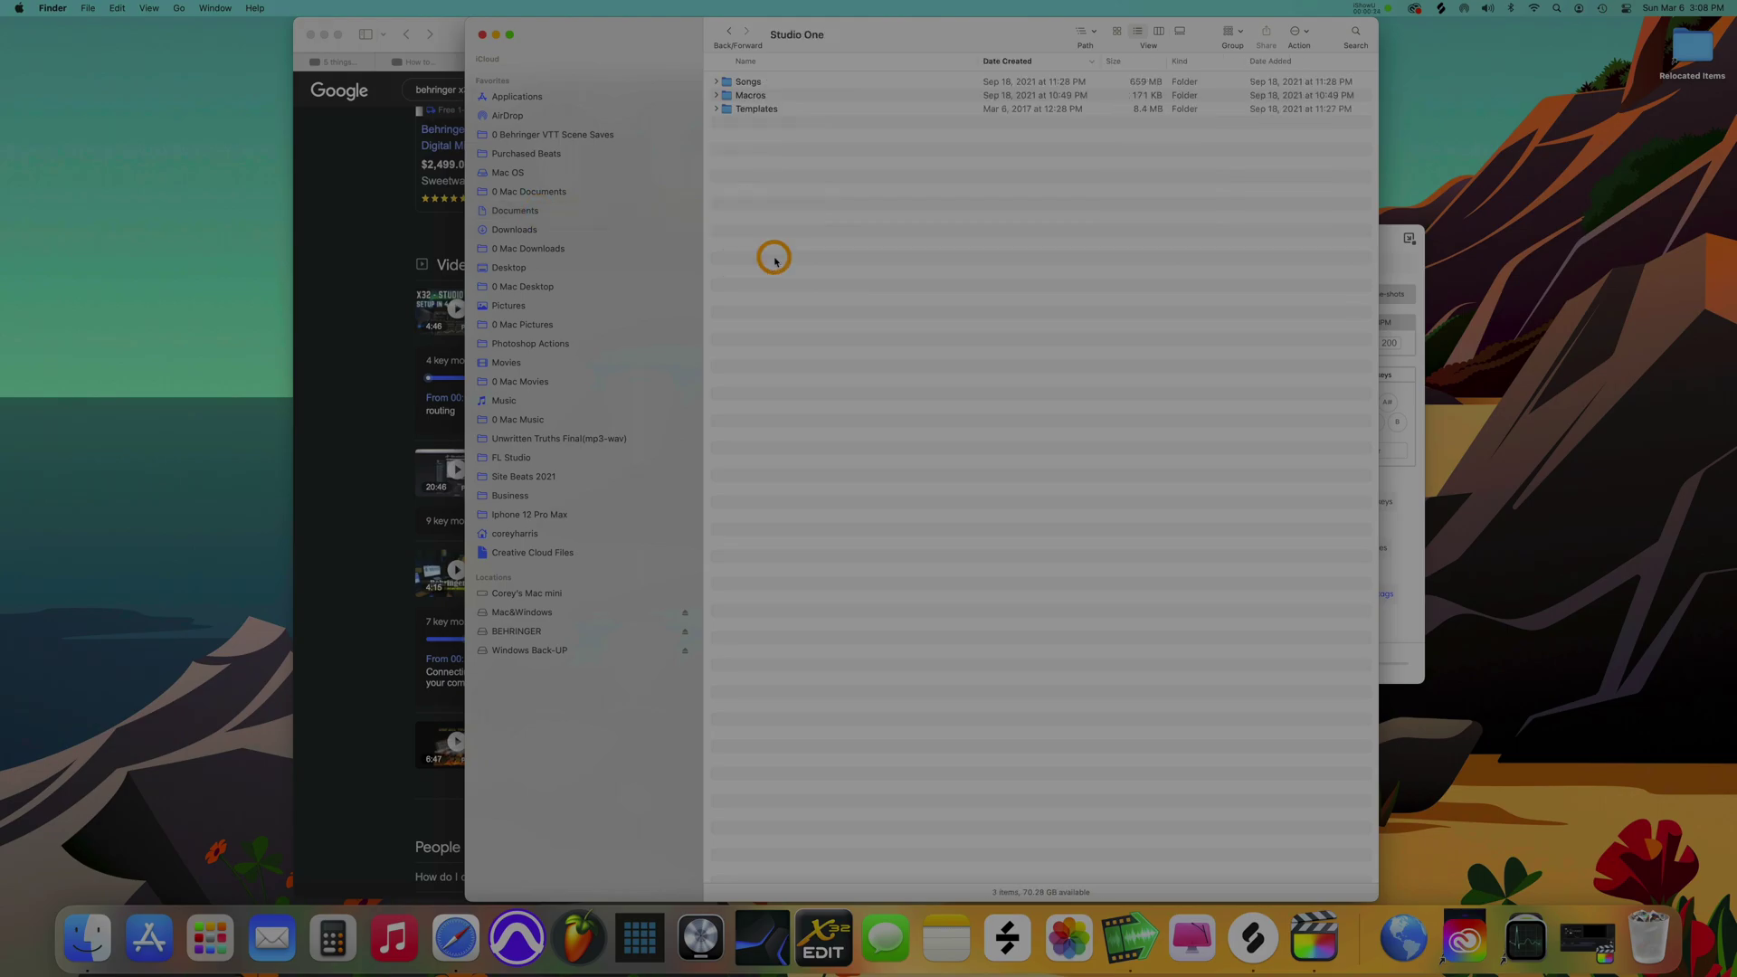
double_click(770, 109)
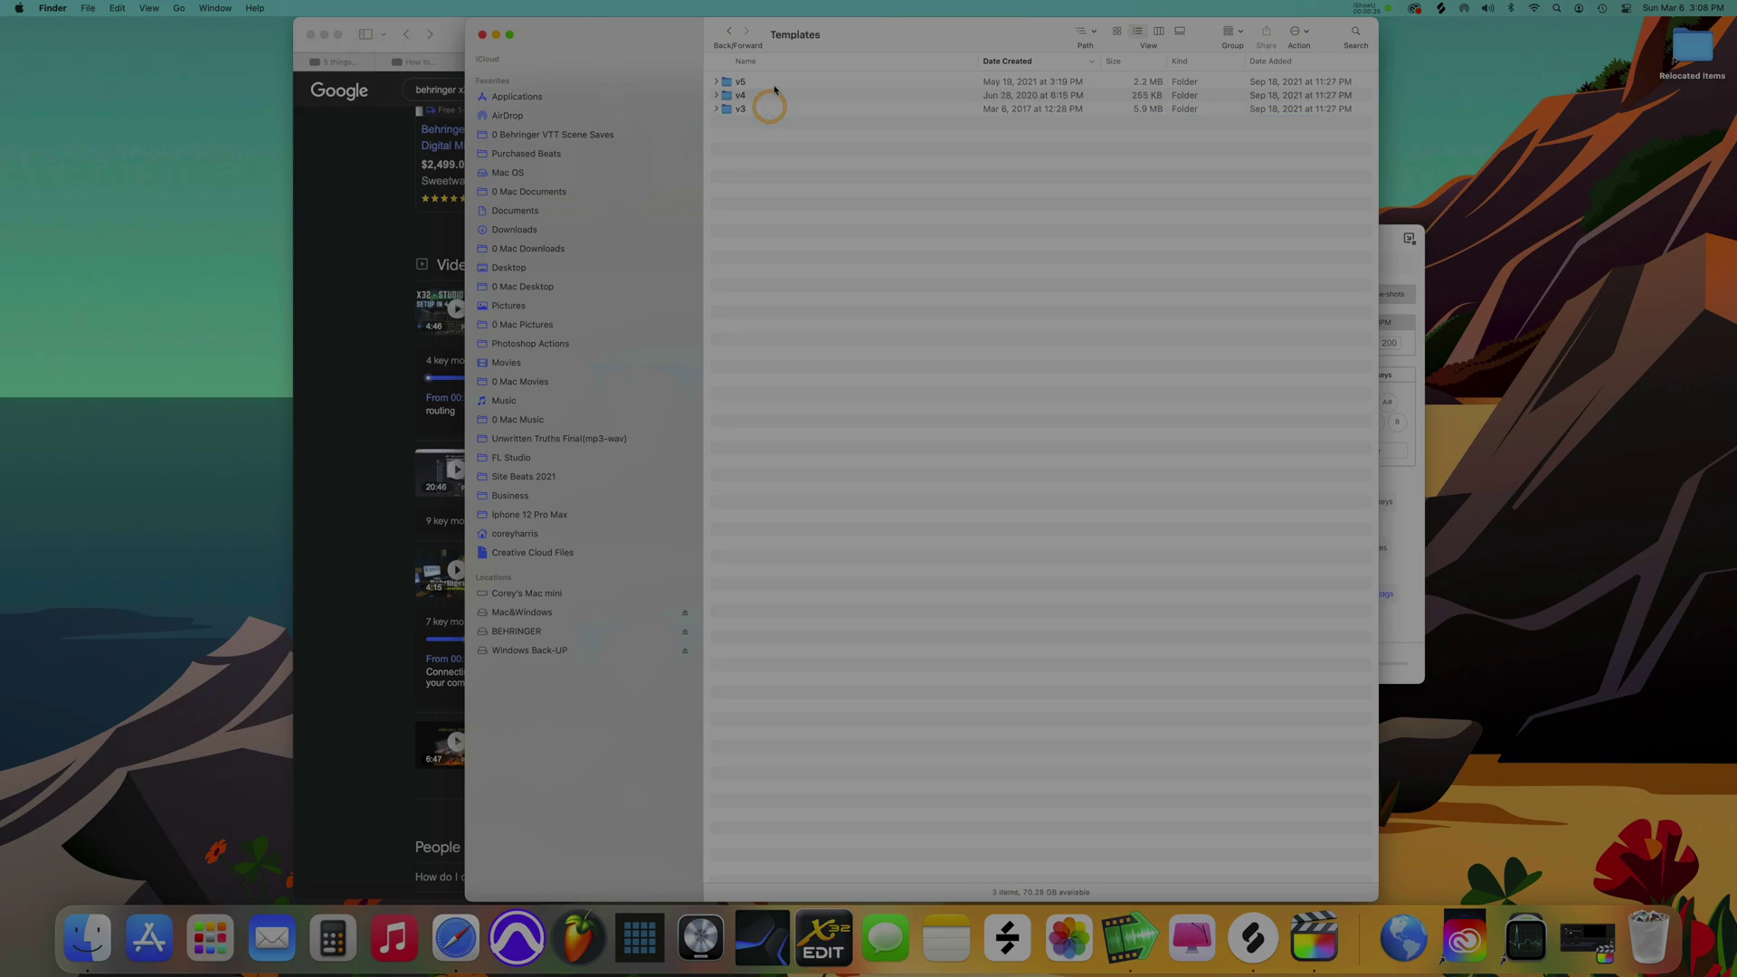
double_click(773, 84)
double_click(773, 84)
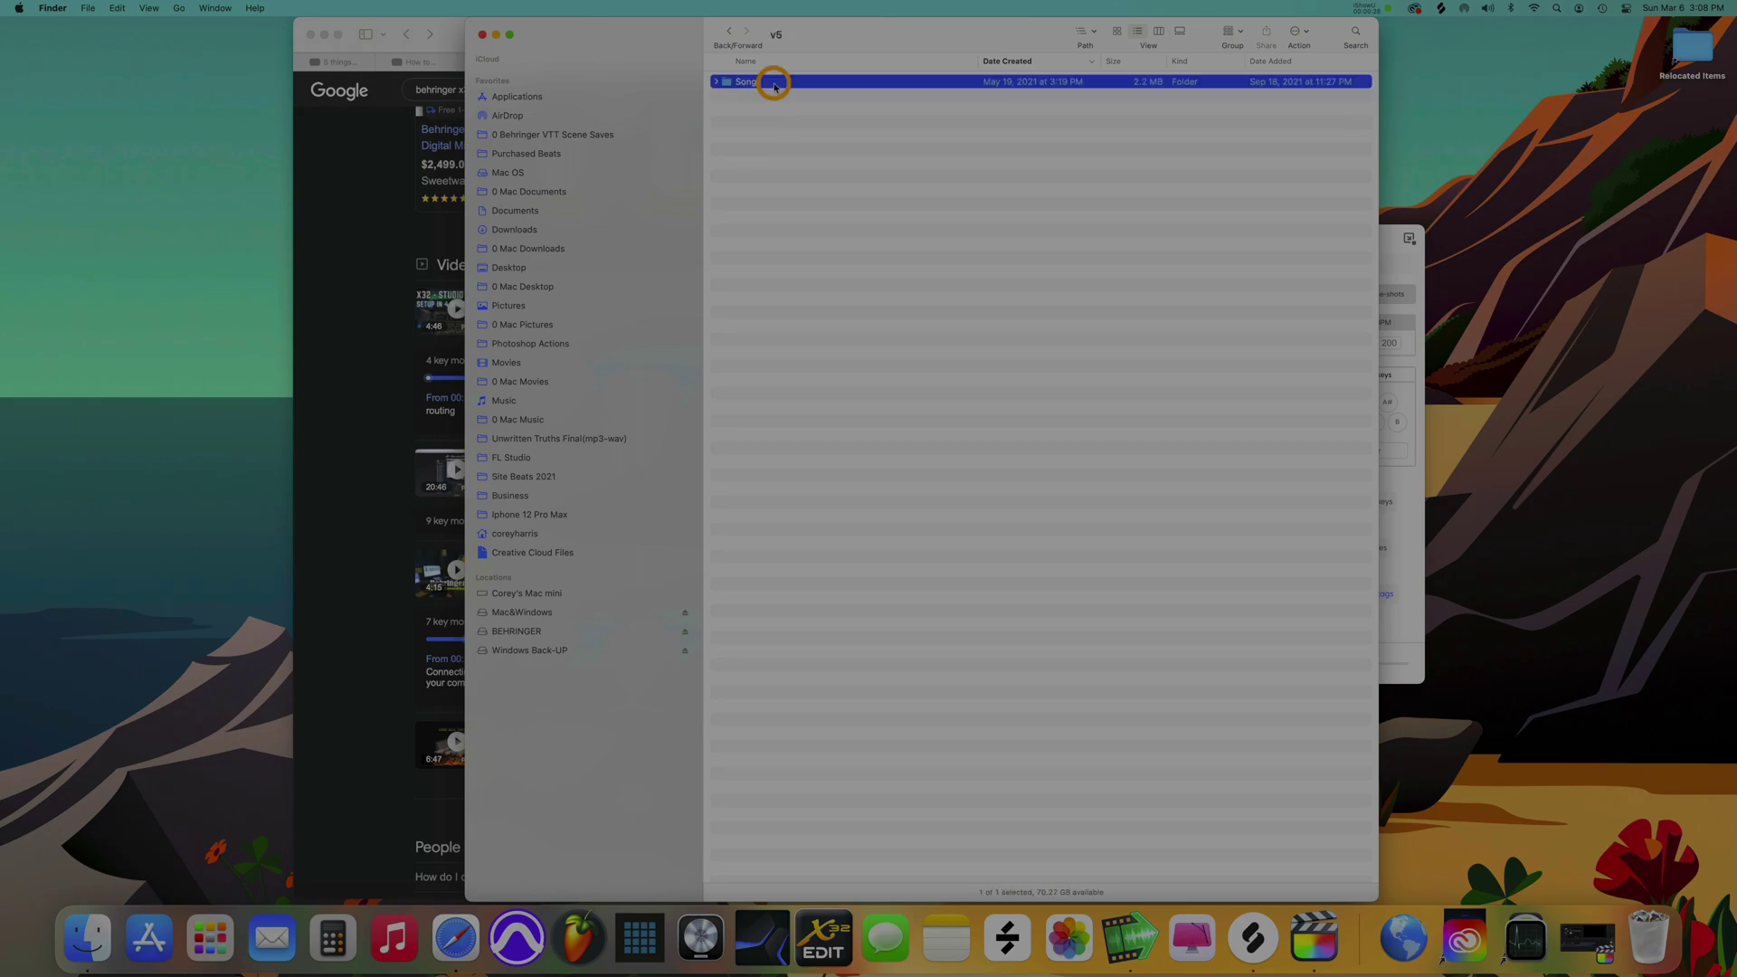
right_click(785, 237)
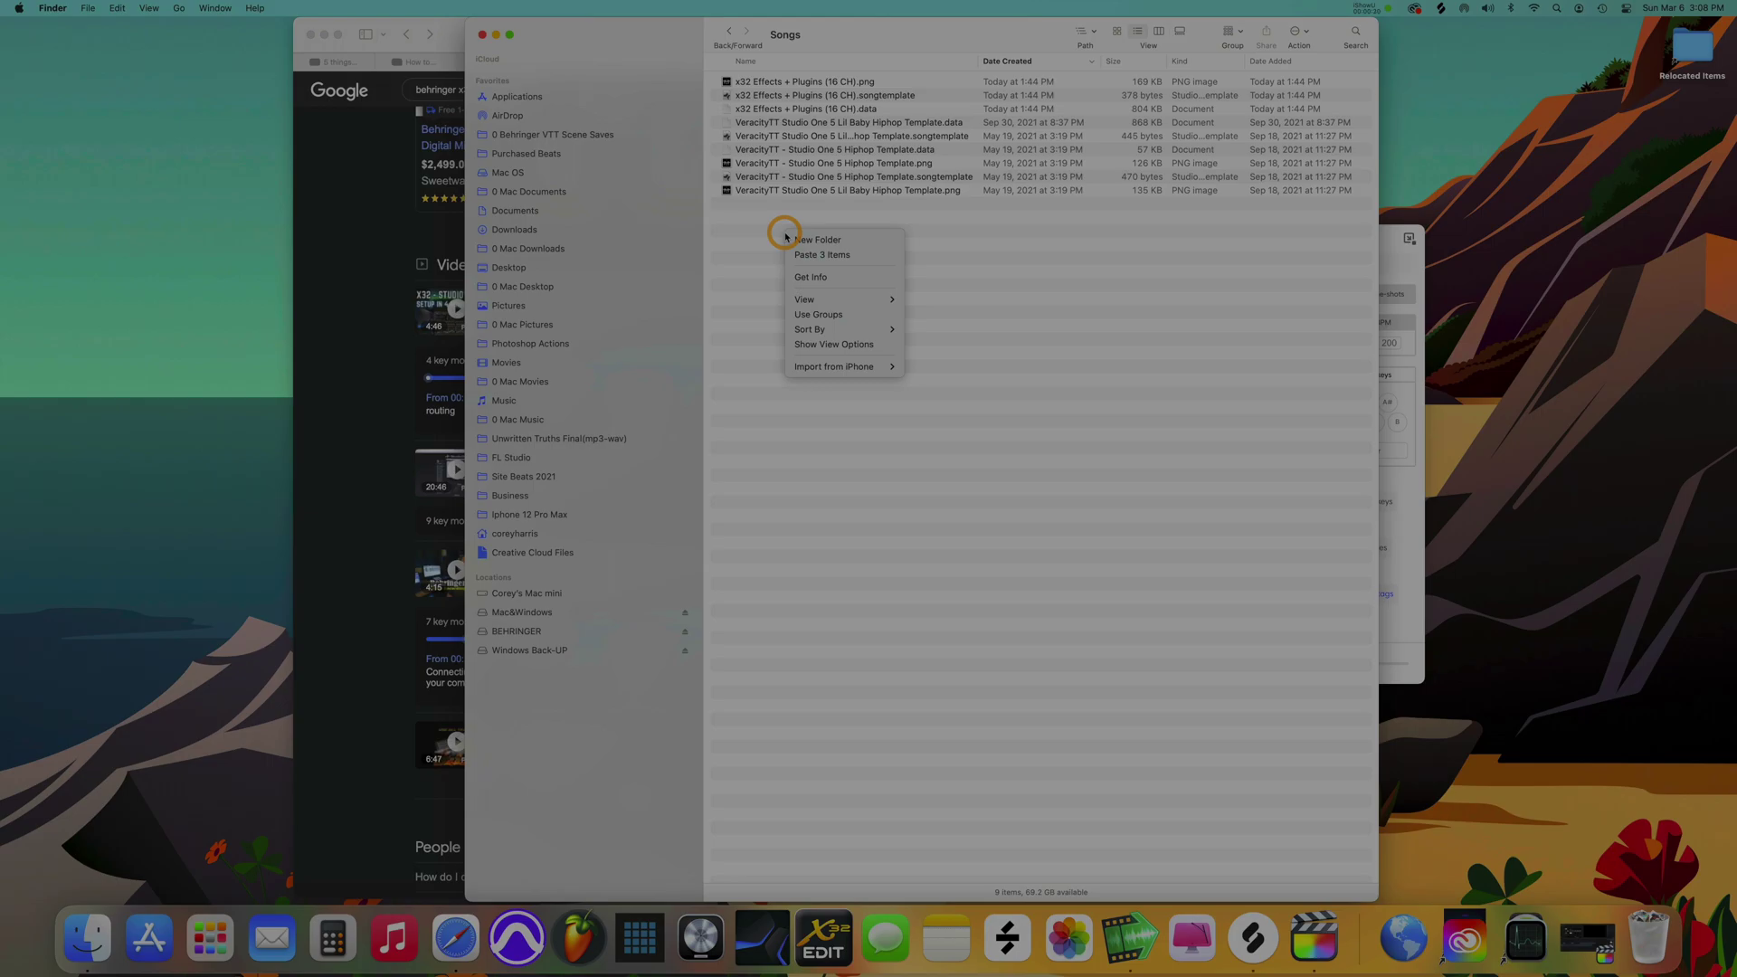
click(757, 266)
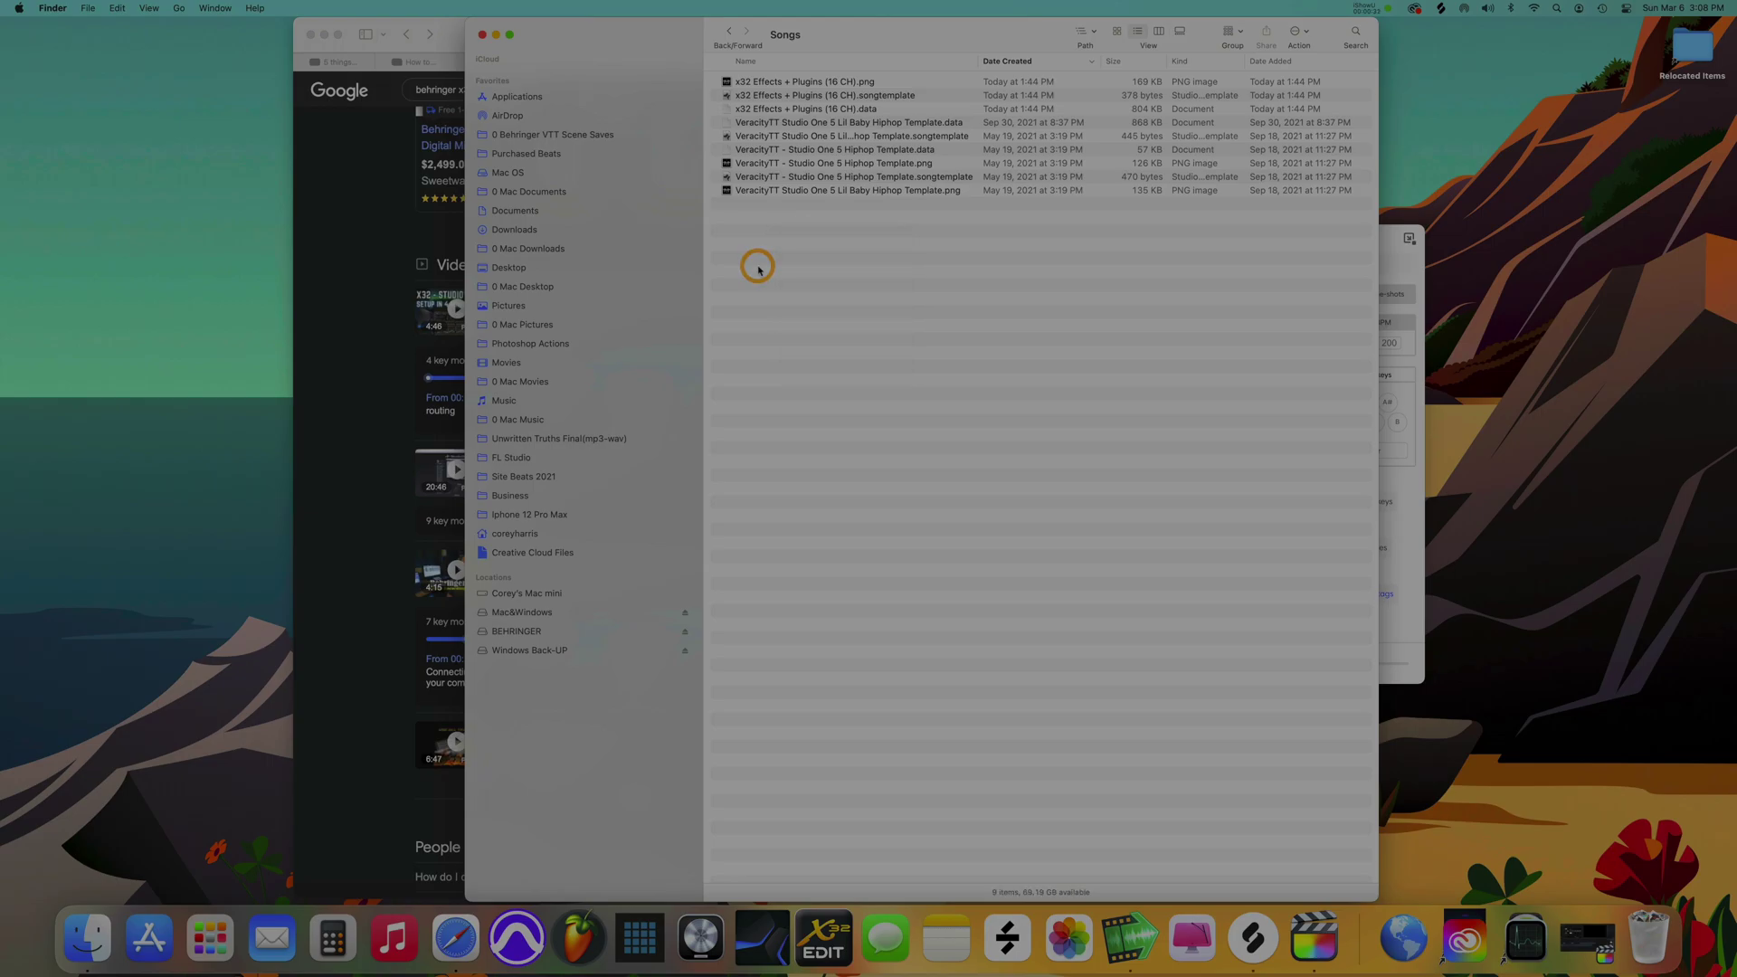
click(750, 924)
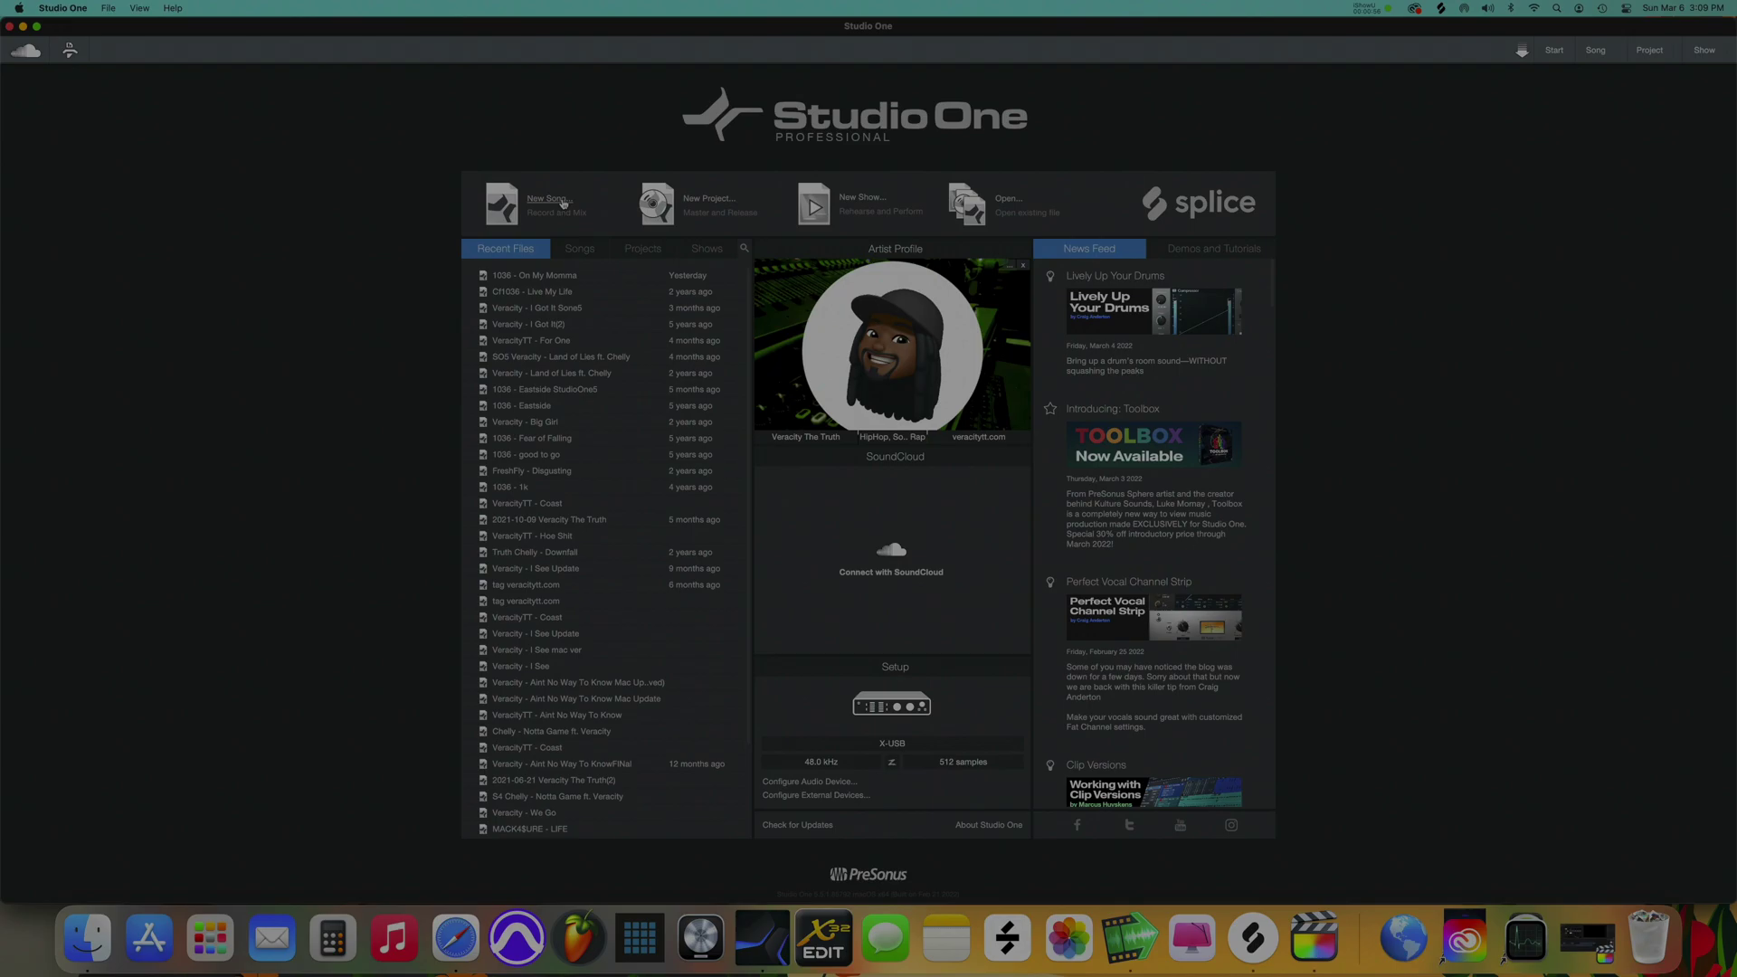
Step: Start a new song from the User template x32 Effects + Plugins (16 CH)
click(561, 202)
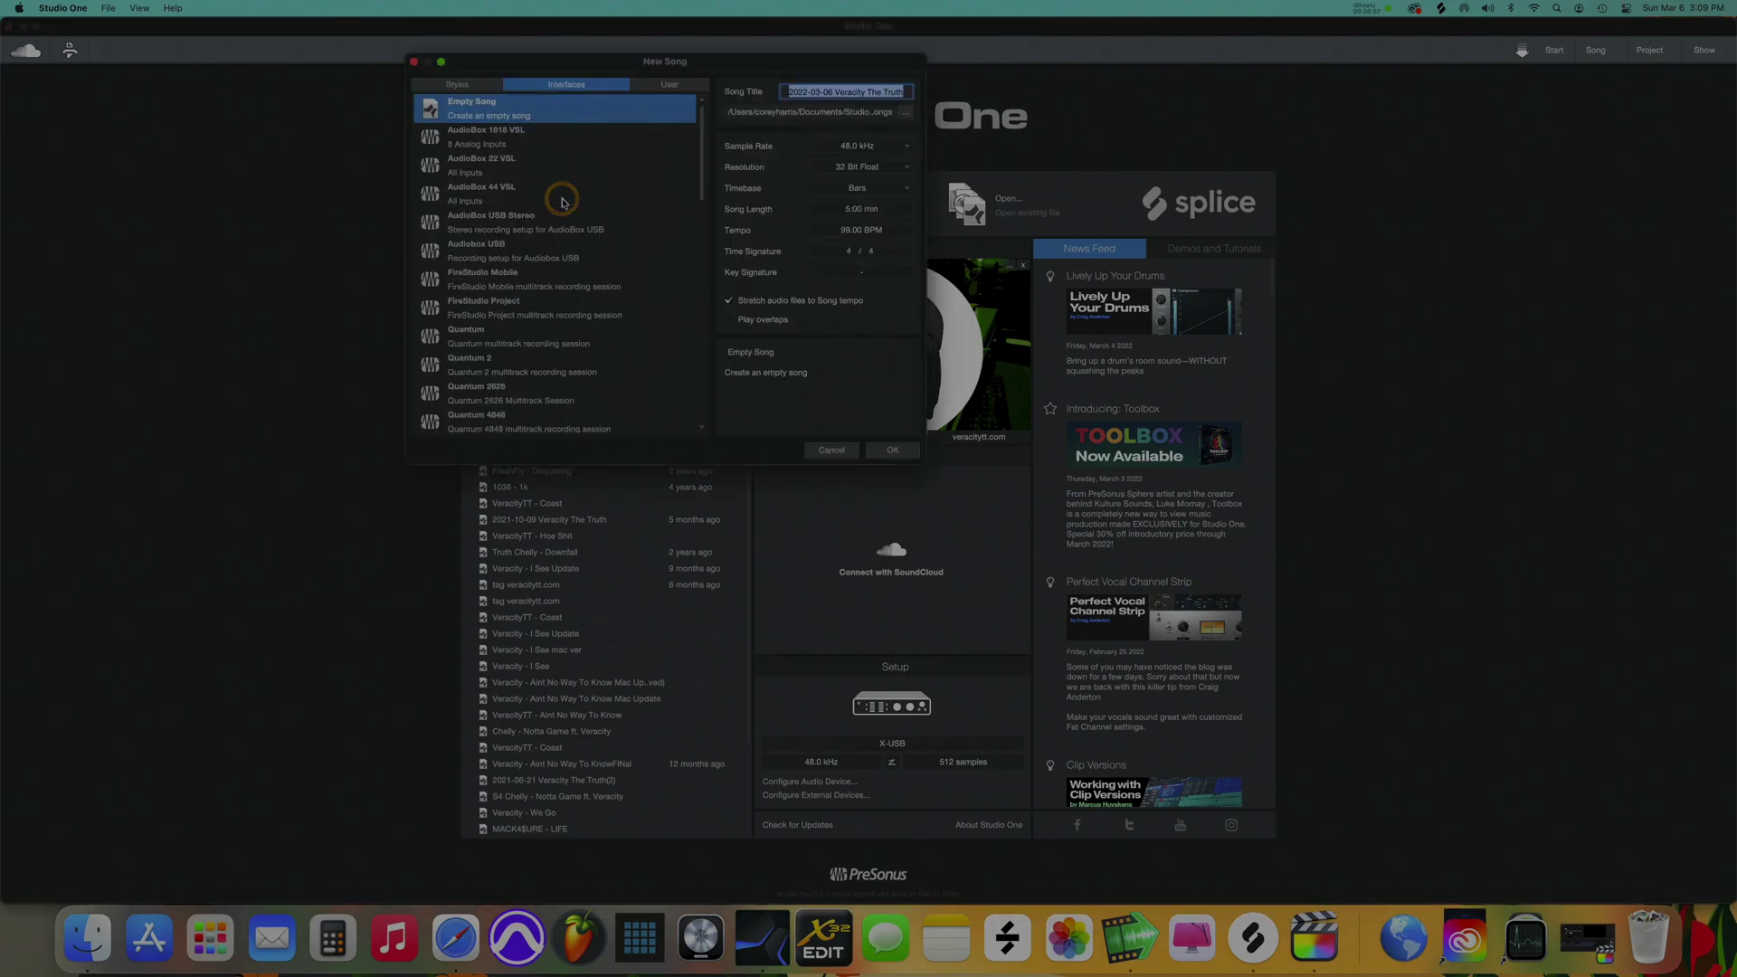
click(669, 84)
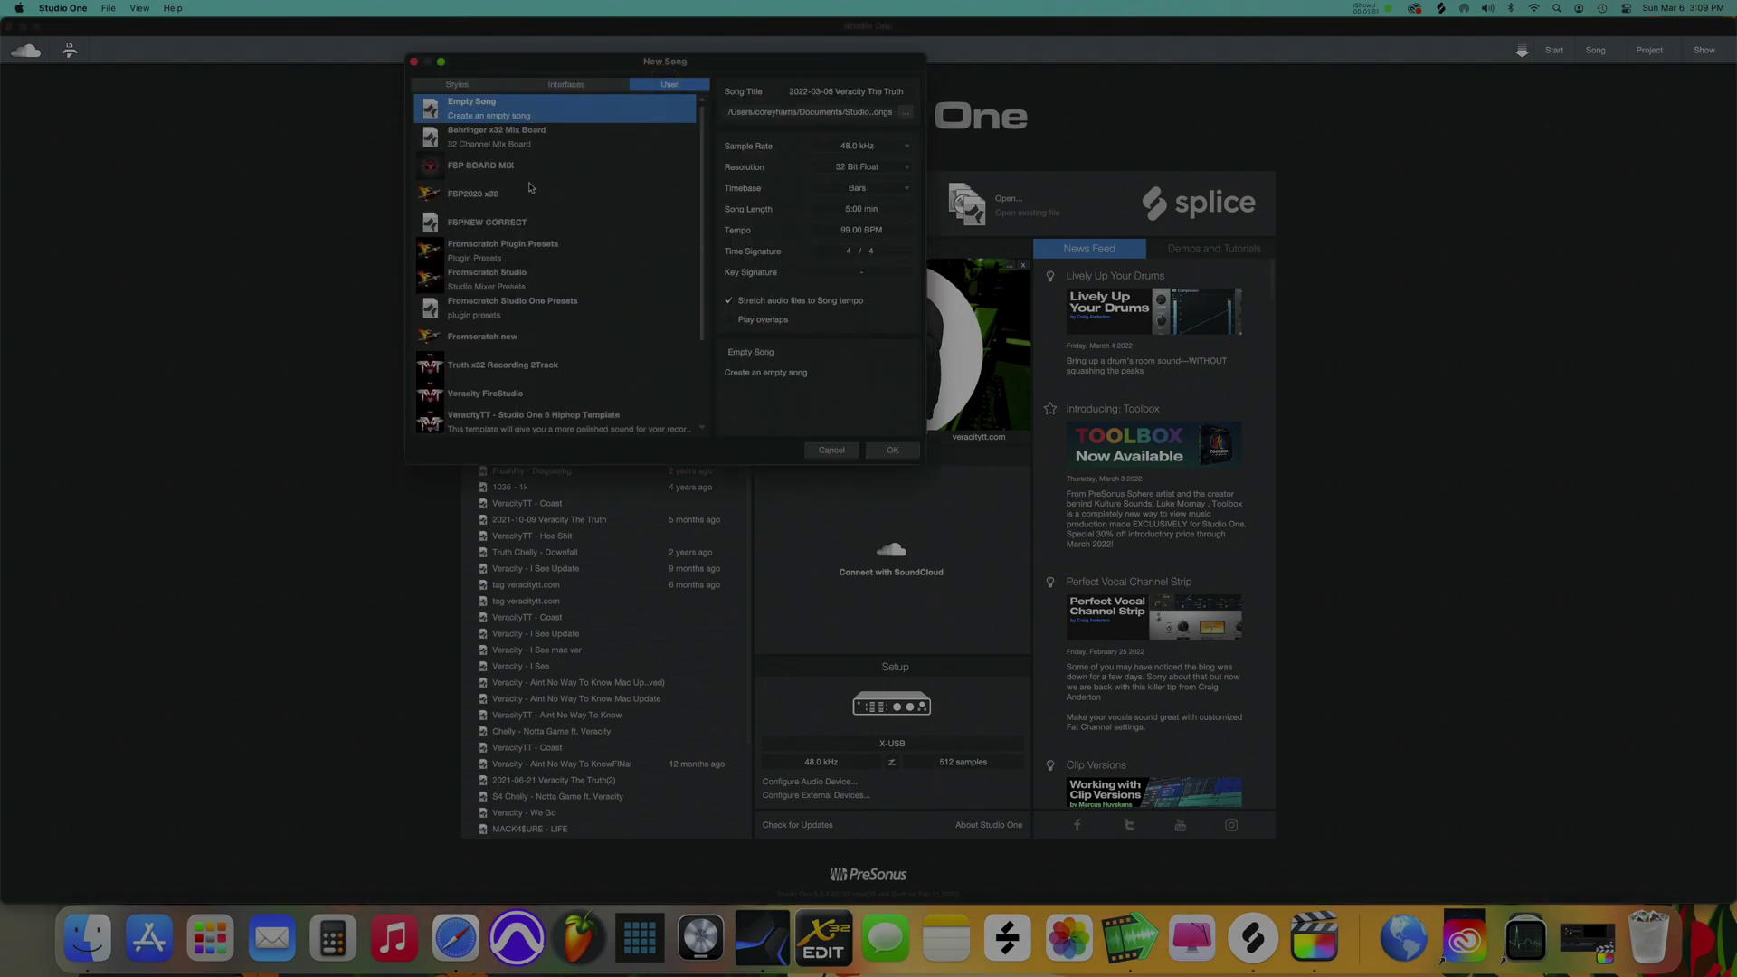
scroll(530, 186, down, 3)
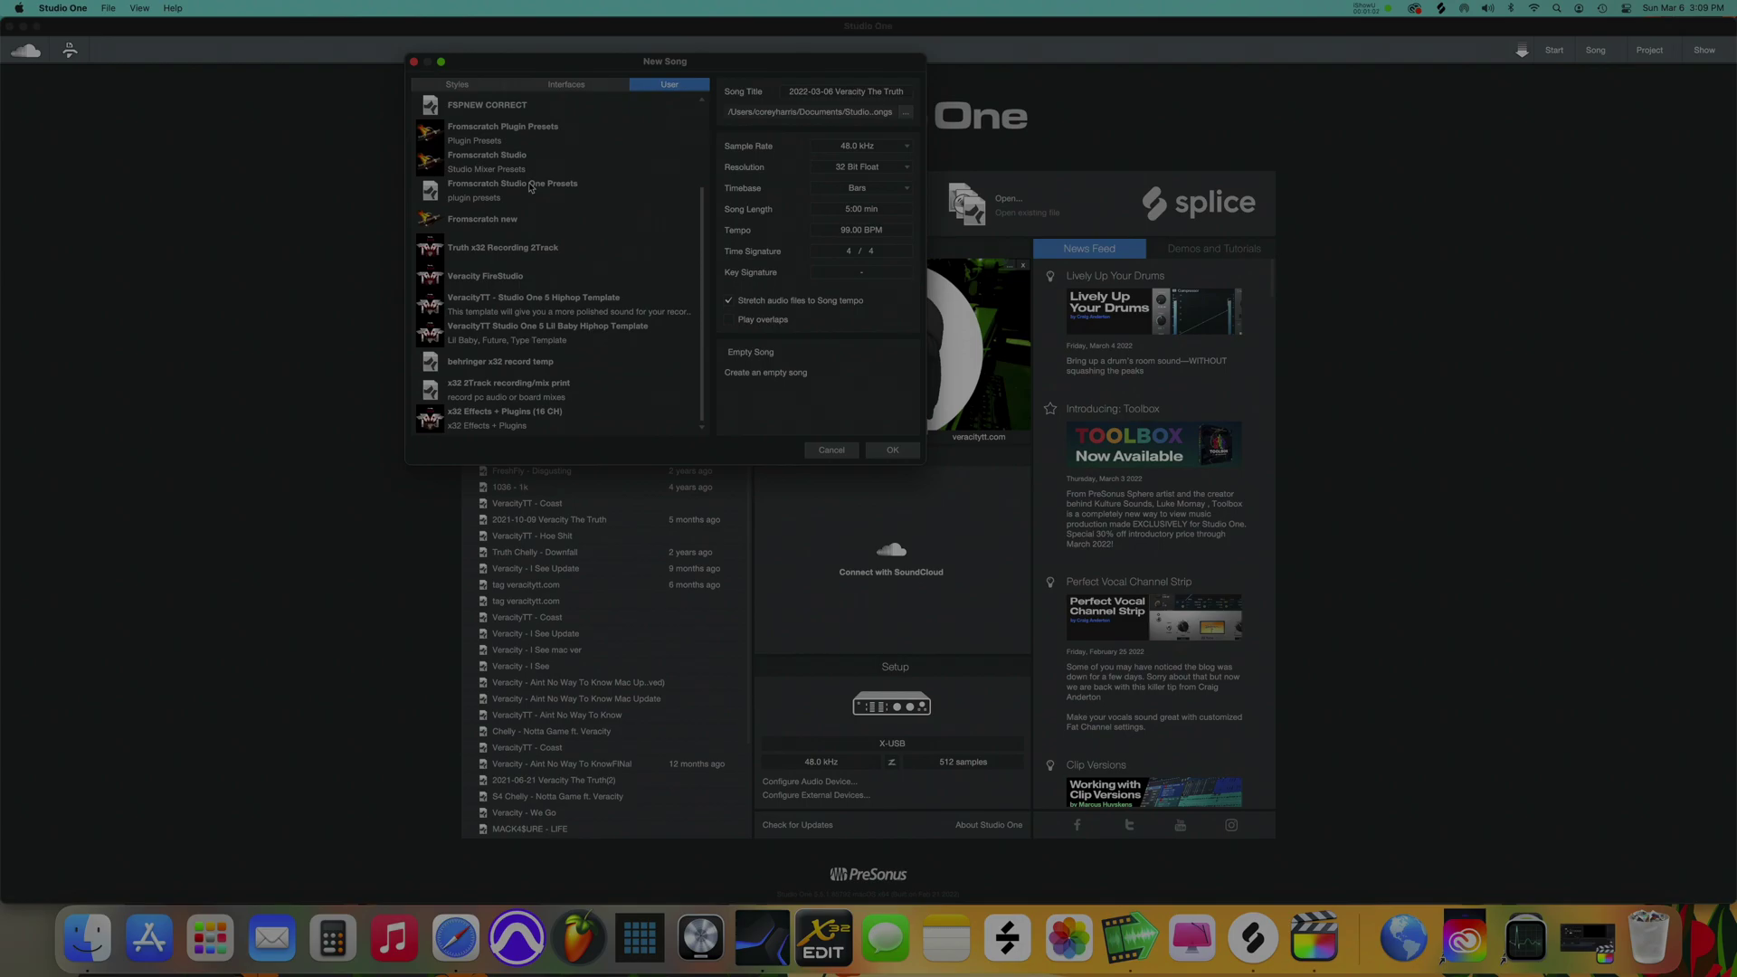
click(480, 425)
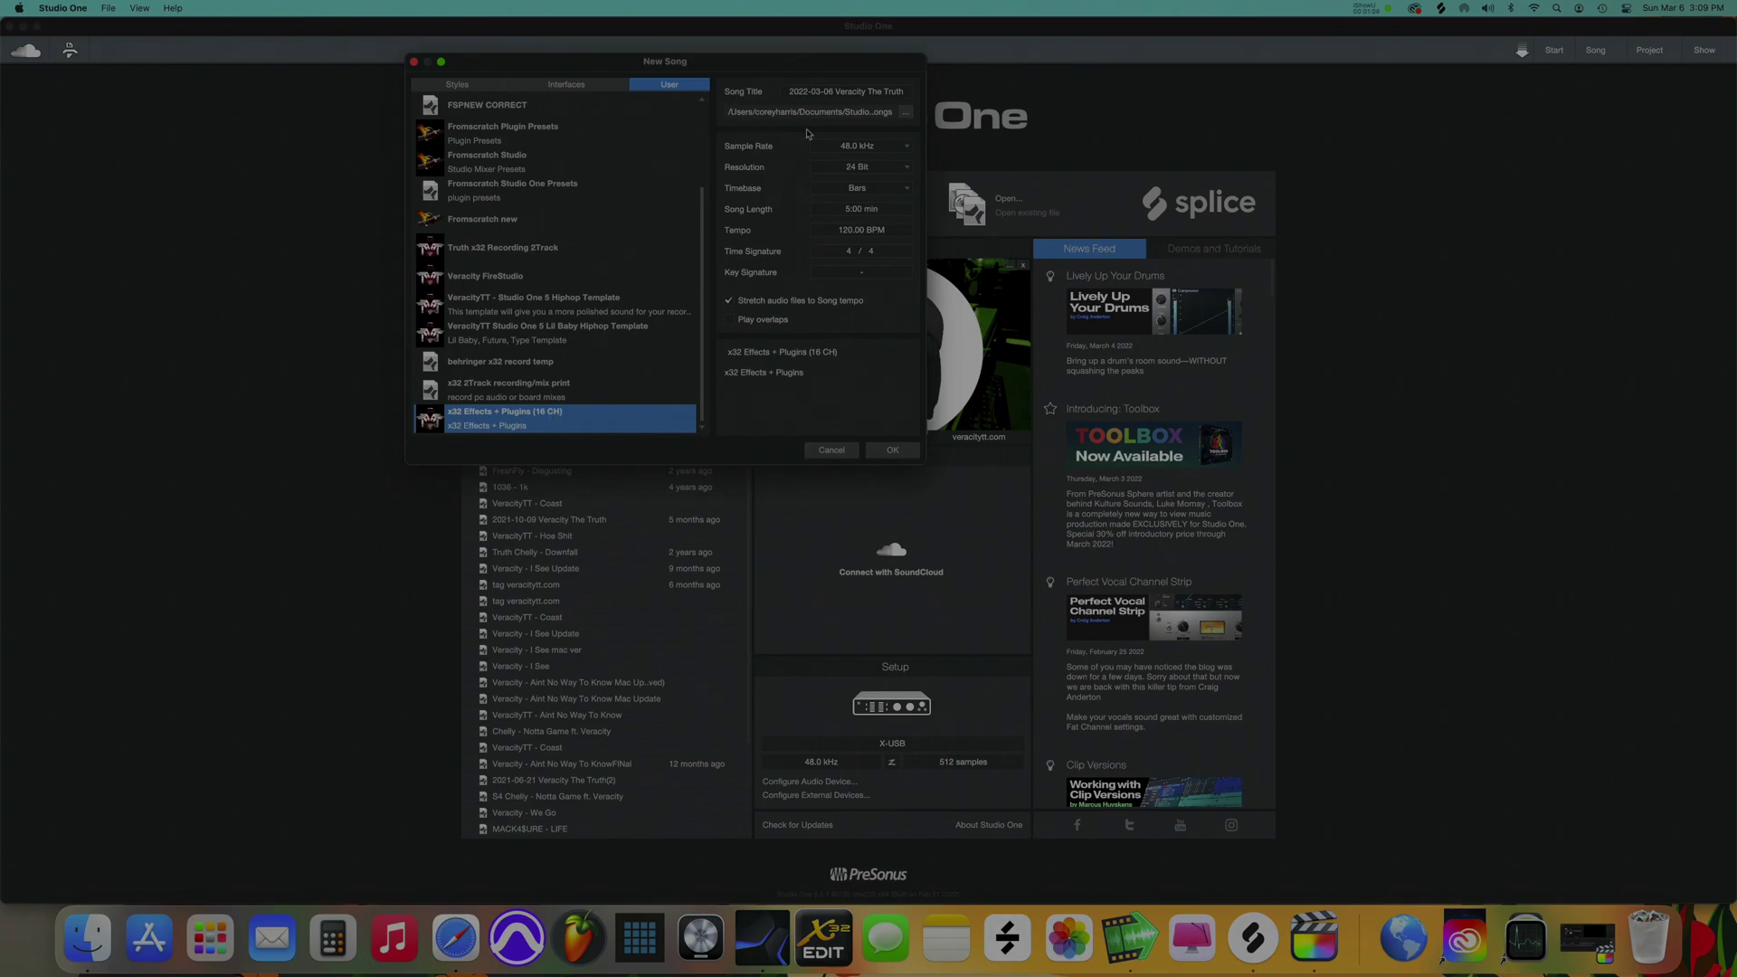
Step: Set sample rate 48.0 kHz and resolution 32 Bit Float, then create the song
click(859, 146)
click(850, 161)
click(860, 145)
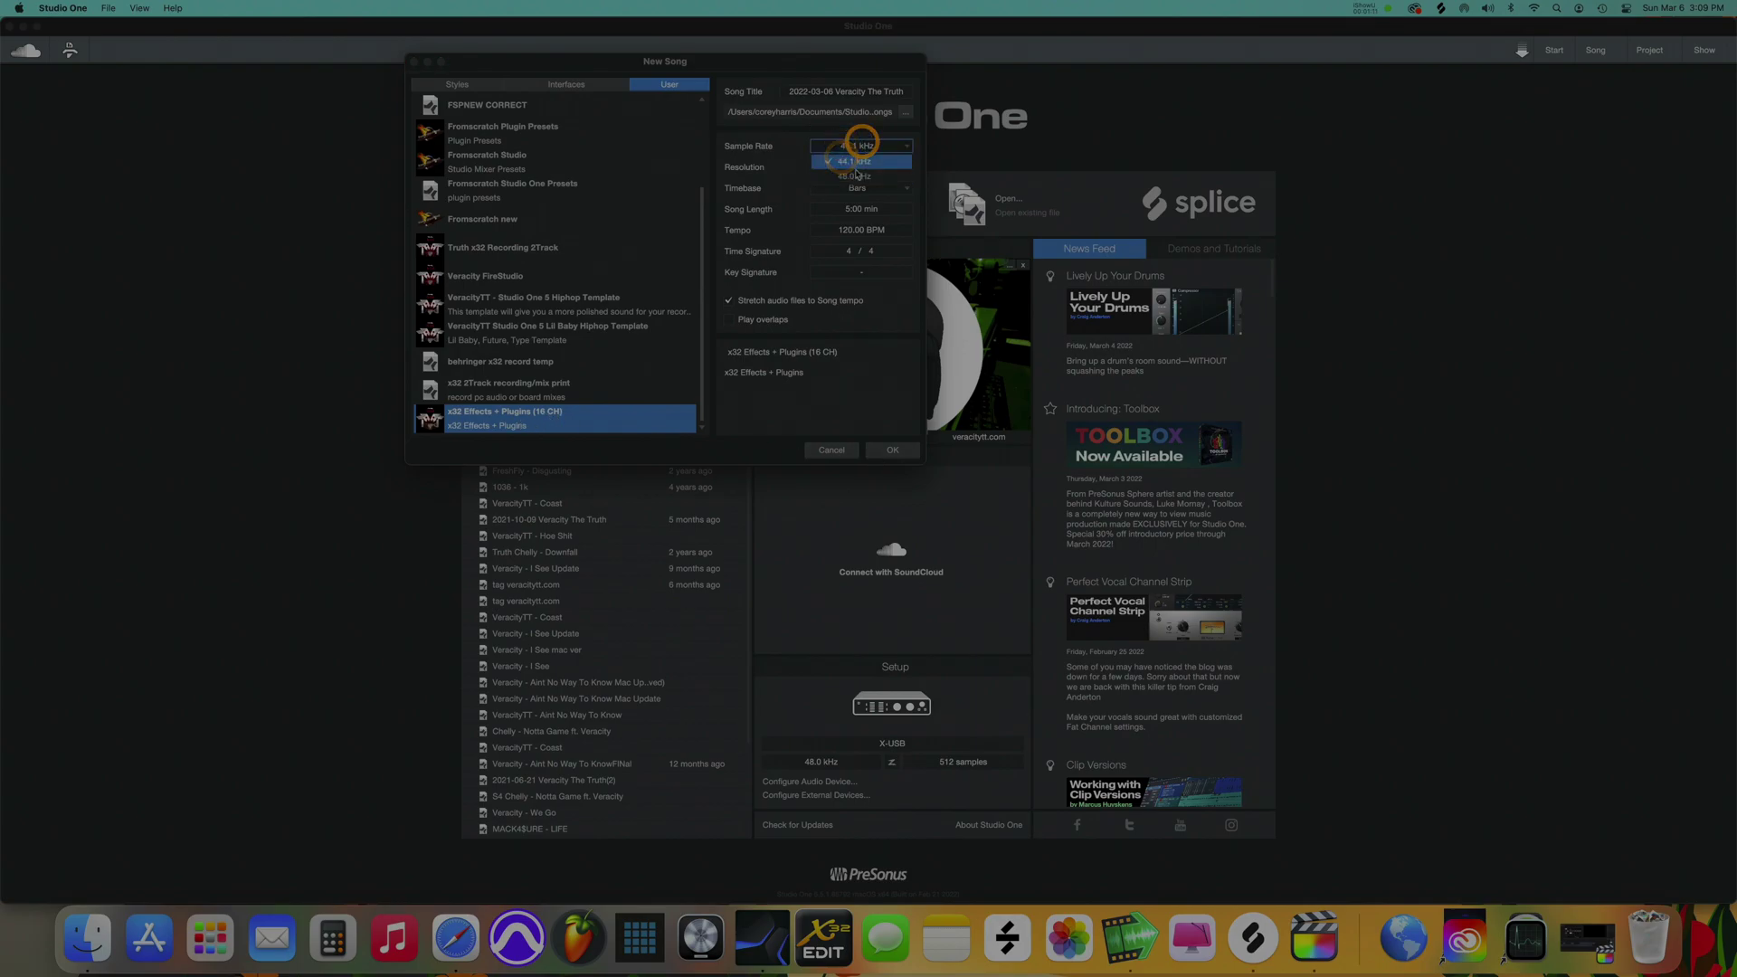
click(856, 175)
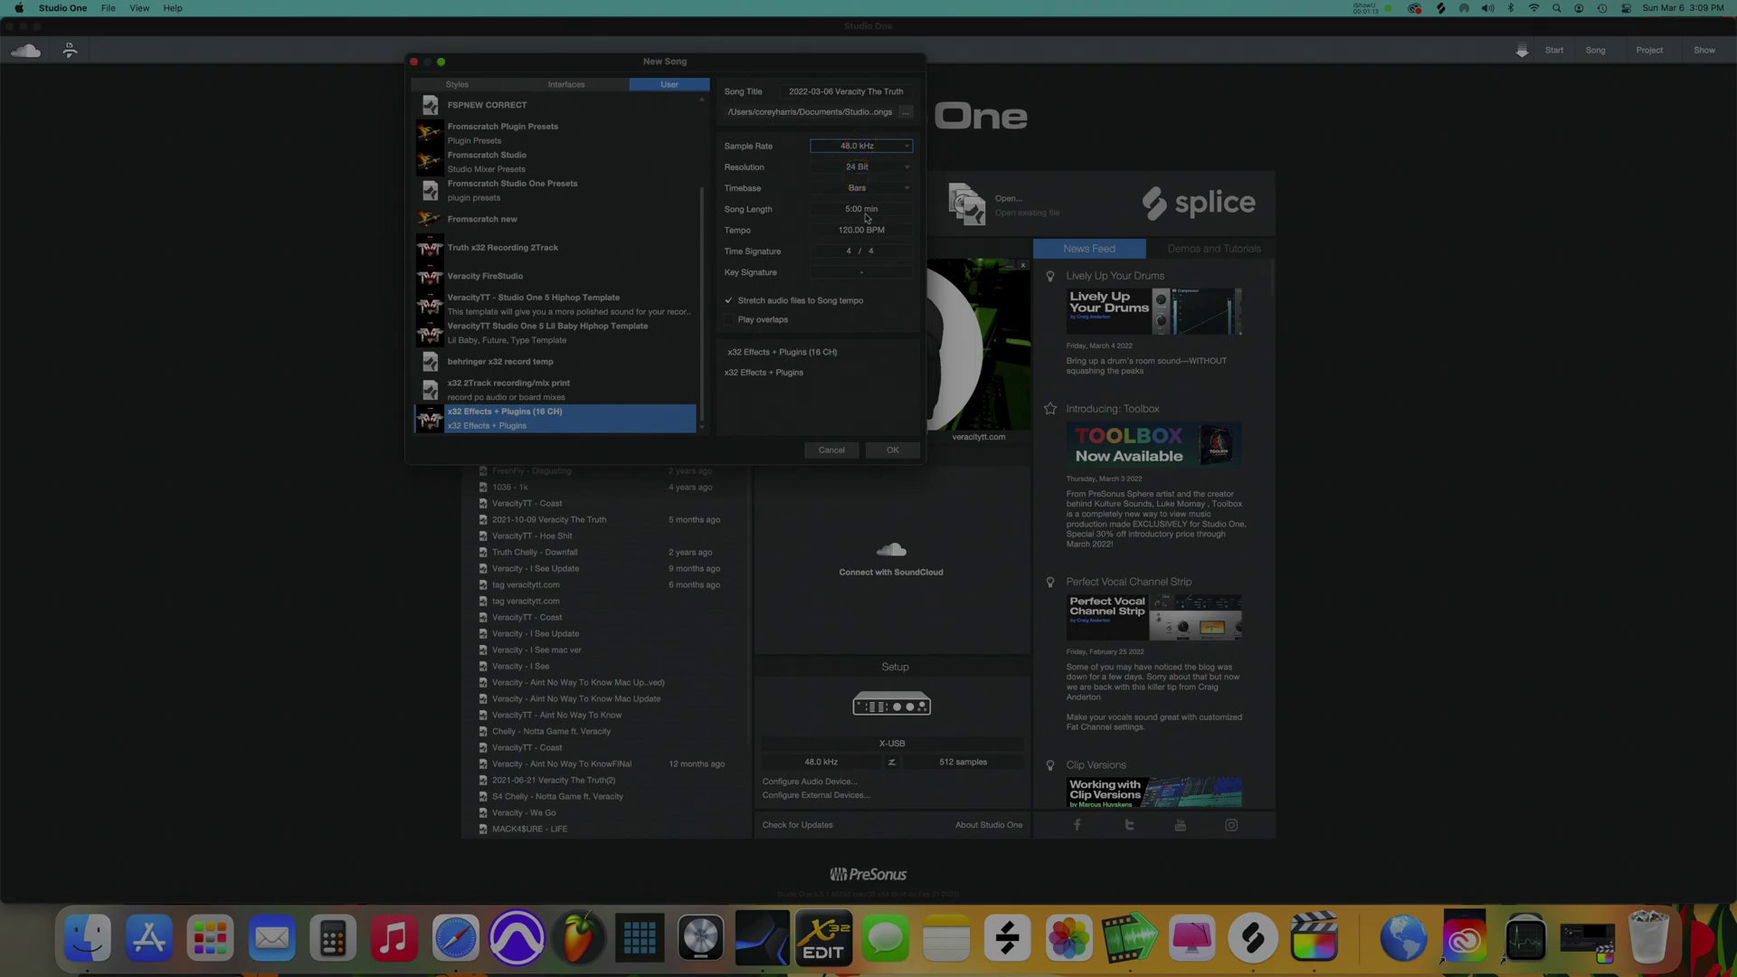
click(864, 166)
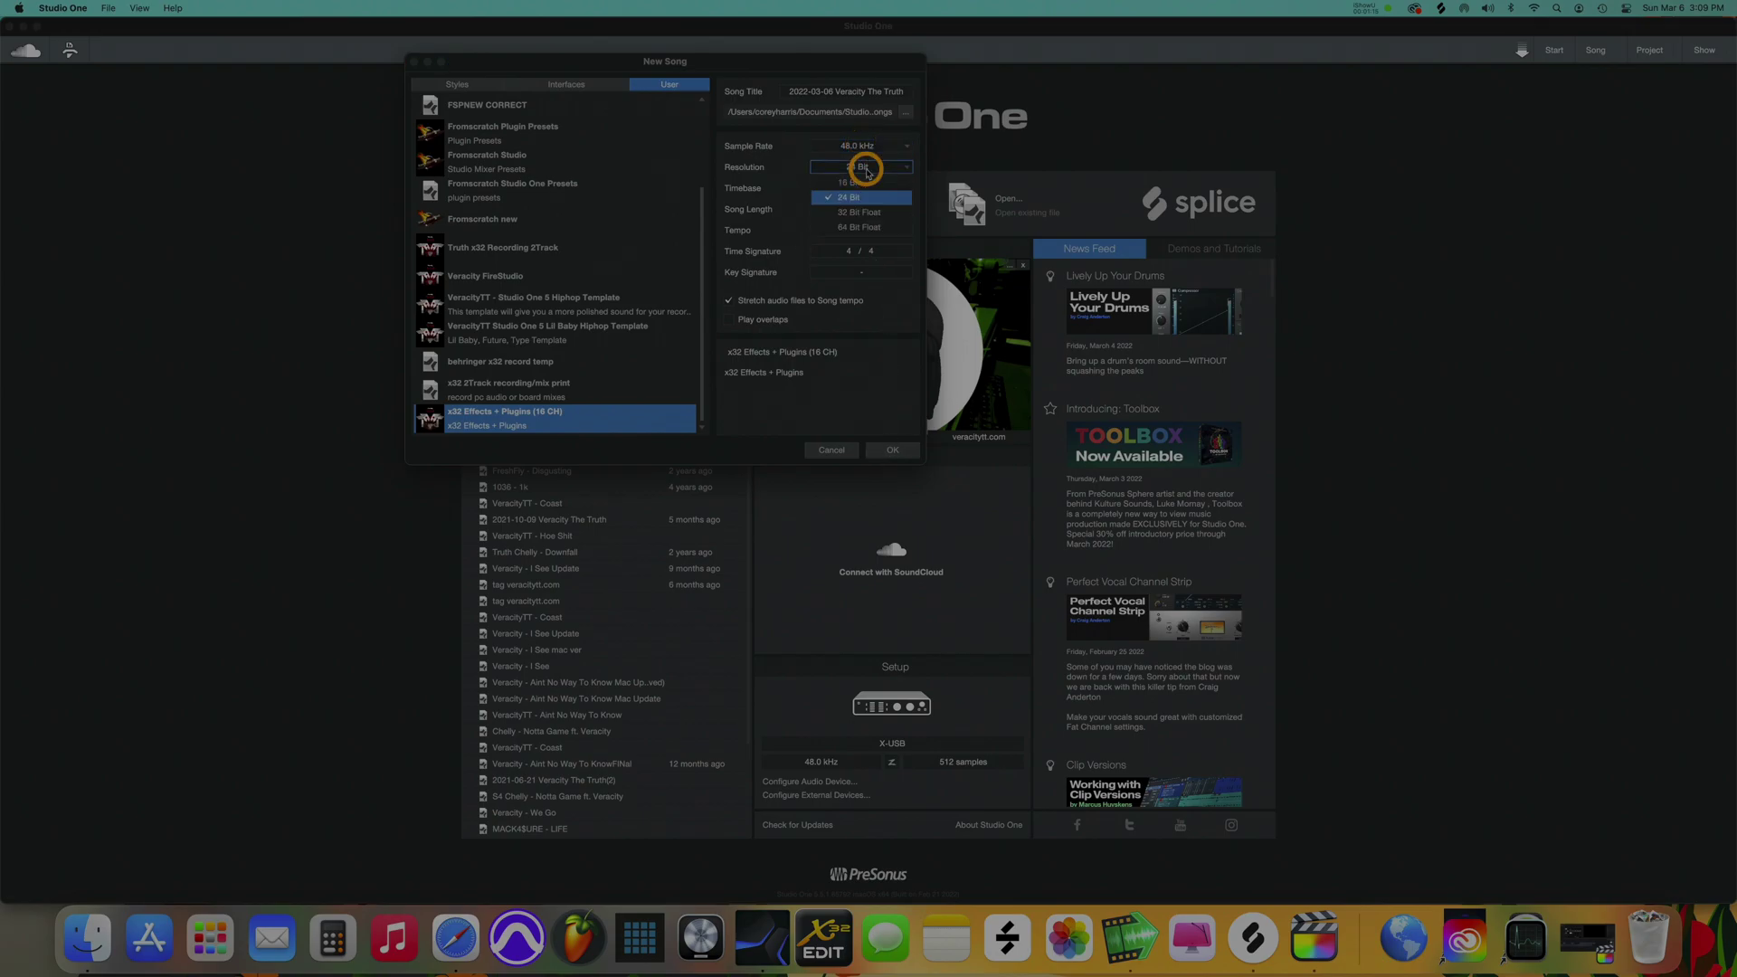
click(860, 208)
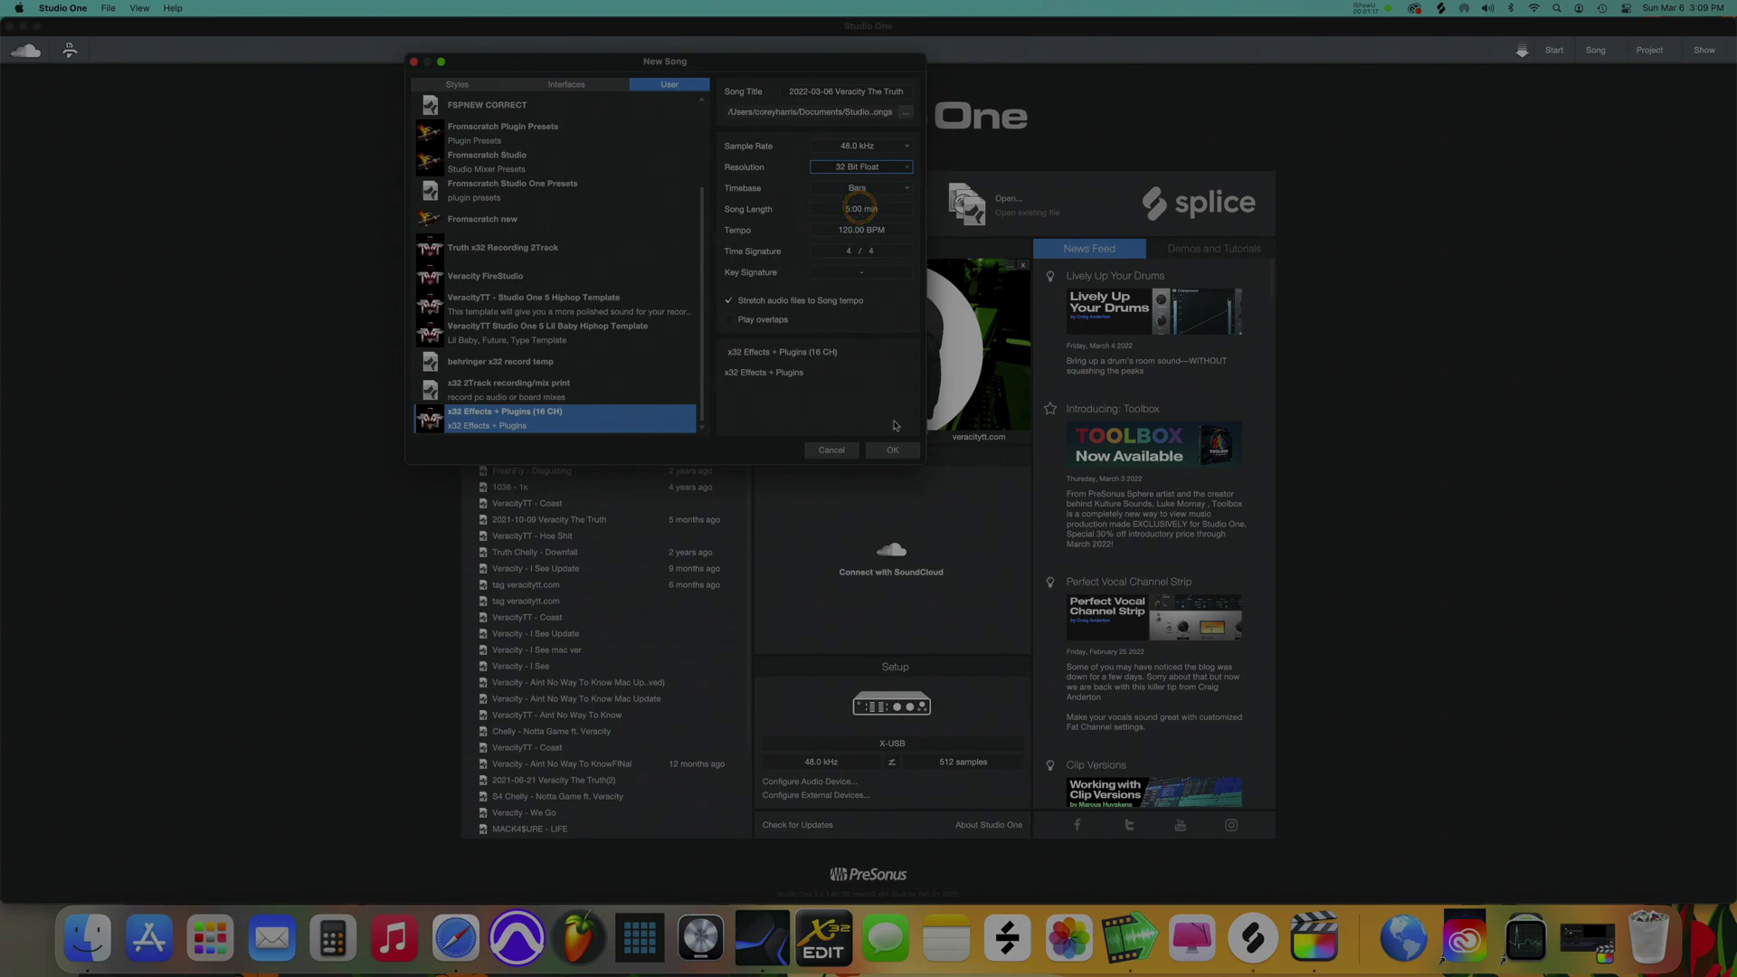
click(892, 449)
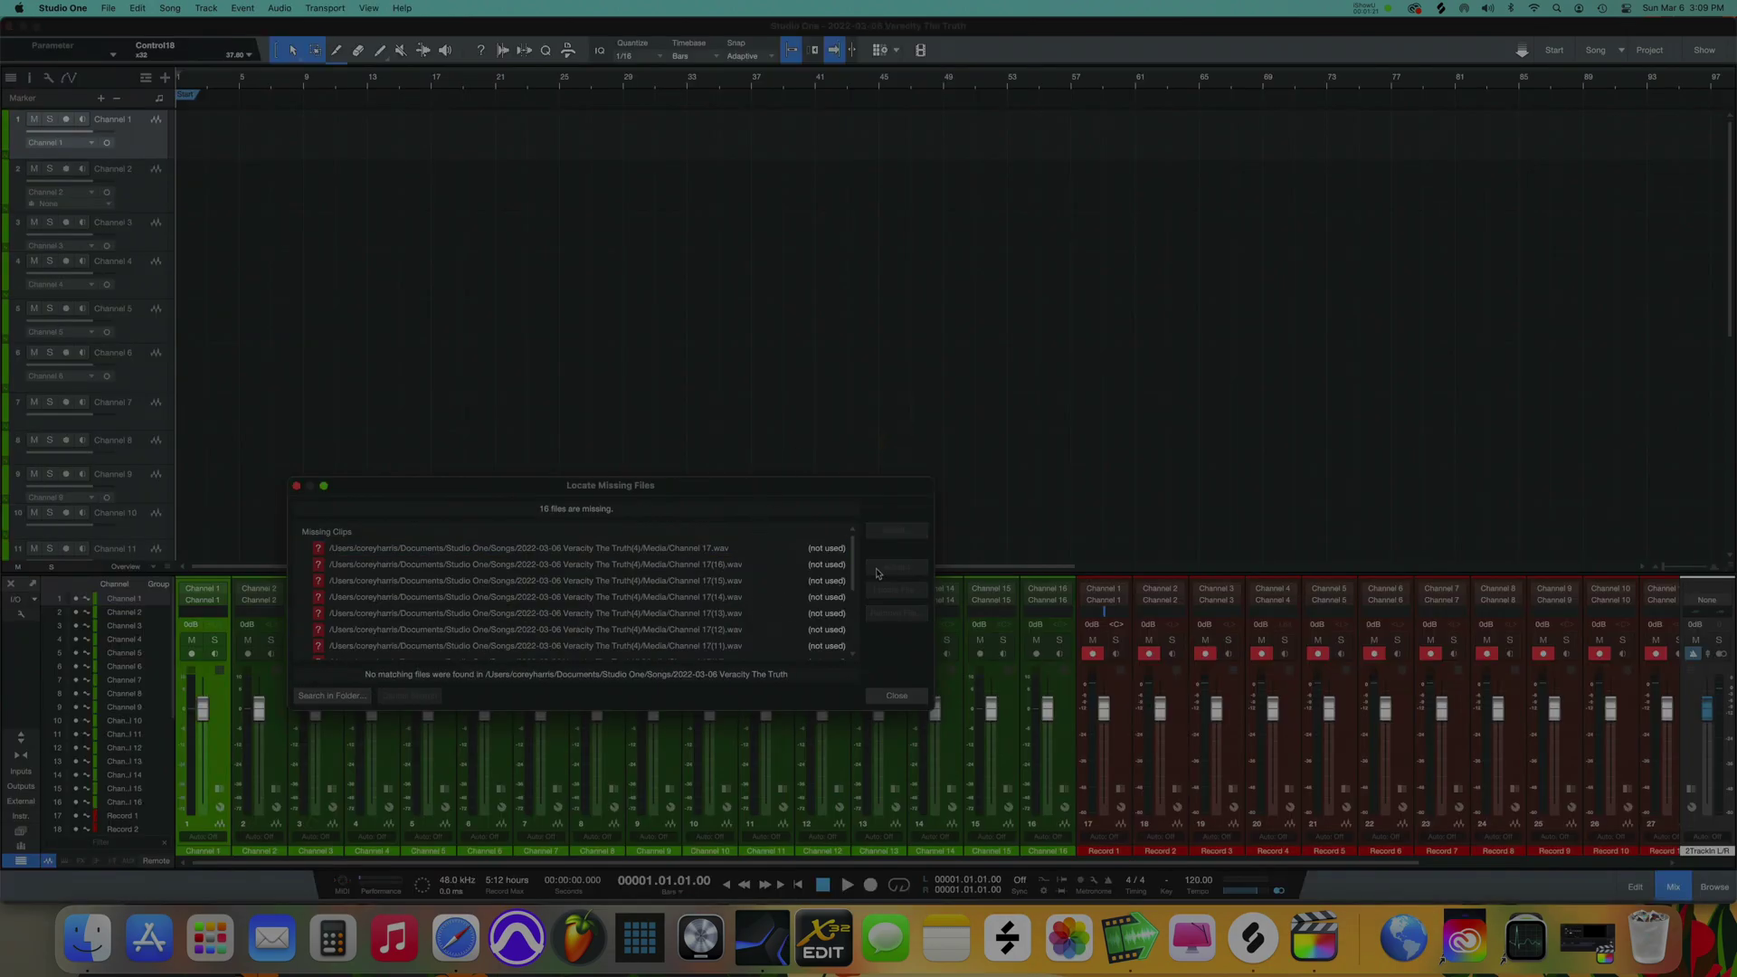
Step: Close the Locate Missing Files dialog reporting 16 missing files
click(896, 695)
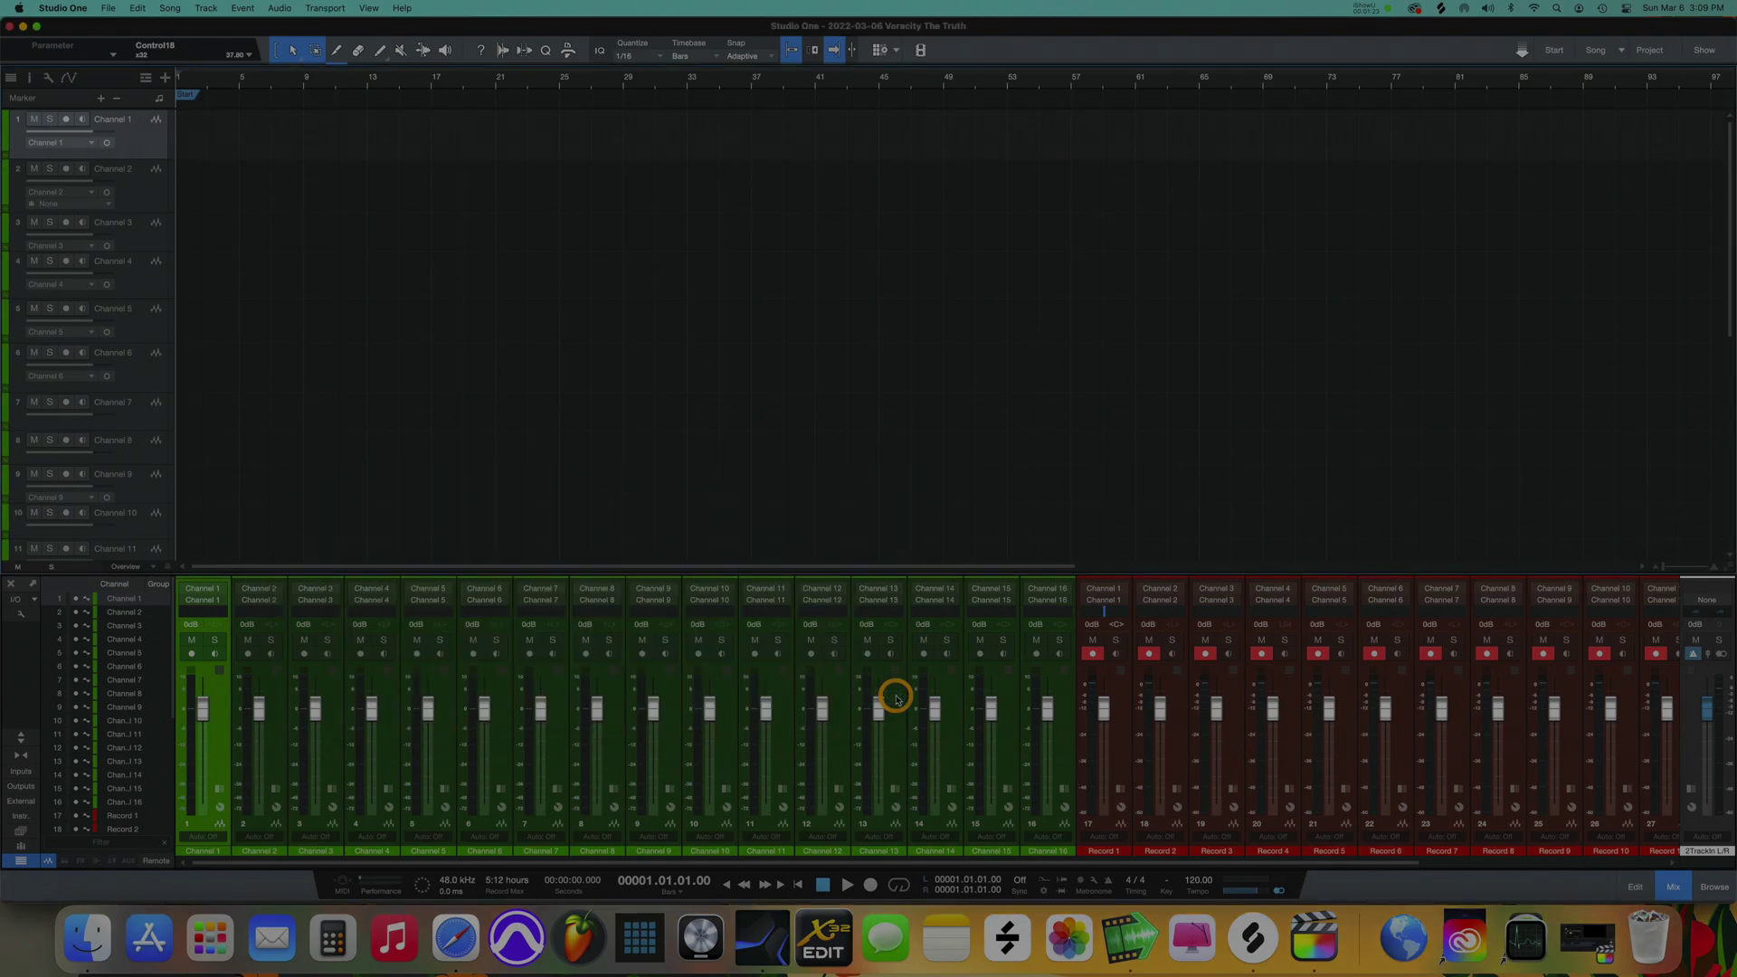